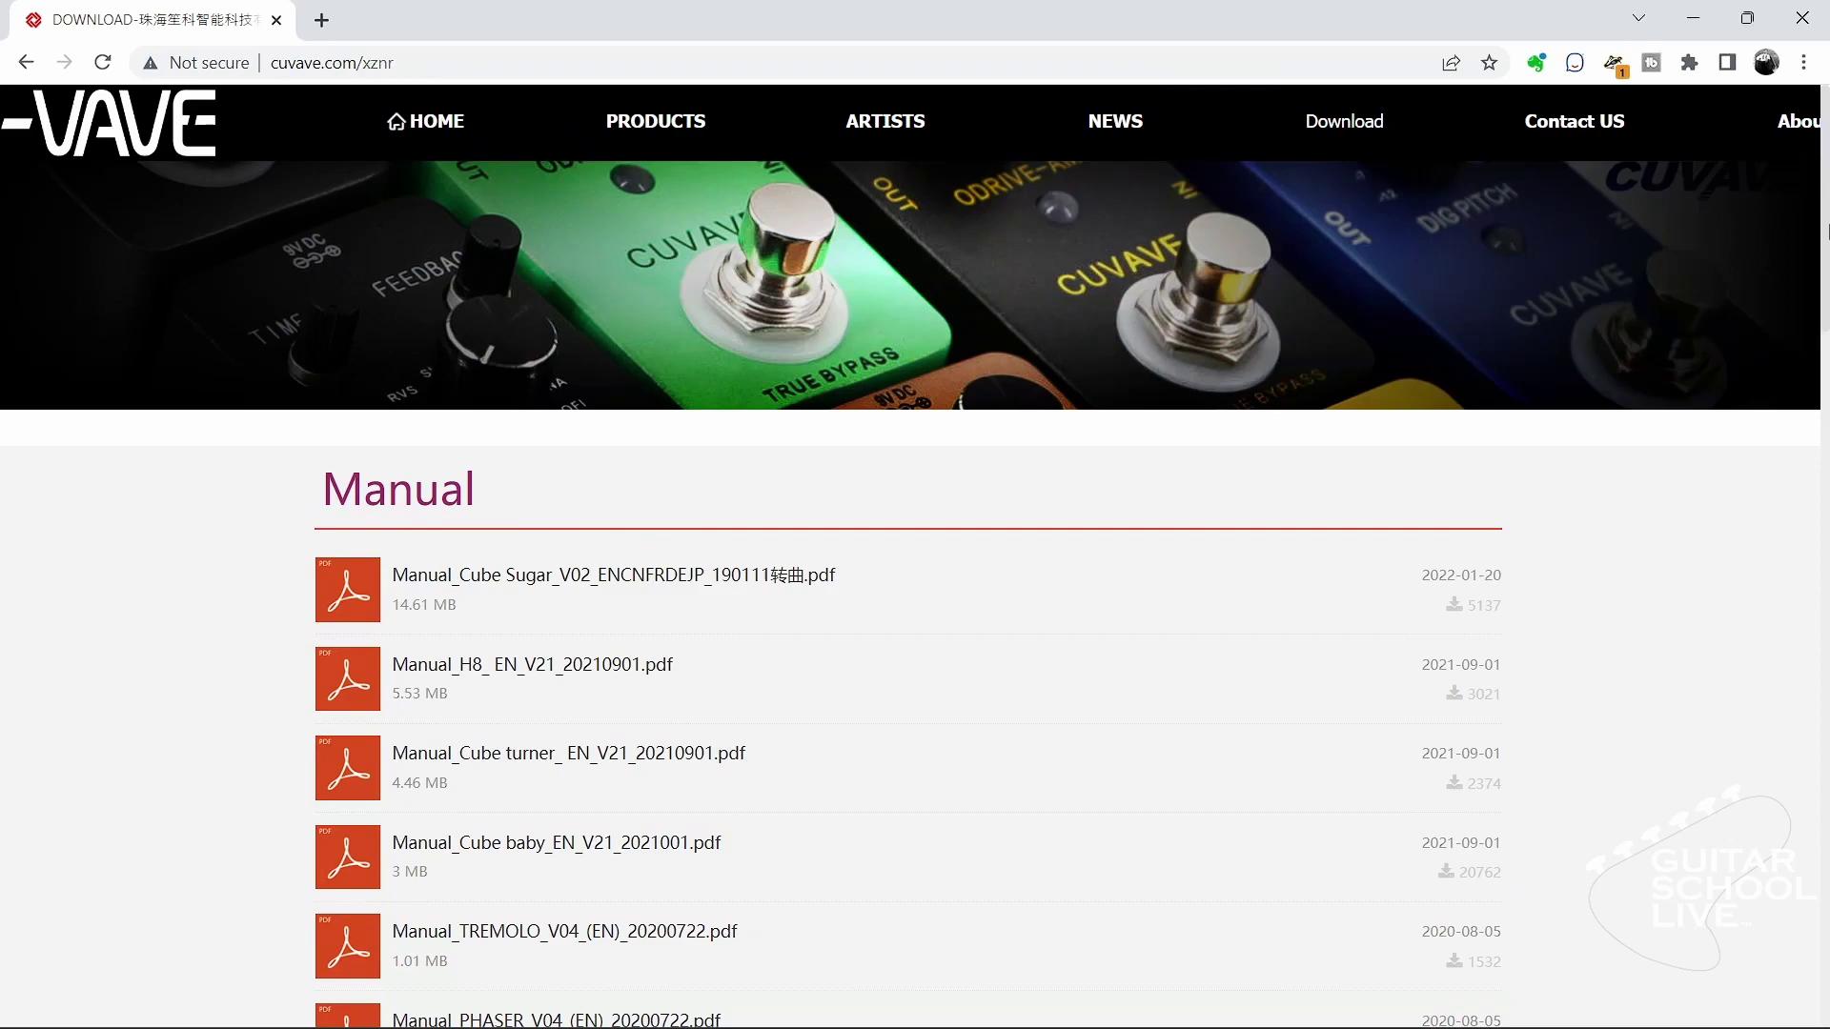
# - Download CubeSuite V2.7.5 for Windows OS.zip from the Cuvave Software section, entering the captcha code
pyautogui.moveTo(1825, 240); pyautogui.dragTo(1825, 693)
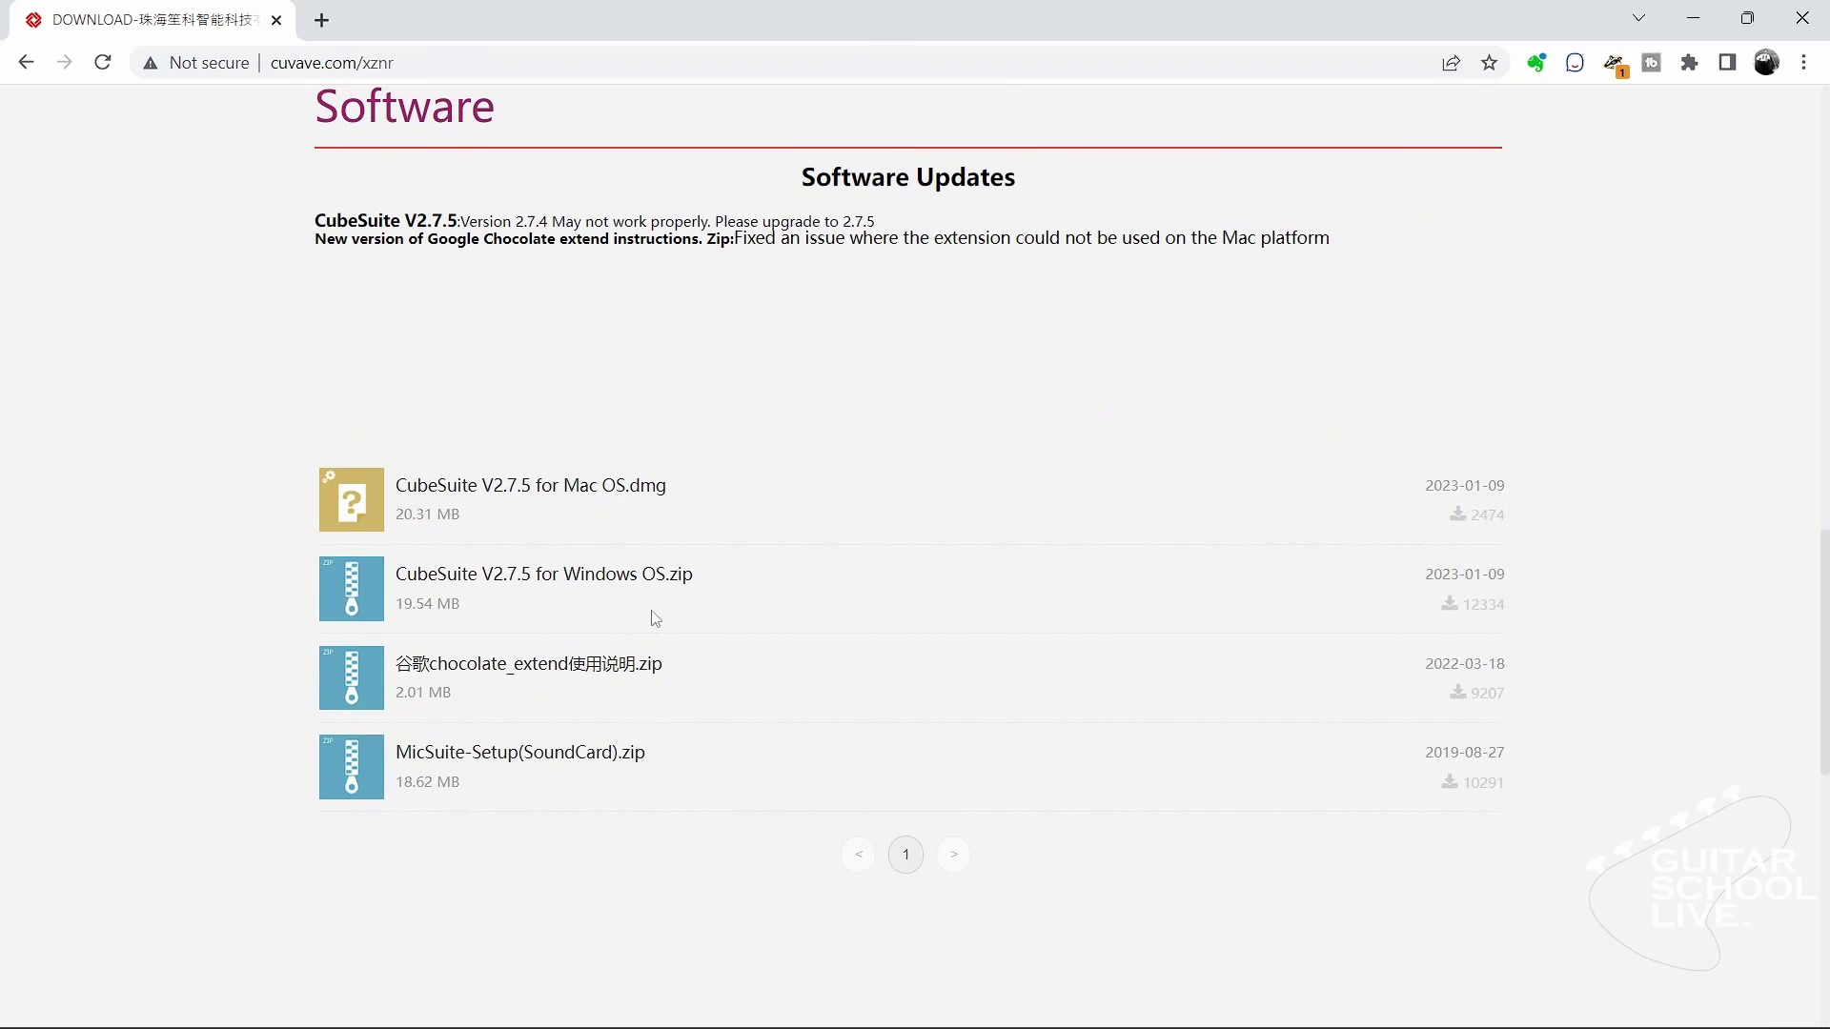
pyautogui.click(561, 595)
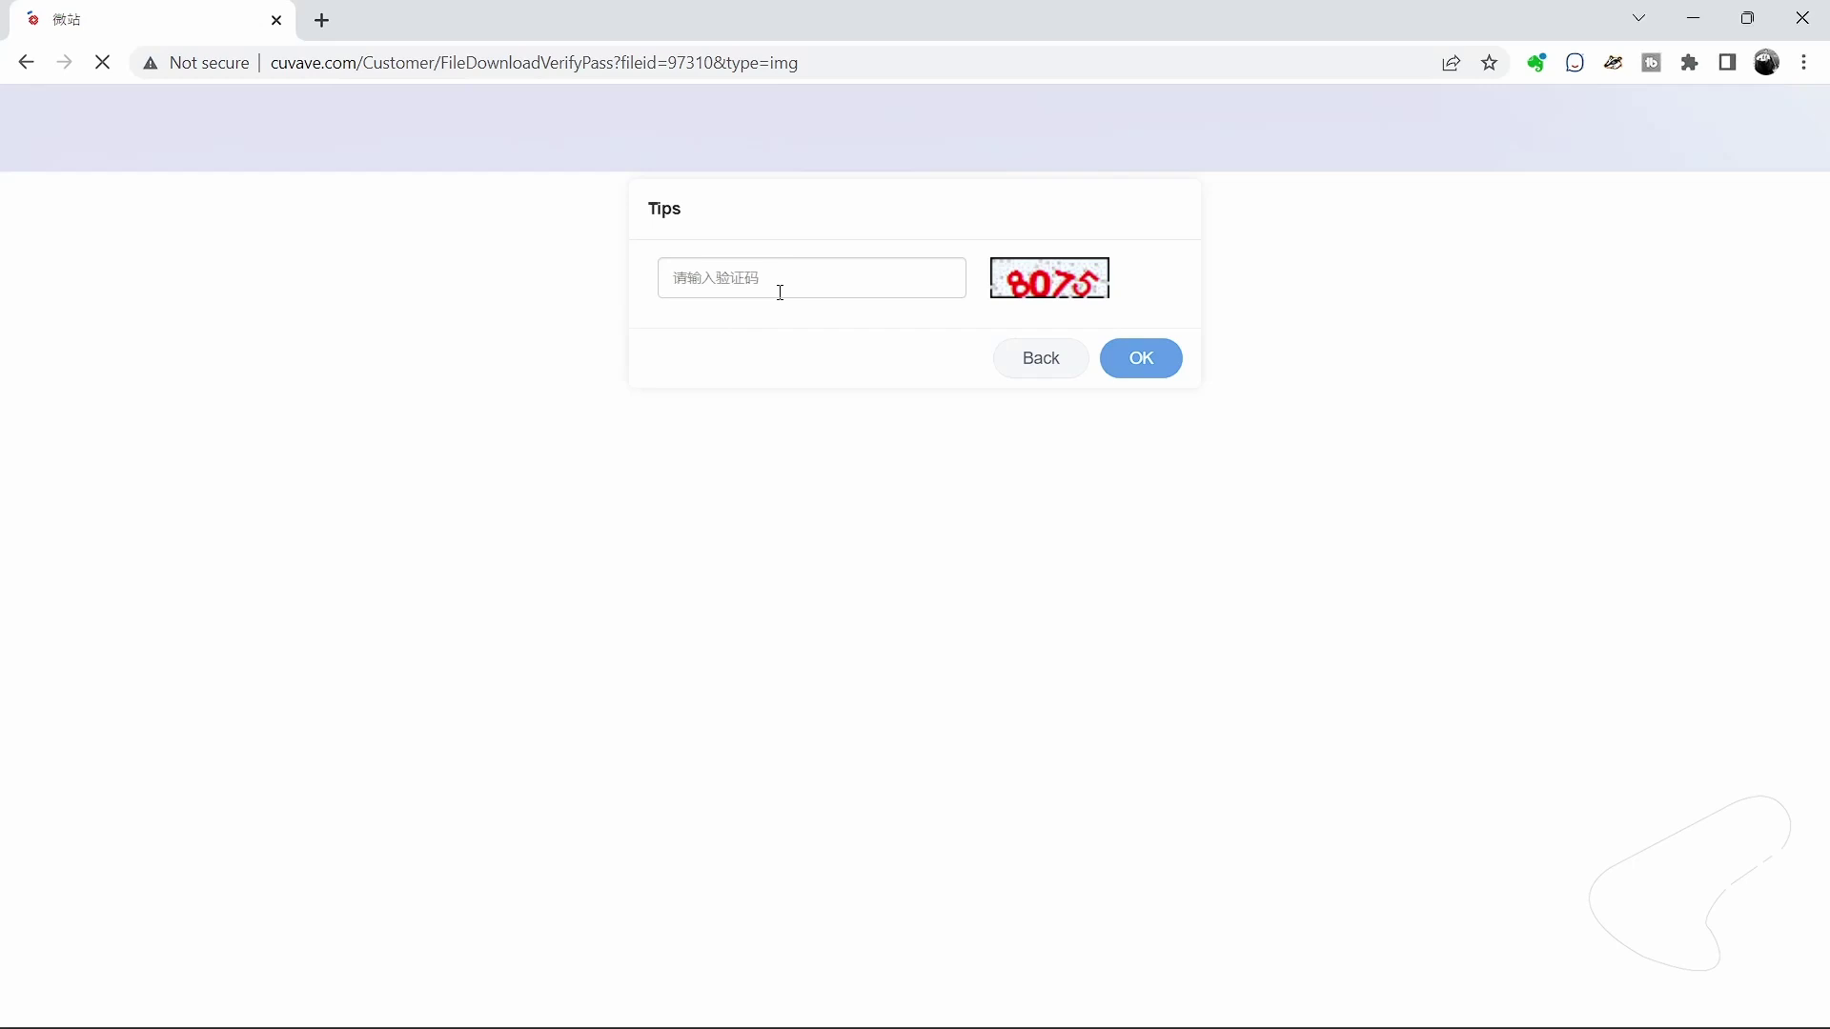
pyautogui.click(781, 290)
pyautogui.write('8075')
pyautogui.click(1158, 361)
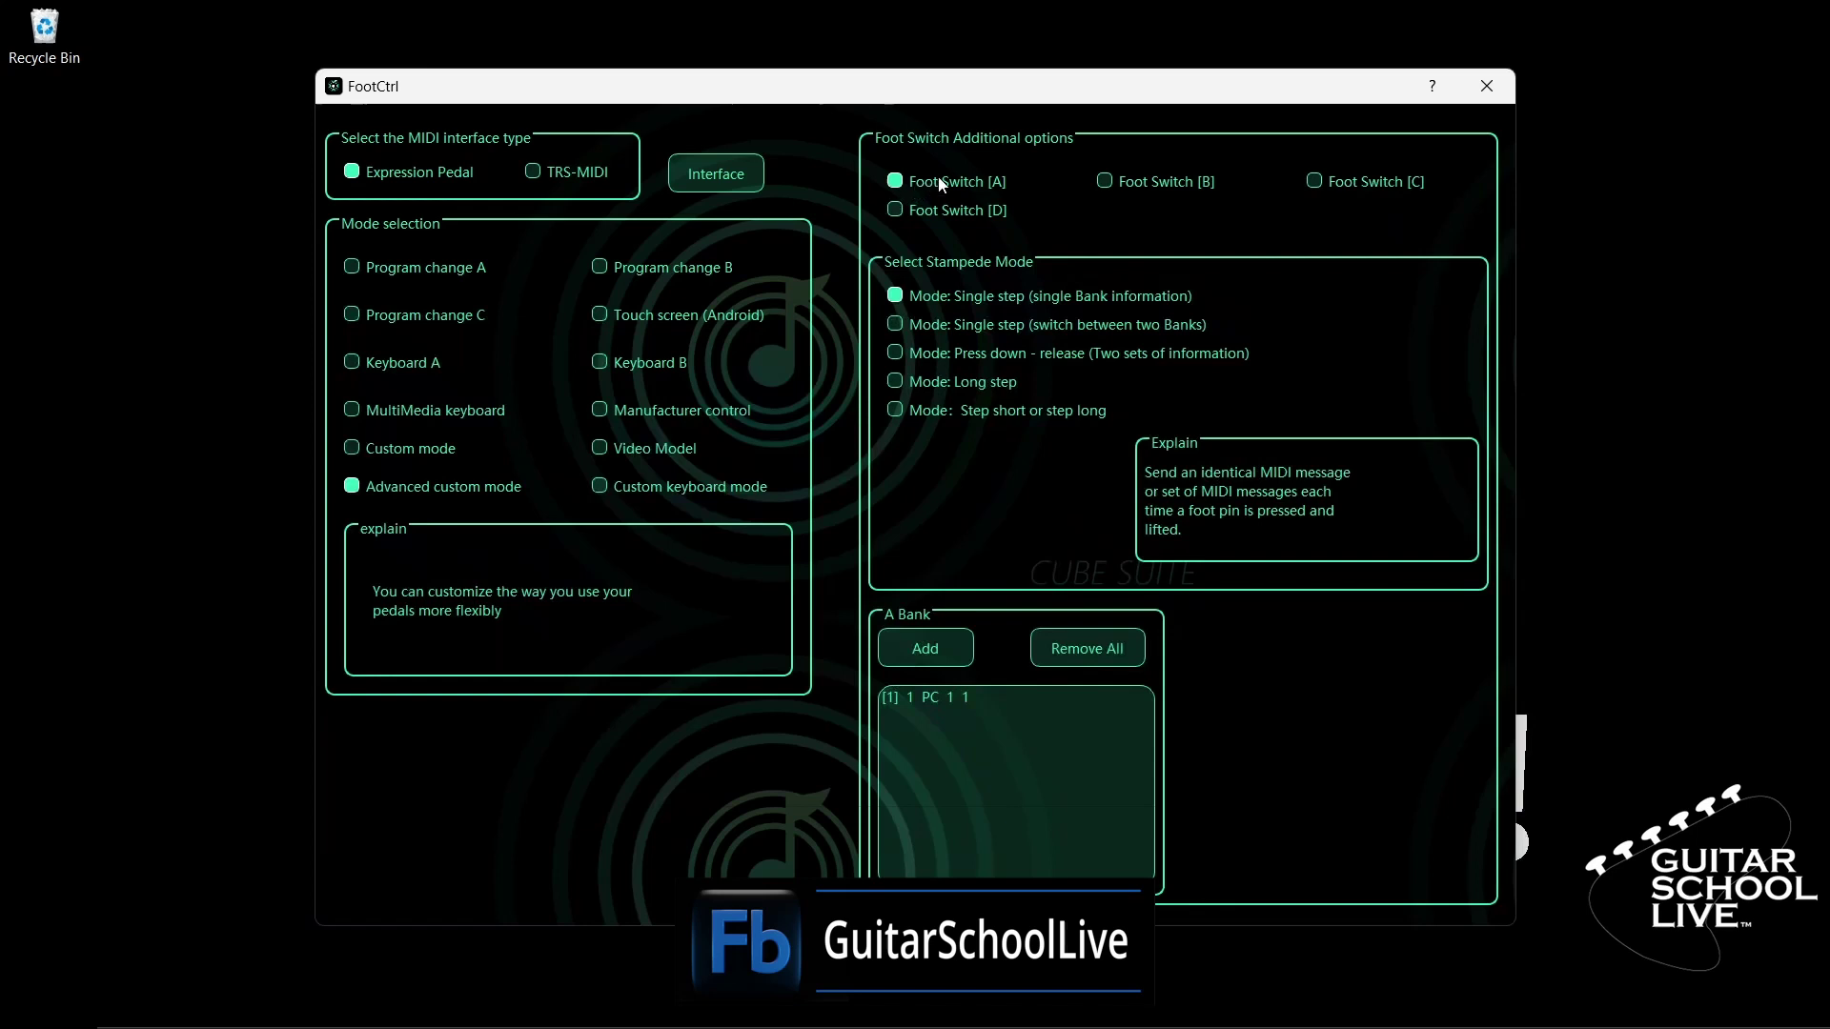
# - Switch Foot Switch [A] to step short or step long and add a B Bank program change 2
pyautogui.click(896, 410)
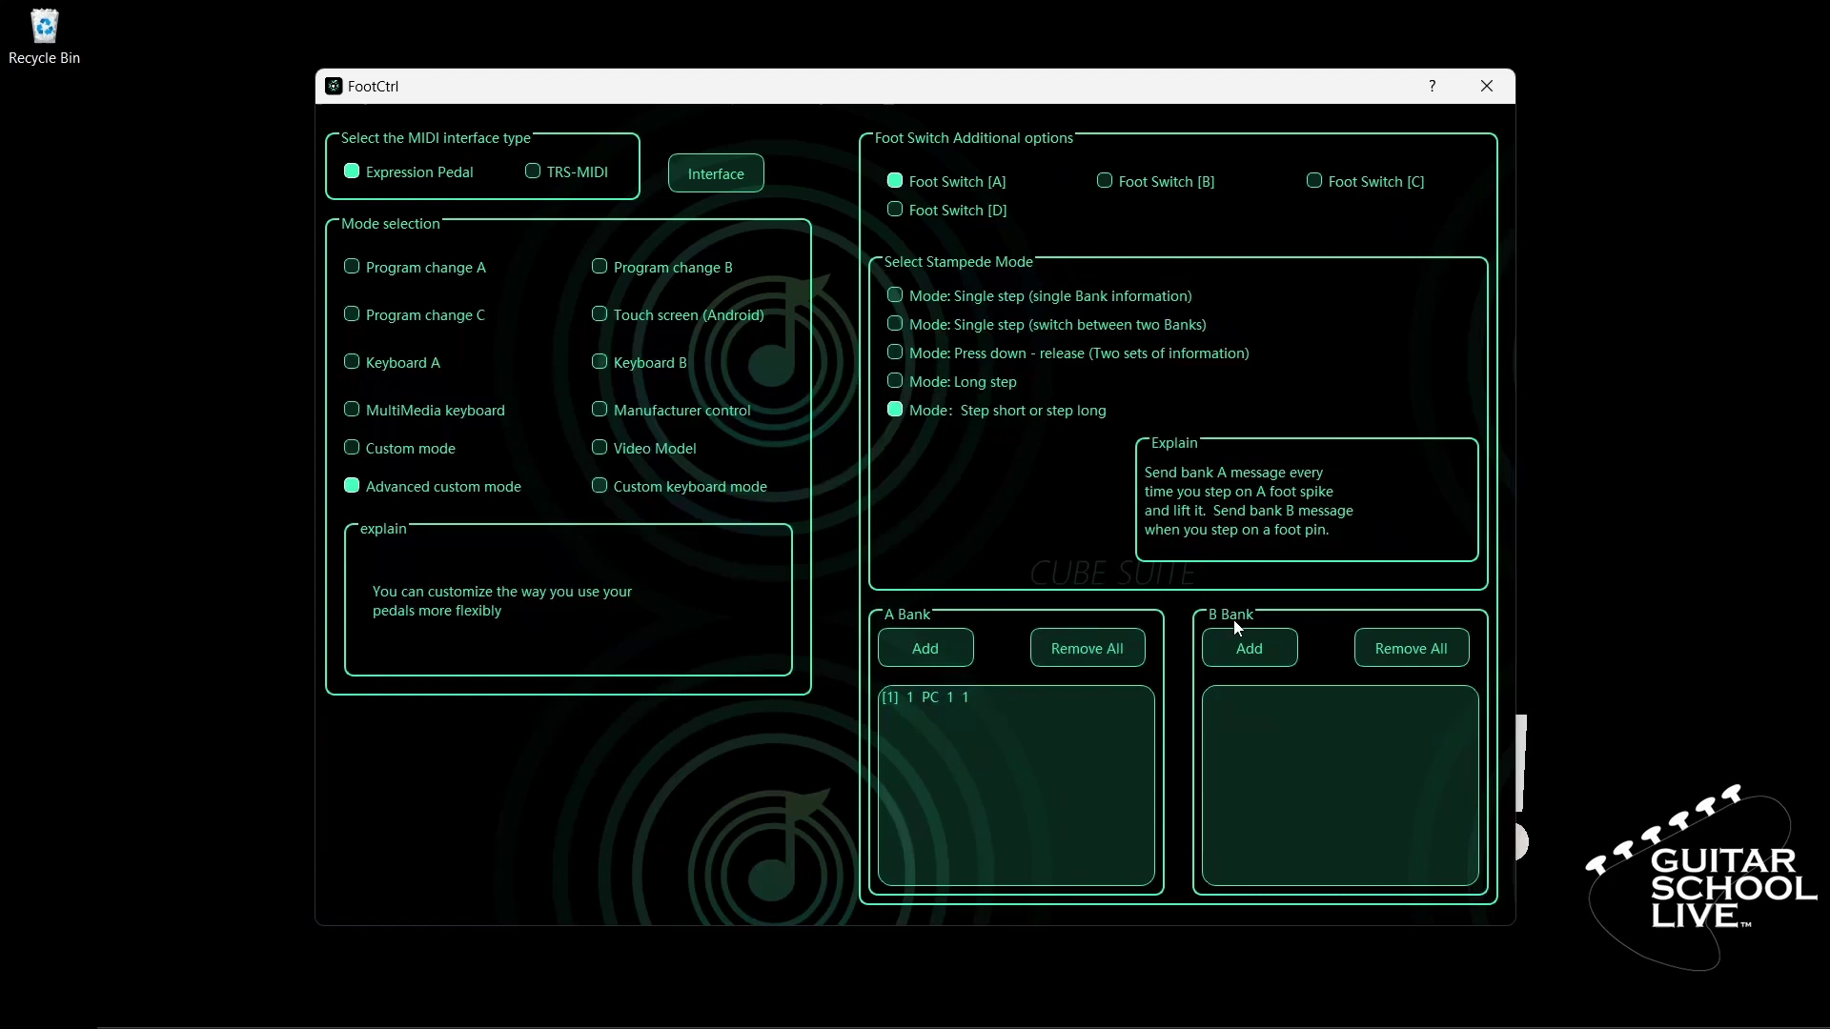
pyautogui.click(1240, 651)
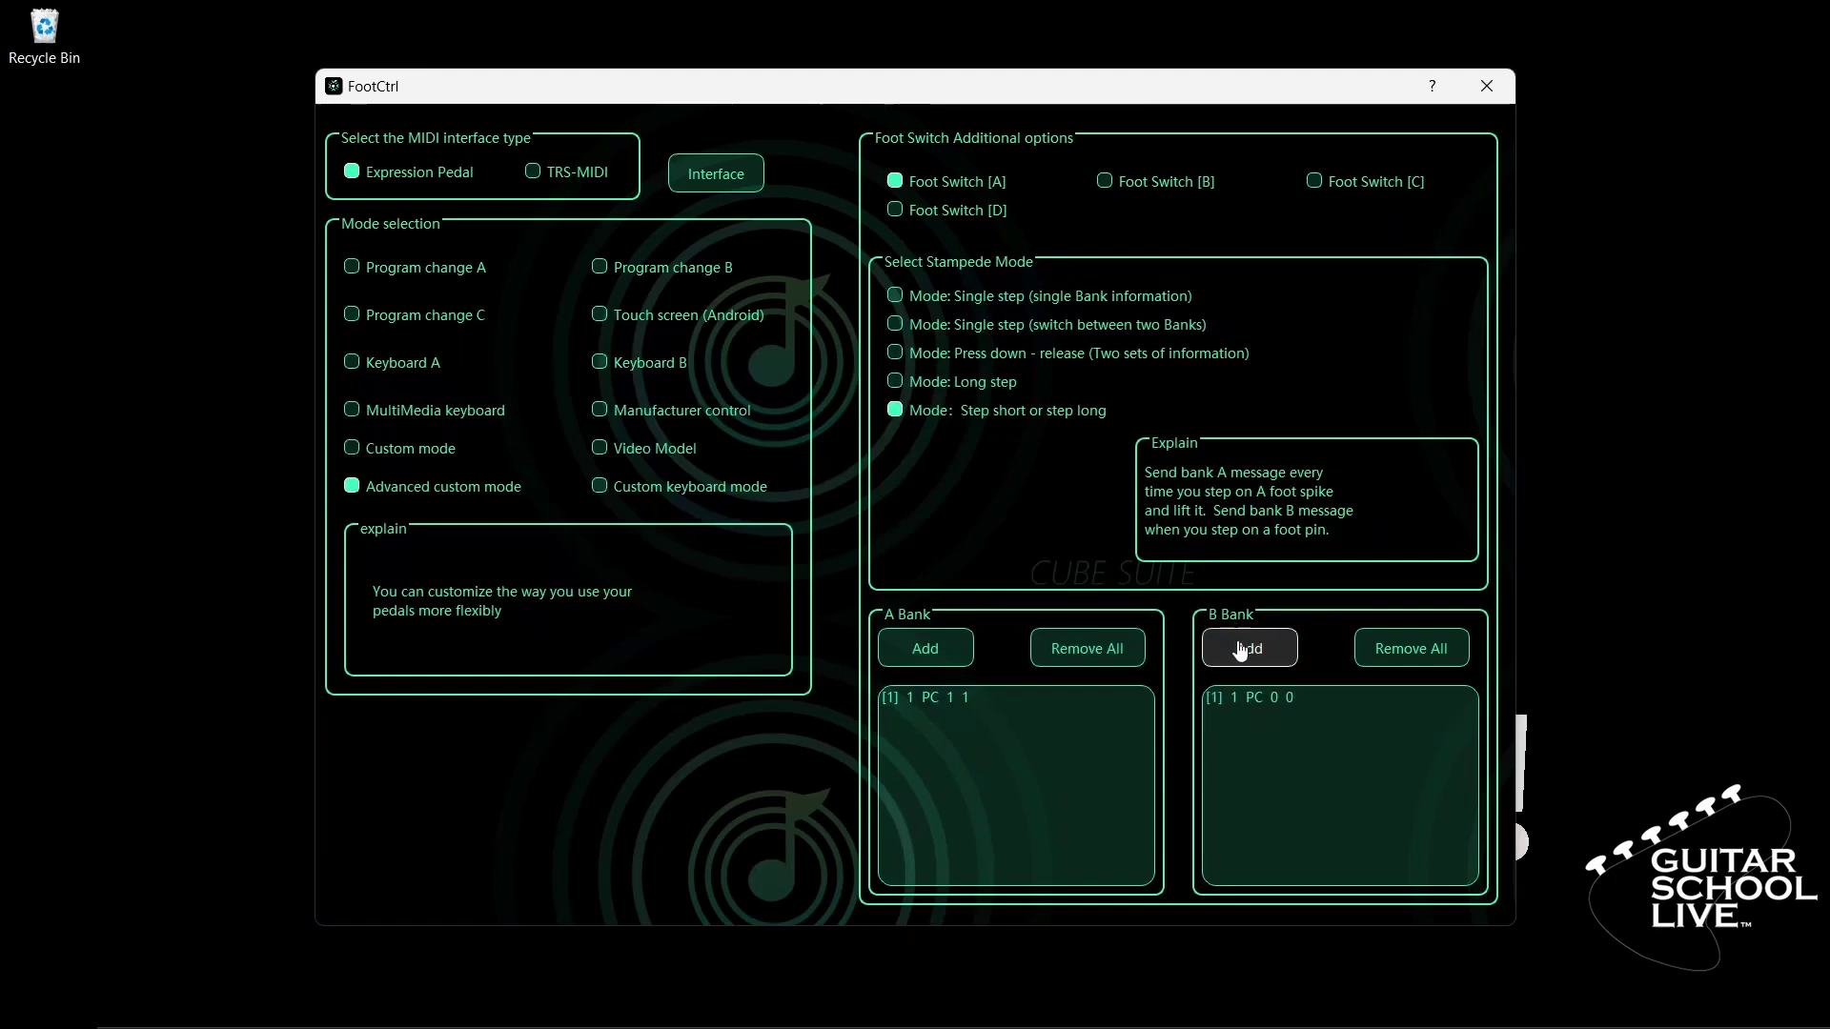
pyautogui.doubleClick(1249, 701)
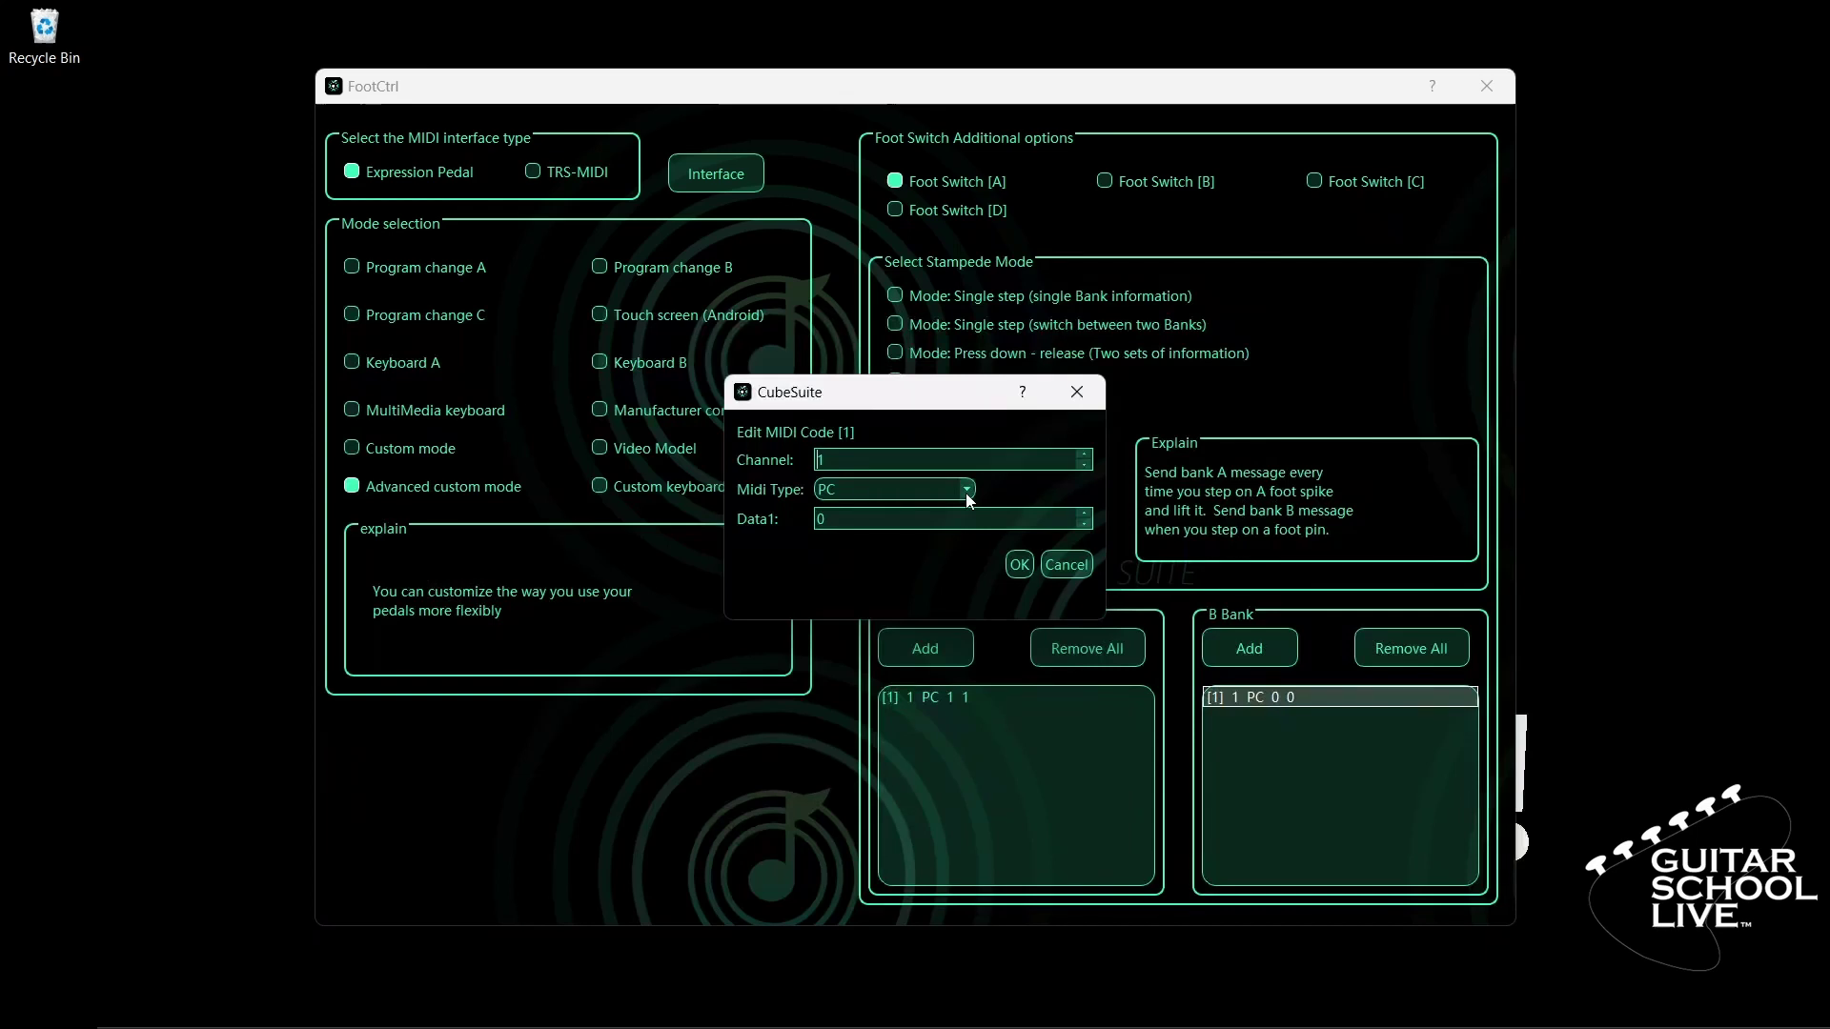
pyautogui.doubleClick(821, 518)
pyautogui.write('2')
pyautogui.click(1015, 572)
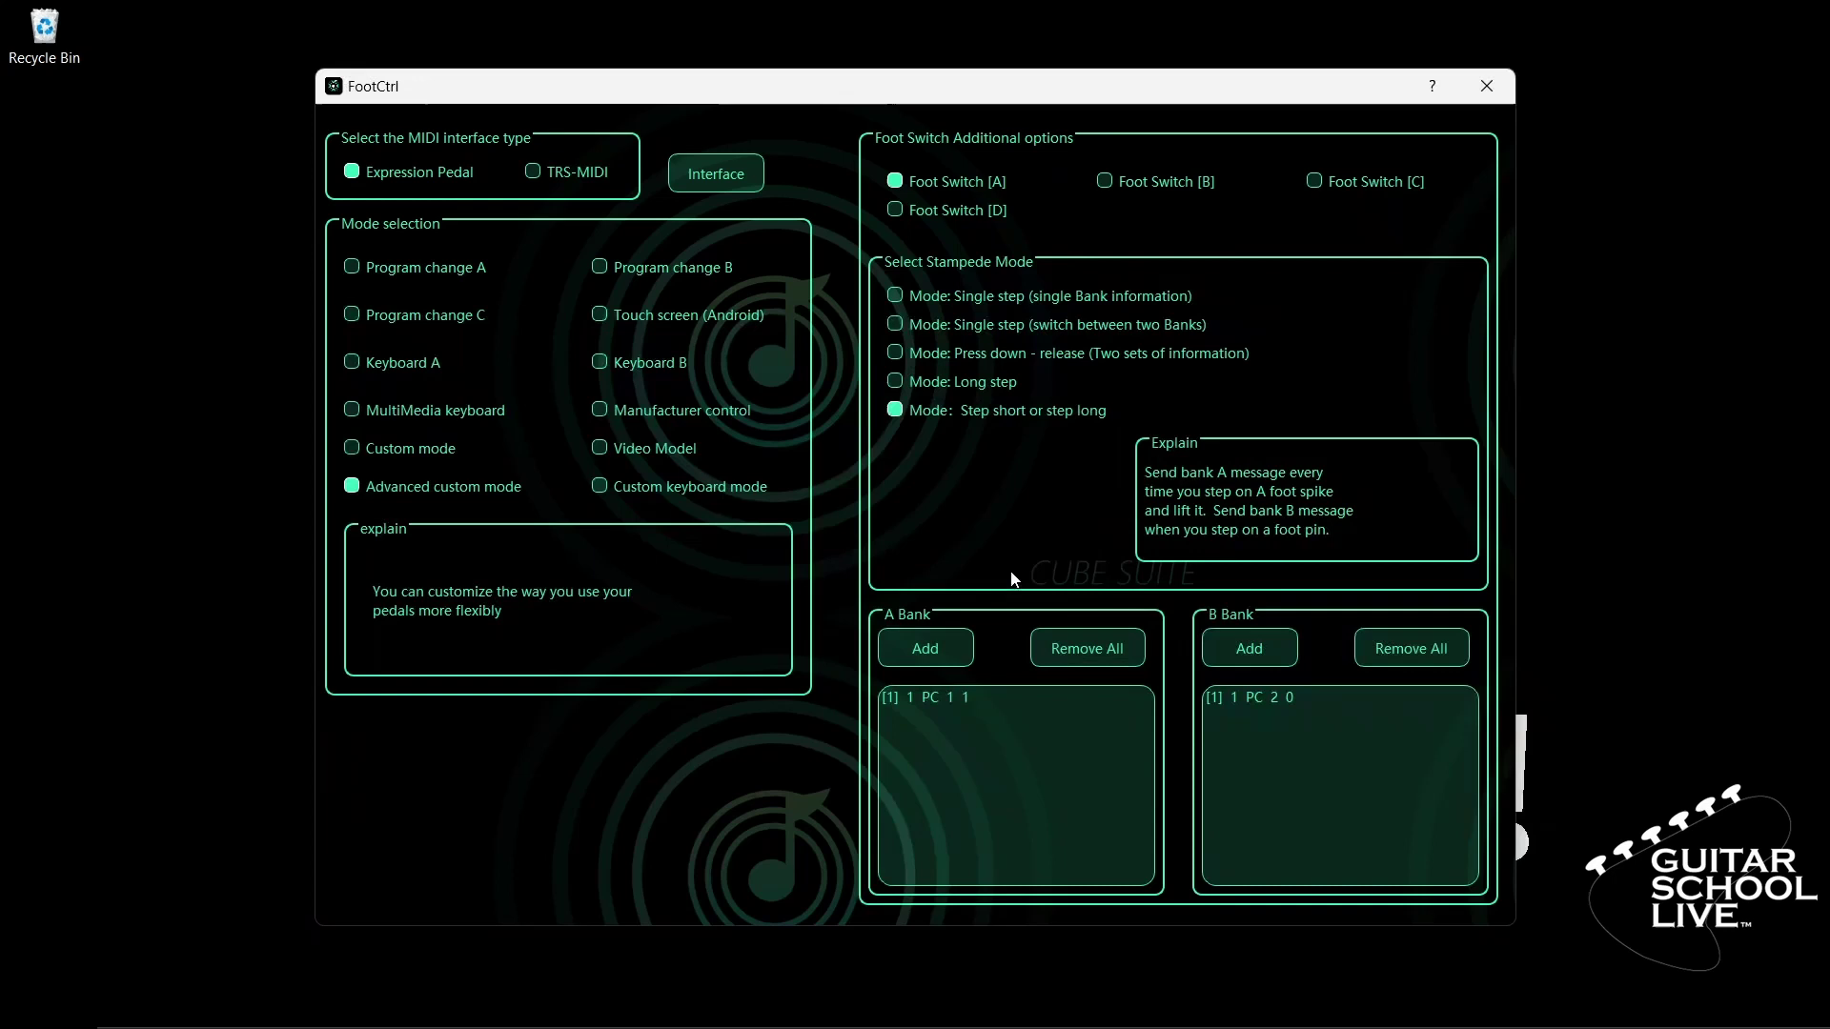
pyautogui.click(966, 699)
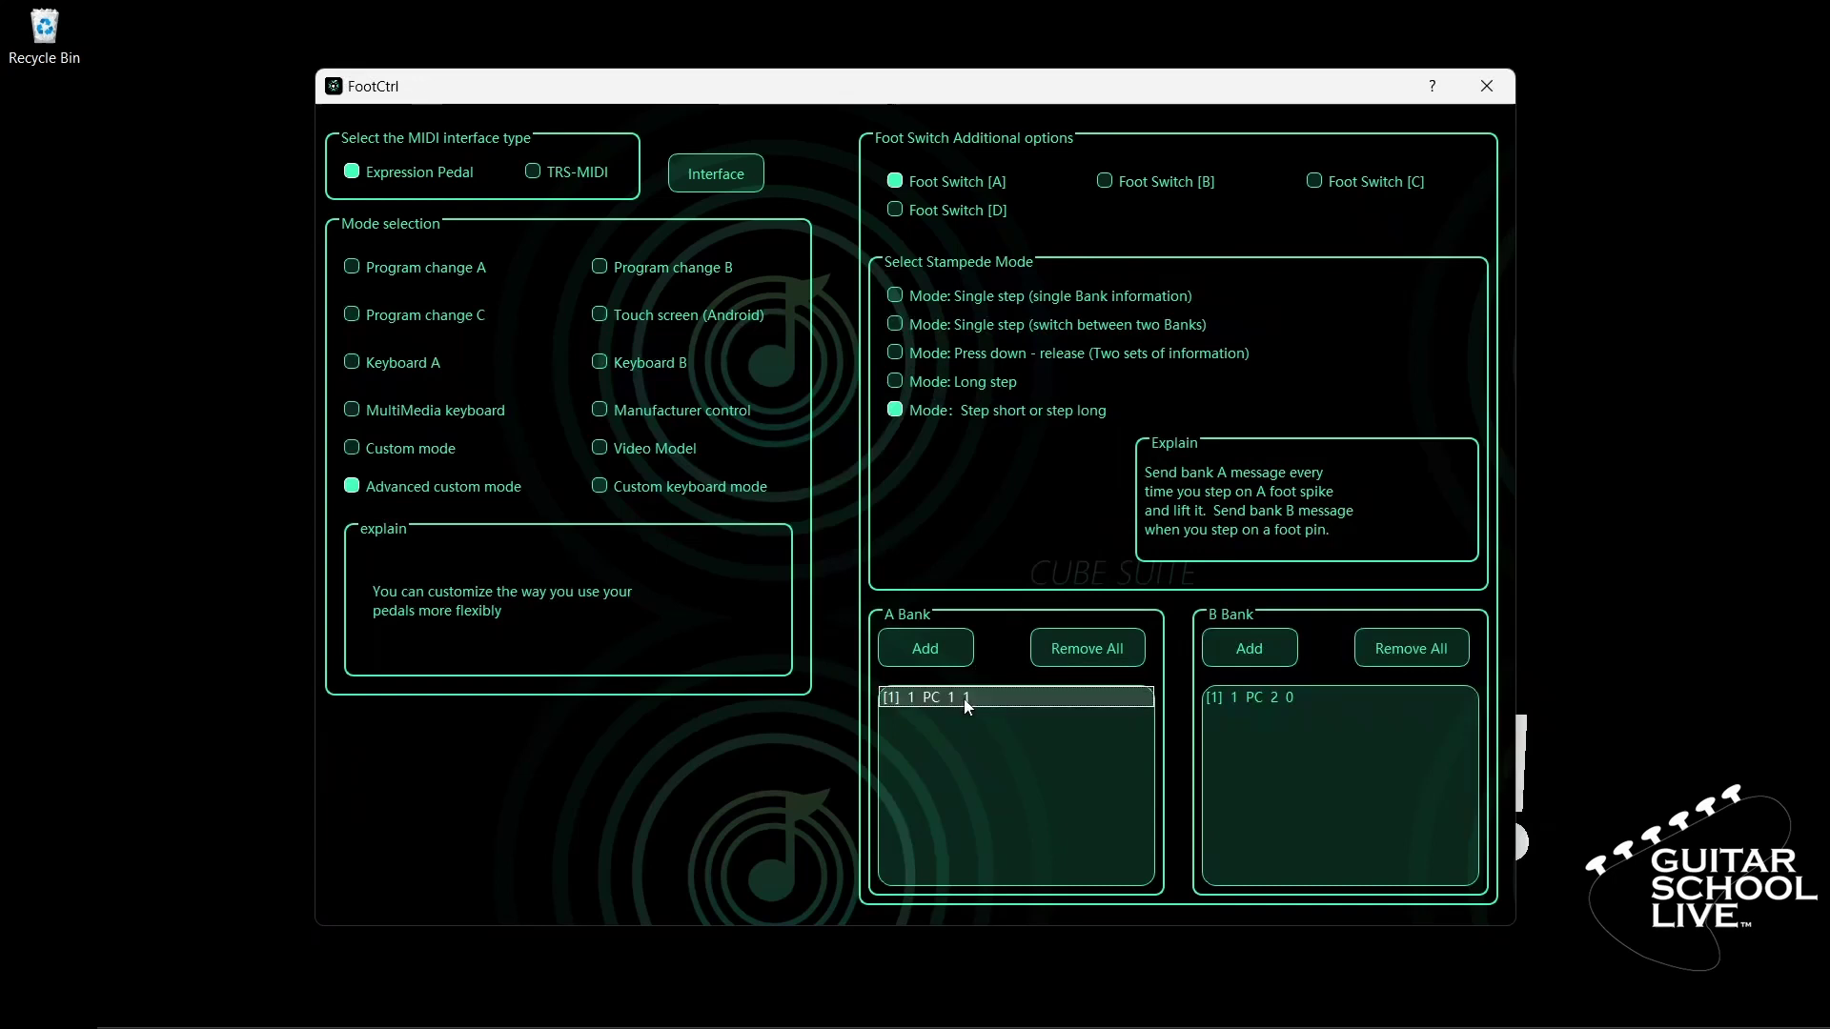
pyautogui.doubleClick(964, 700)
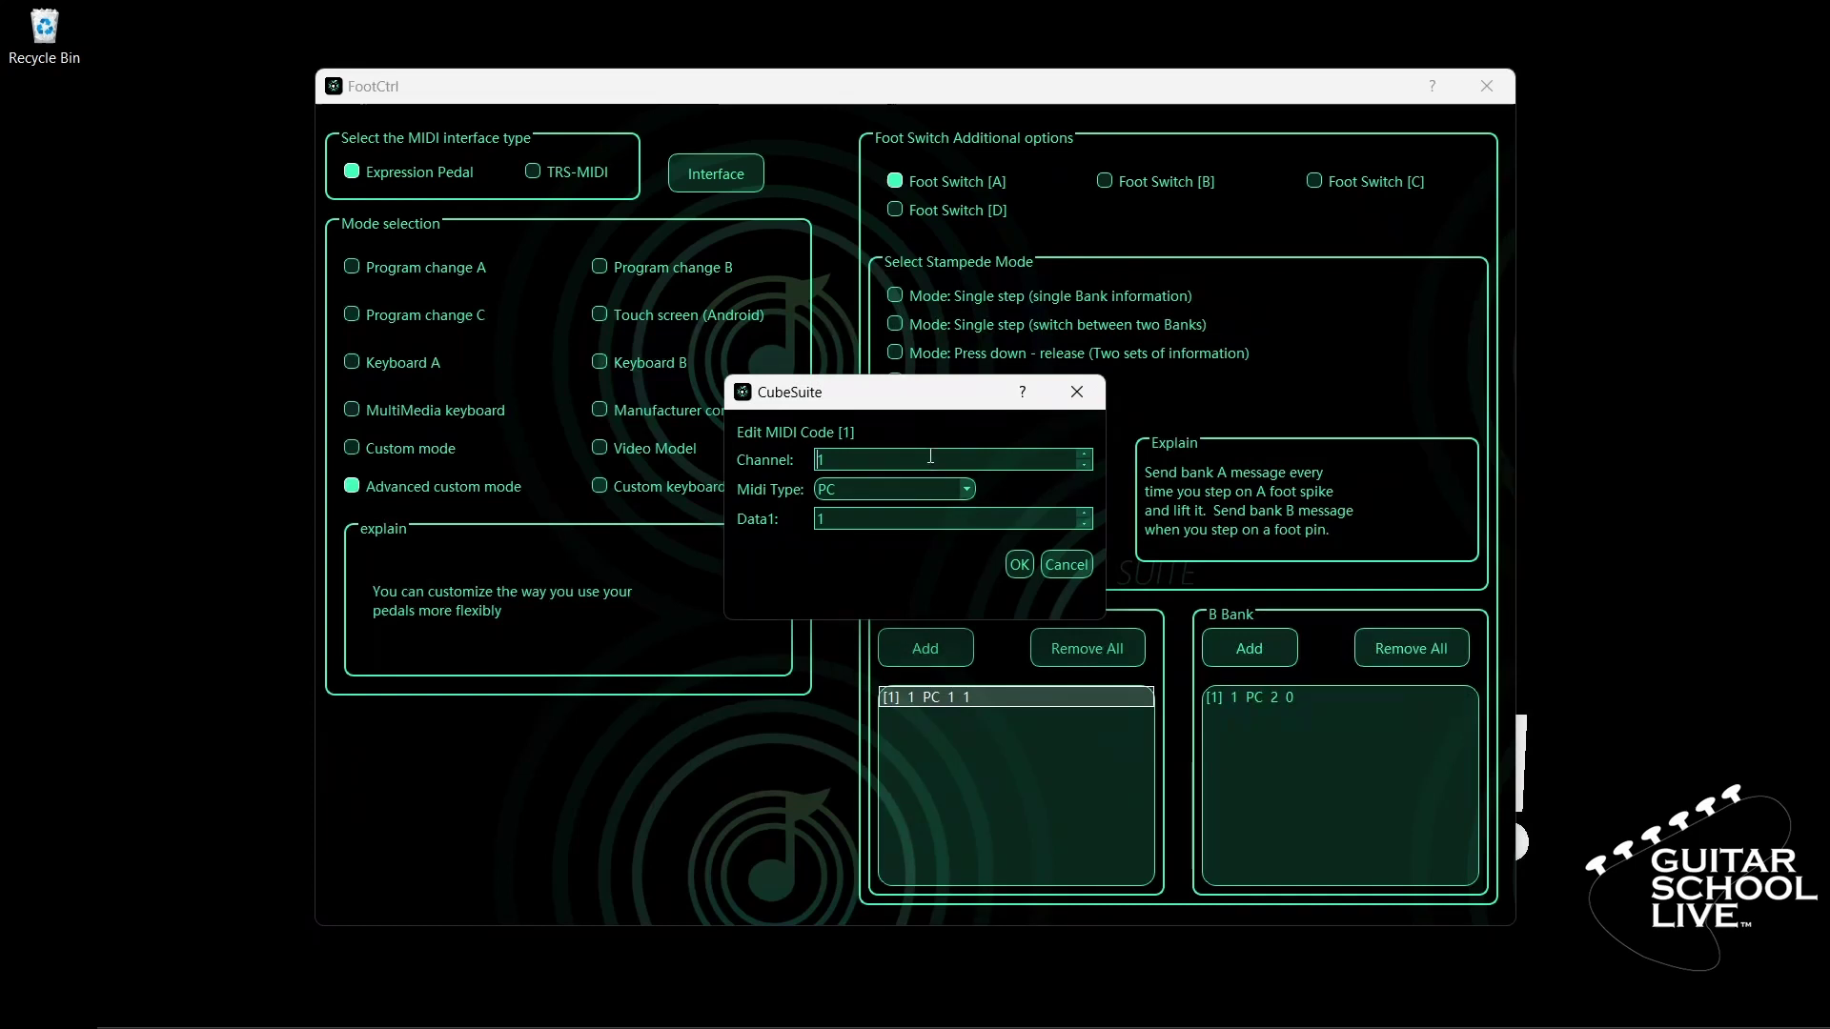
pyautogui.click(964, 490)
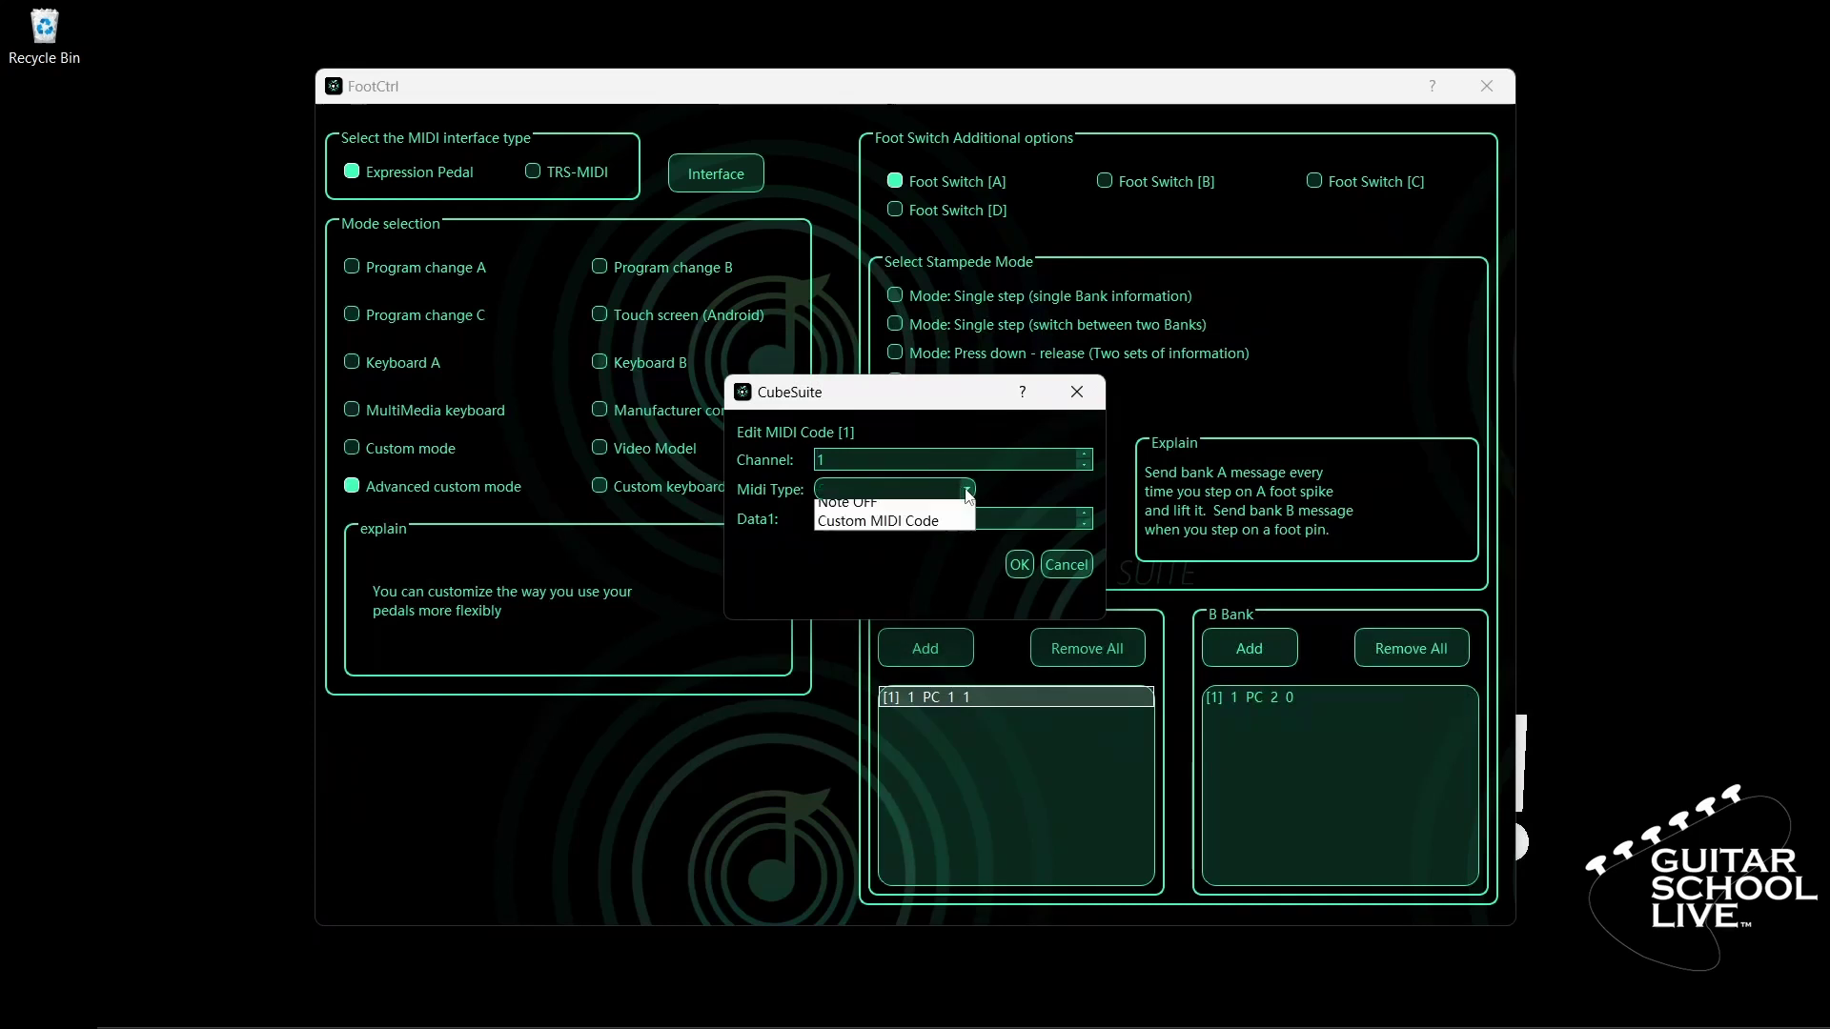
pyautogui.click(934, 587)
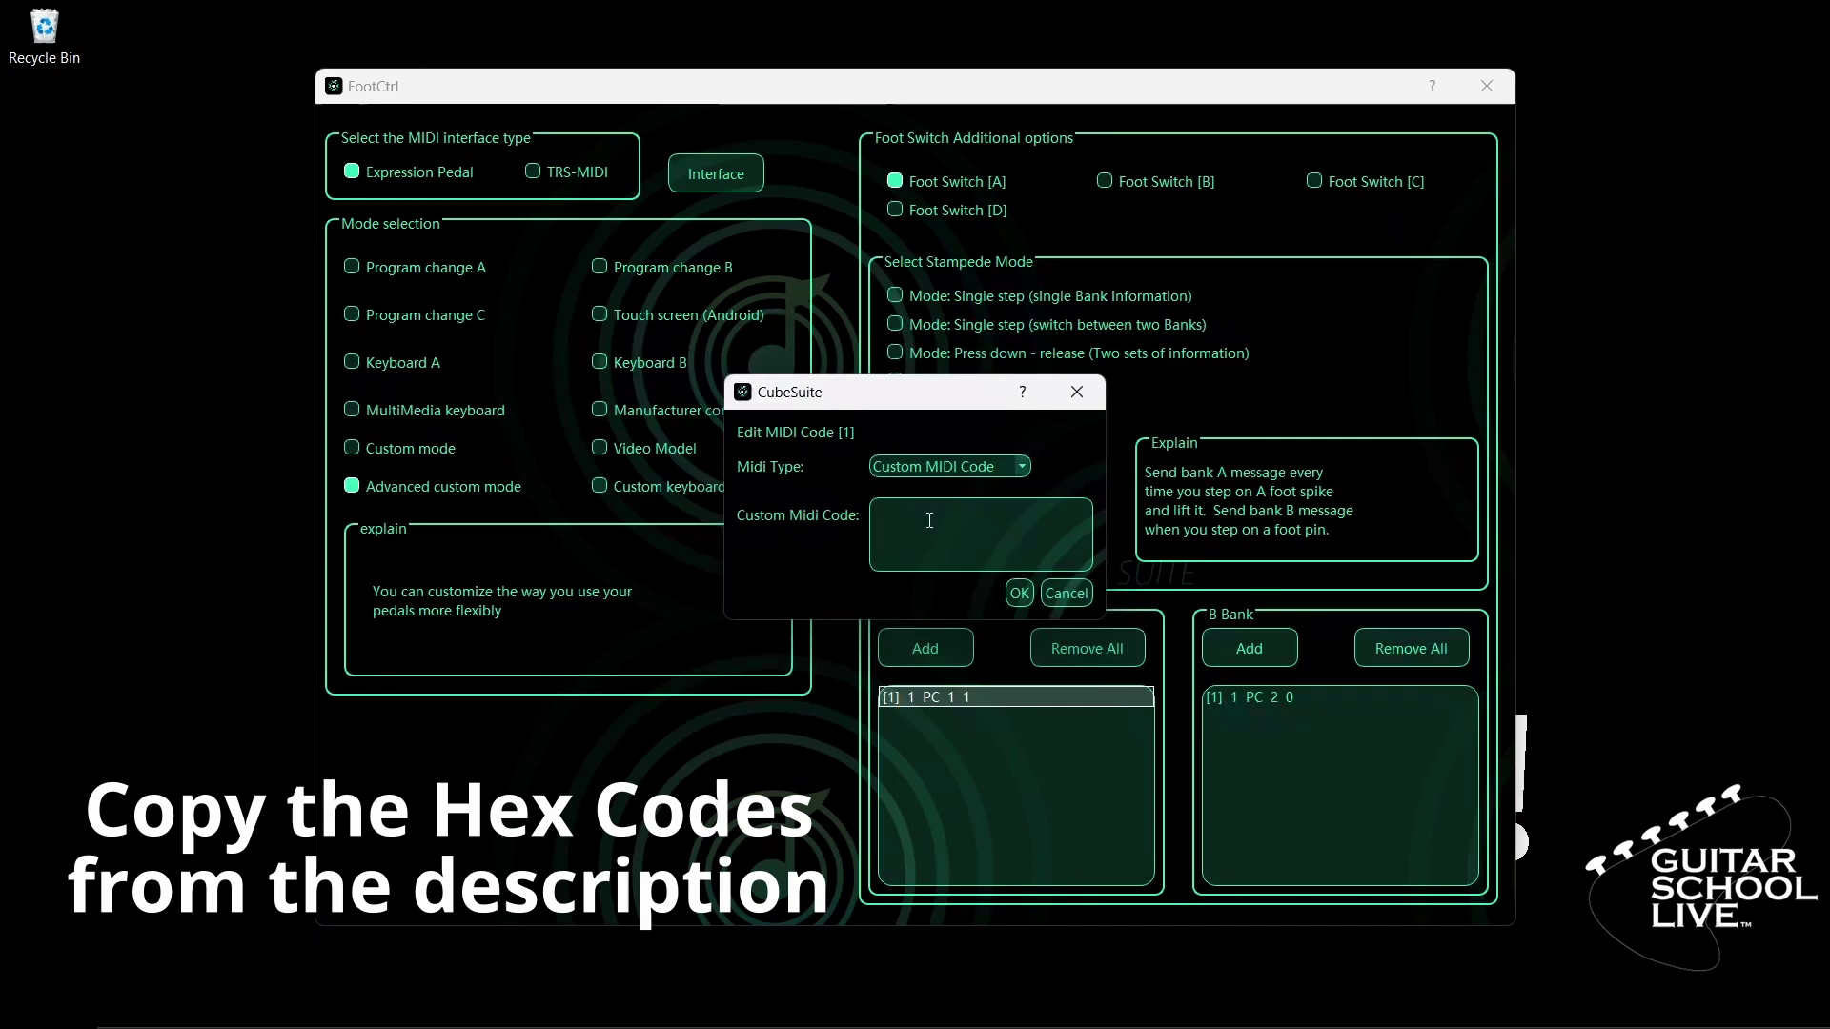
pyautogui.write('B0')
pyautogui.write('01')
pyautogui.write('00')
pyautogui.write('50')
pyautogui.write('01')
pyautogui.write('7F')
pyautogui.click(1018, 592)
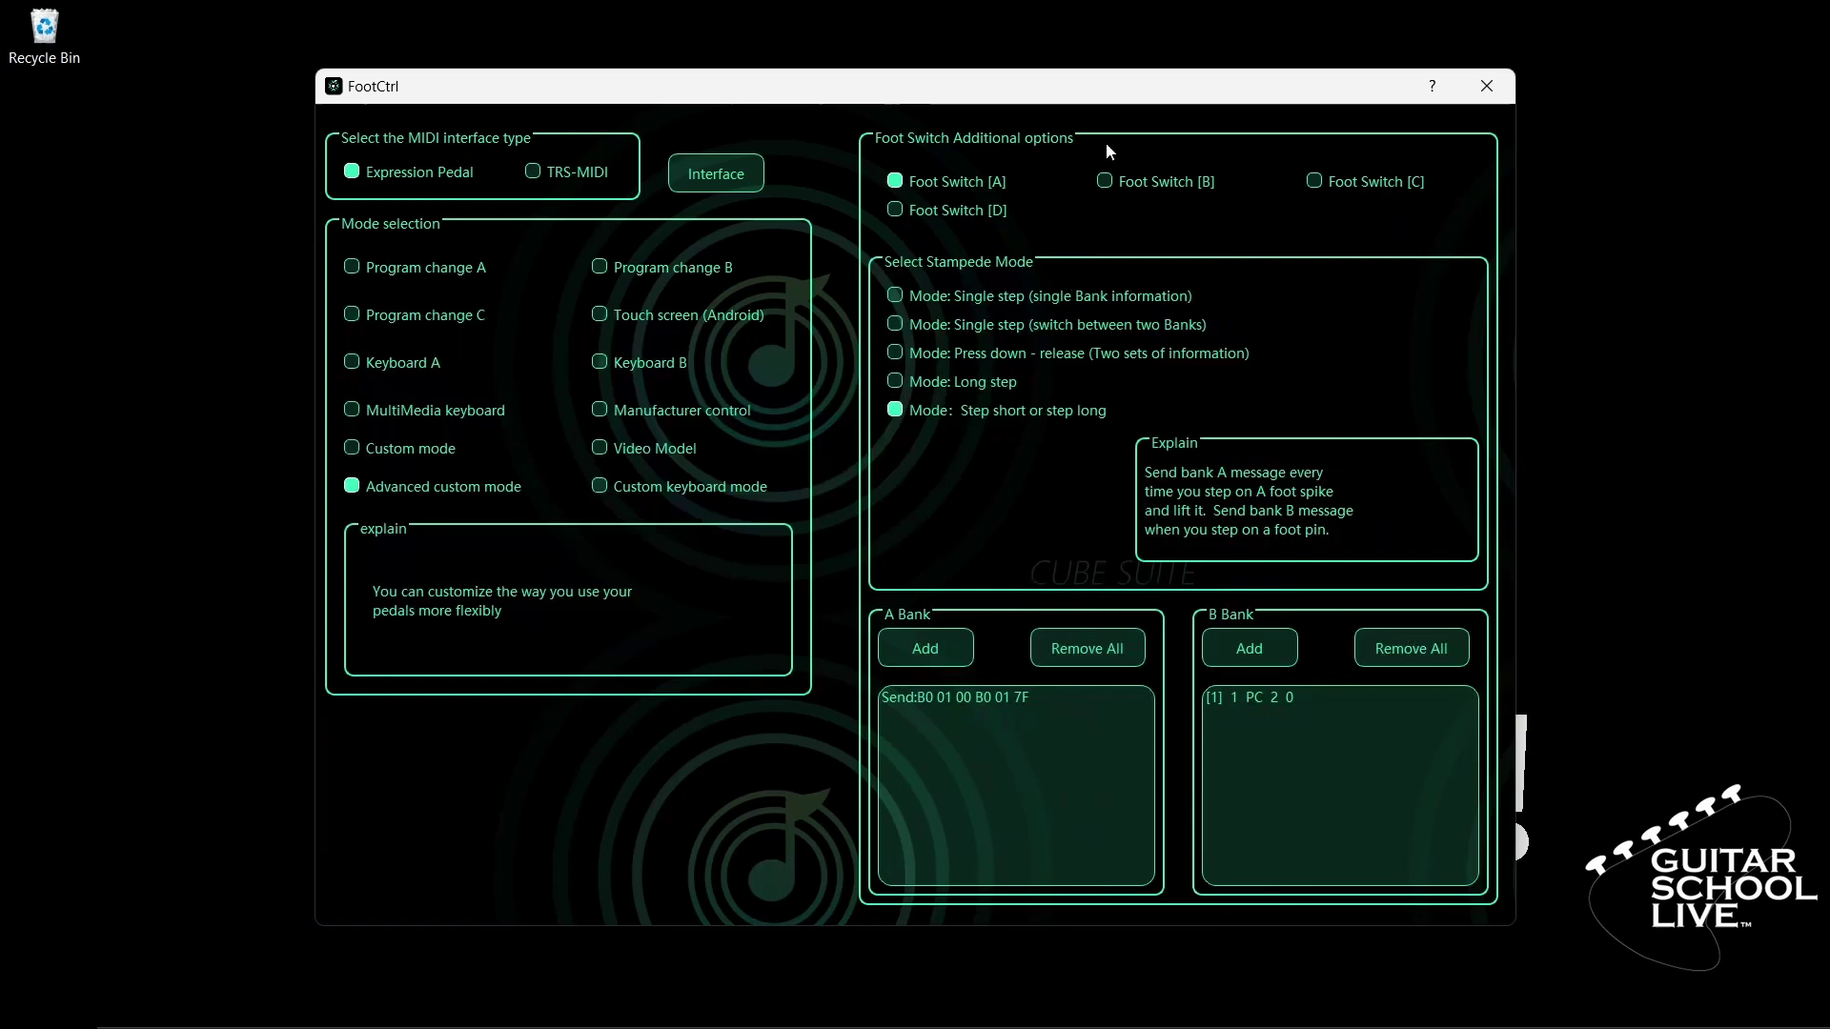
# - Set Foot Switch [B] to step short or step long with a B Bank program change 7
pyautogui.click(1107, 181)
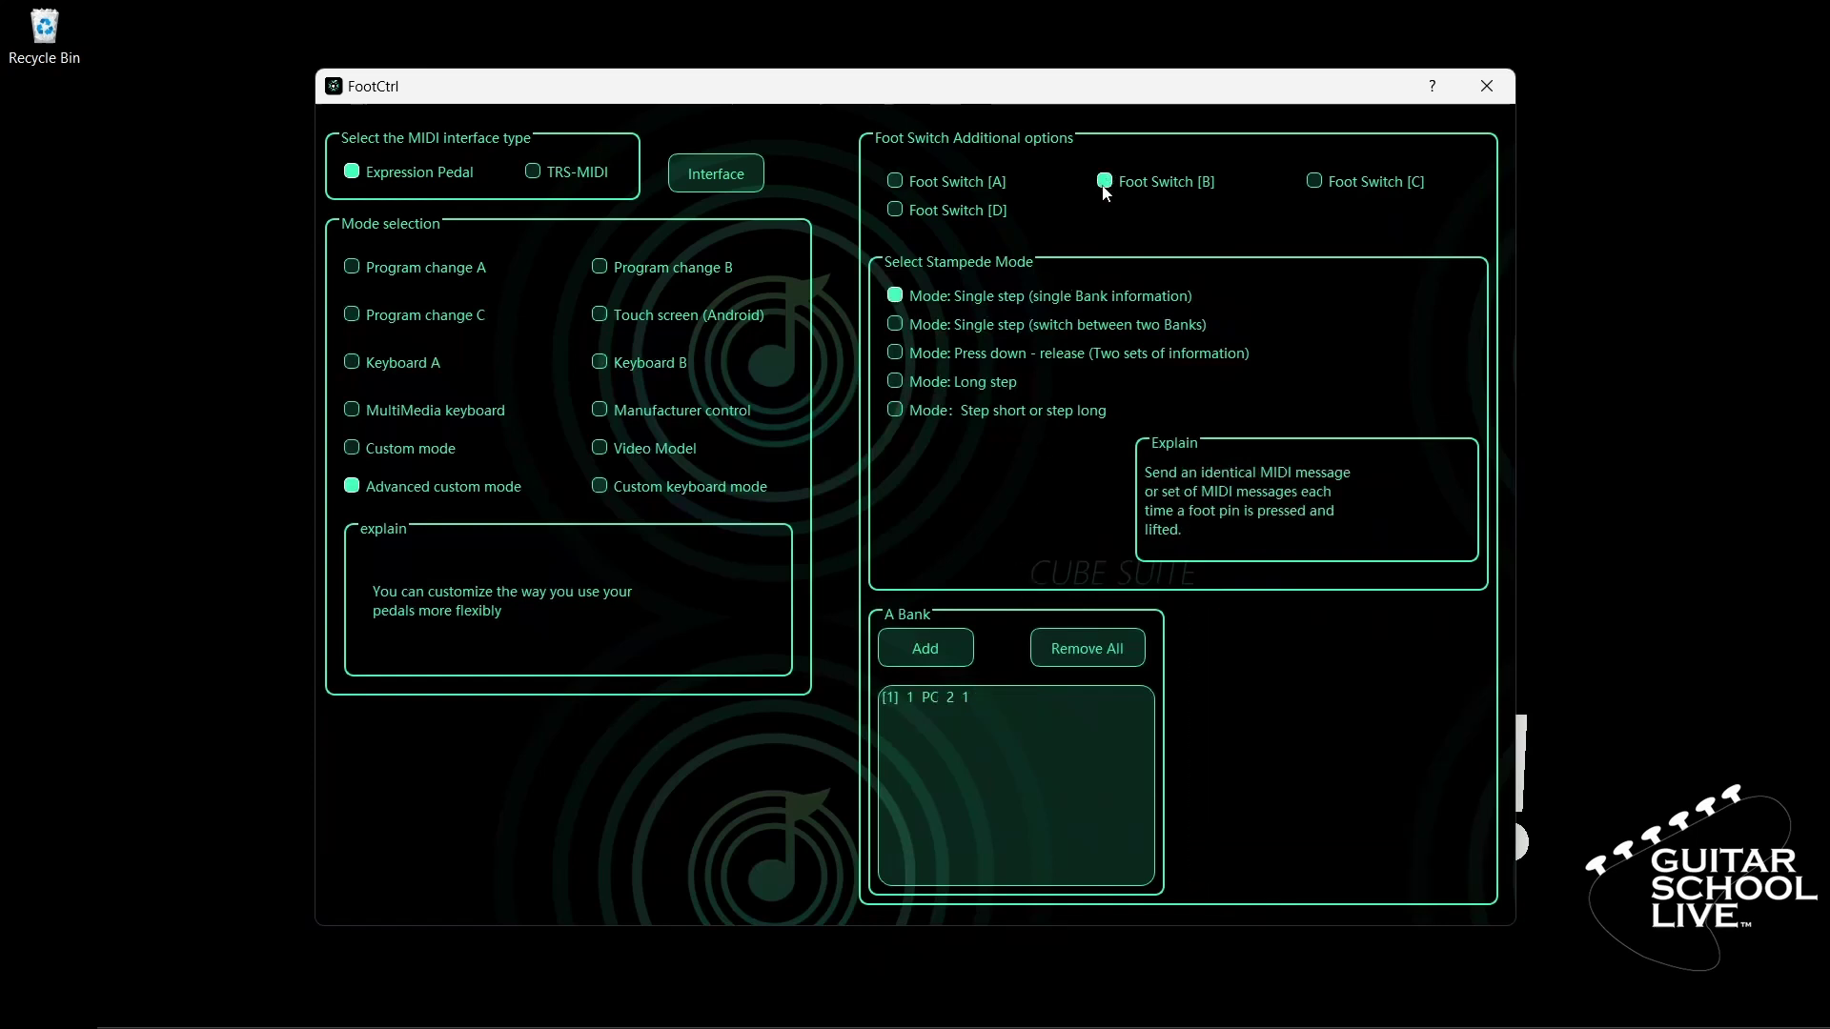
pyautogui.click(923, 416)
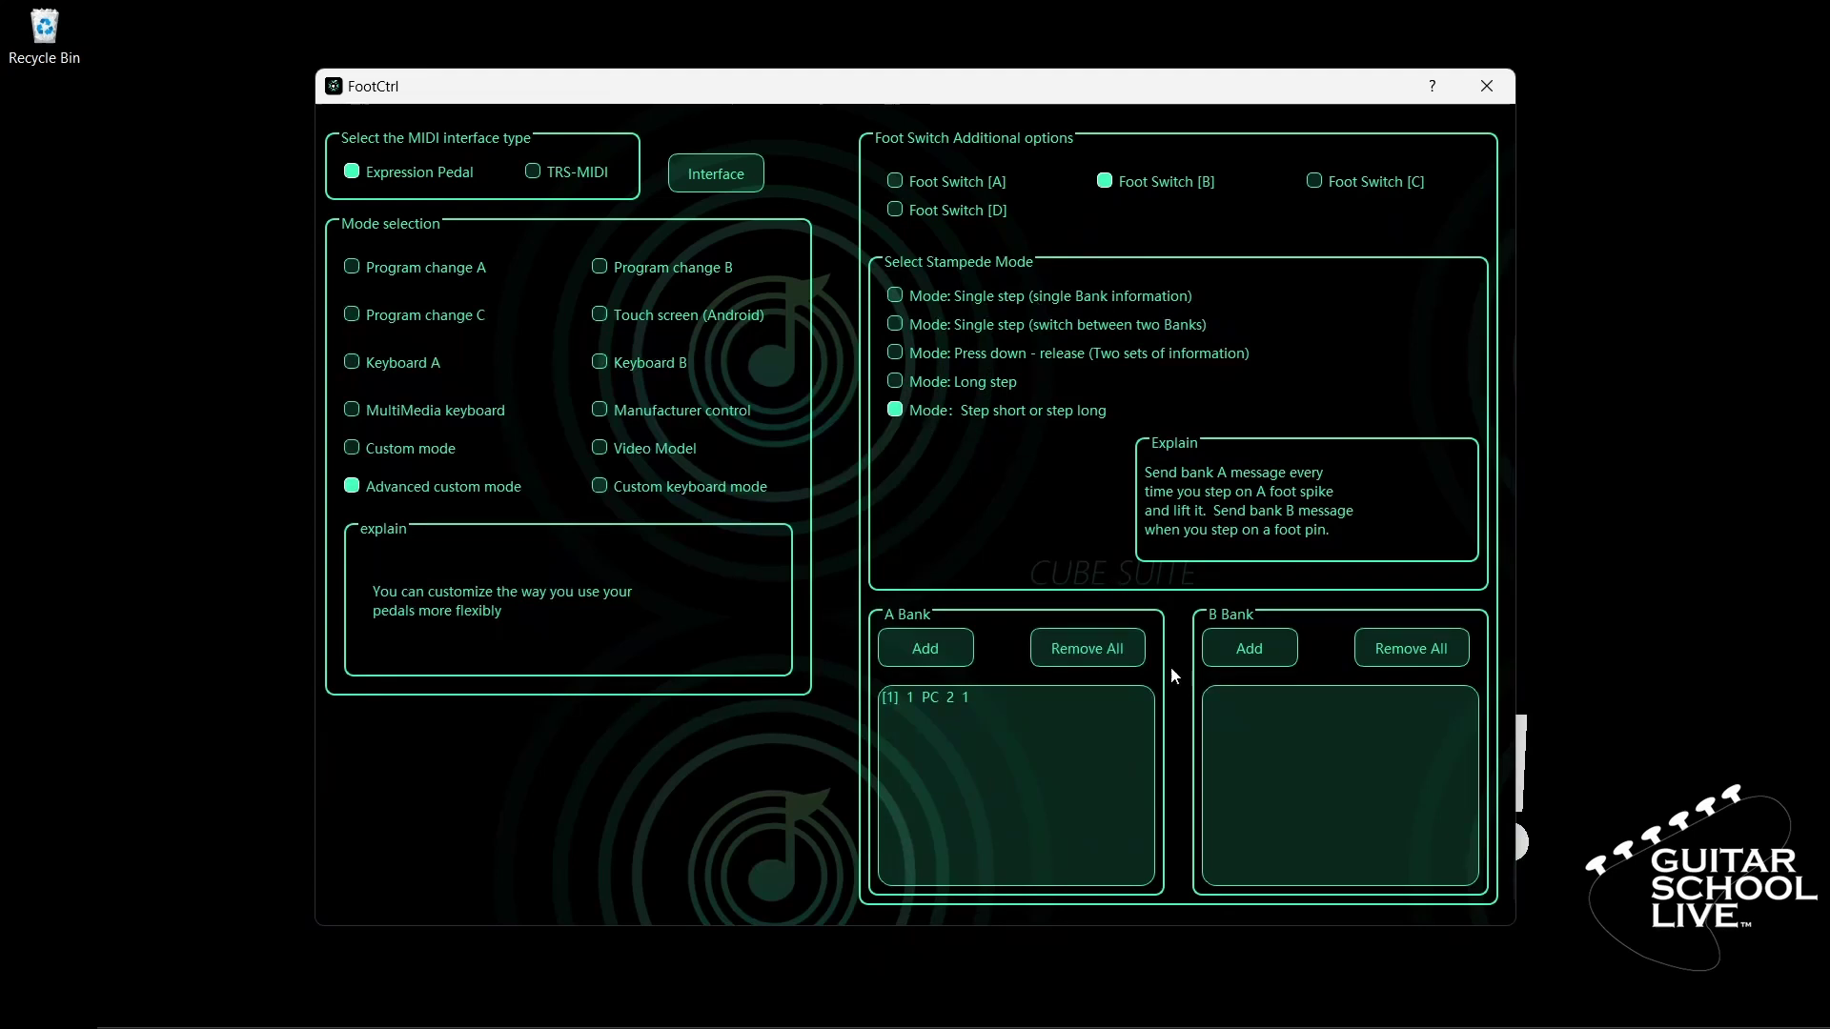
pyautogui.click(1258, 654)
pyautogui.doubleClick(1265, 697)
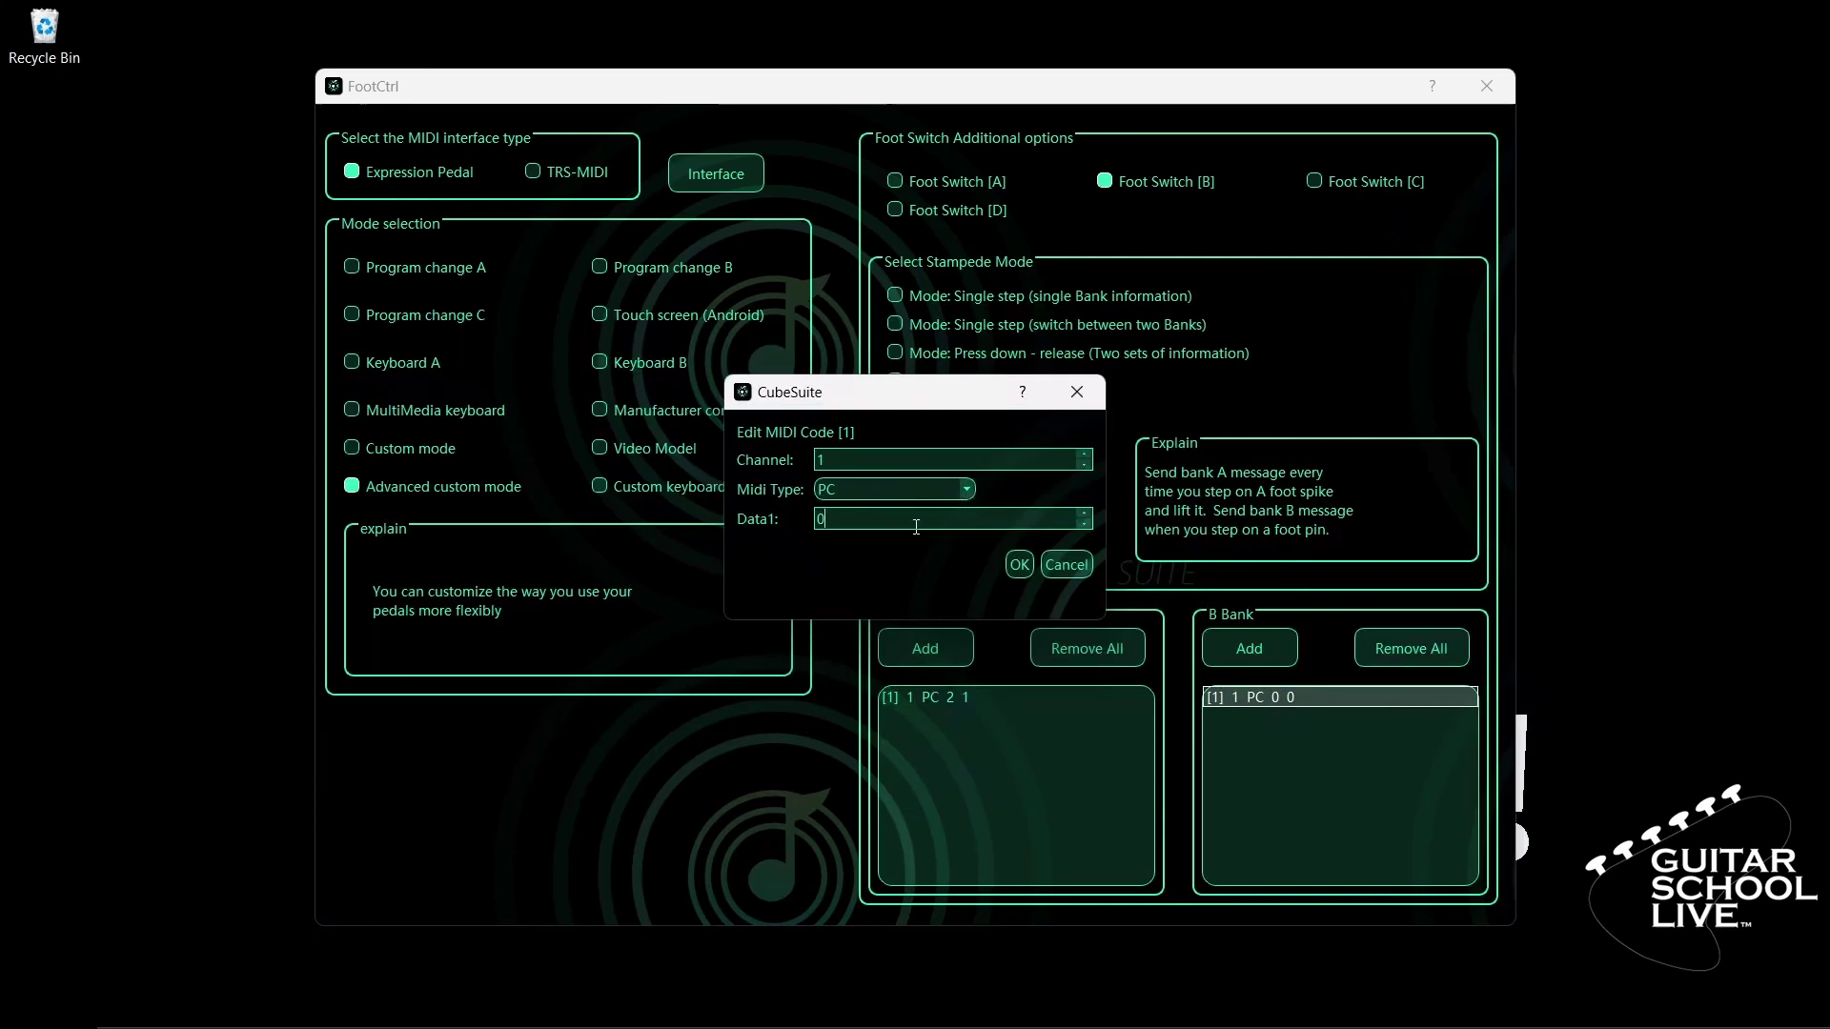
pyautogui.moveTo(849, 516); pyautogui.dragTo(808, 512)
pyautogui.write('7')
pyautogui.click(1012, 564)
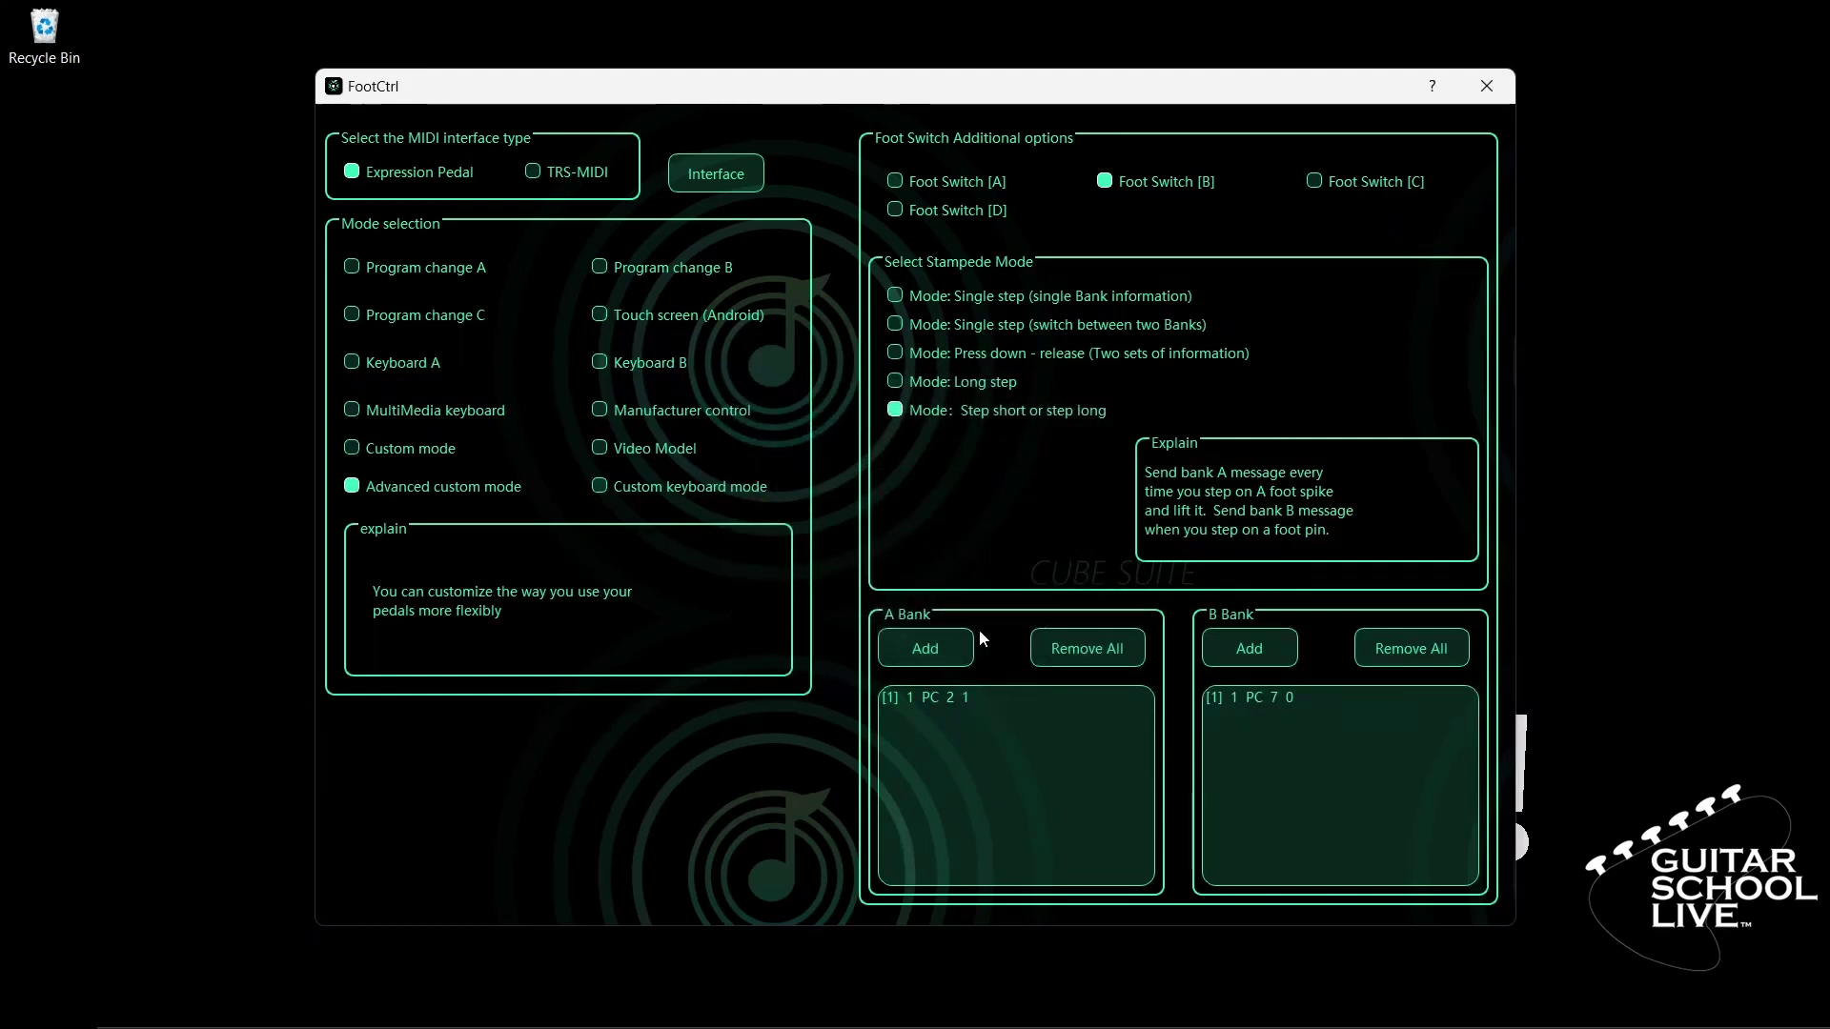
# - Change Foot Switch [B]'s A Bank message to Custom MIDI Code B00200B0027F
pyautogui.click(958, 698)
pyautogui.doubleClick(958, 695)
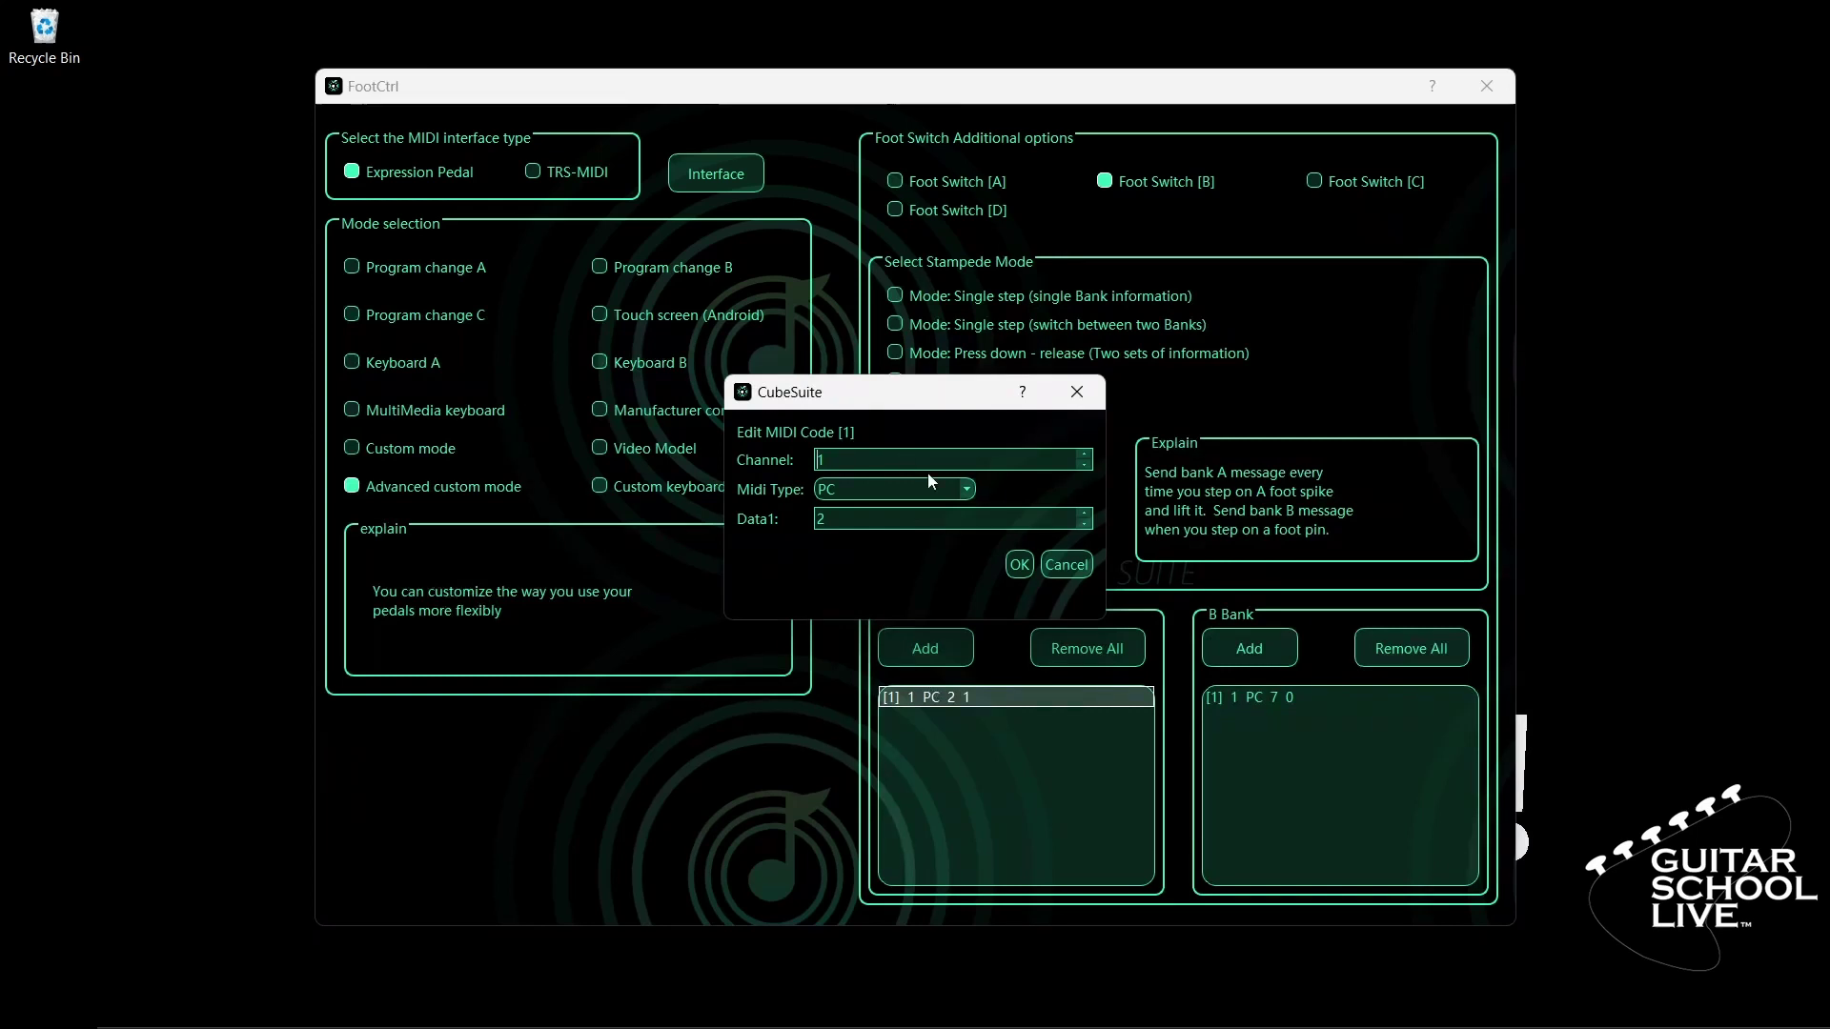
pyautogui.click(964, 497)
pyautogui.click(924, 591)
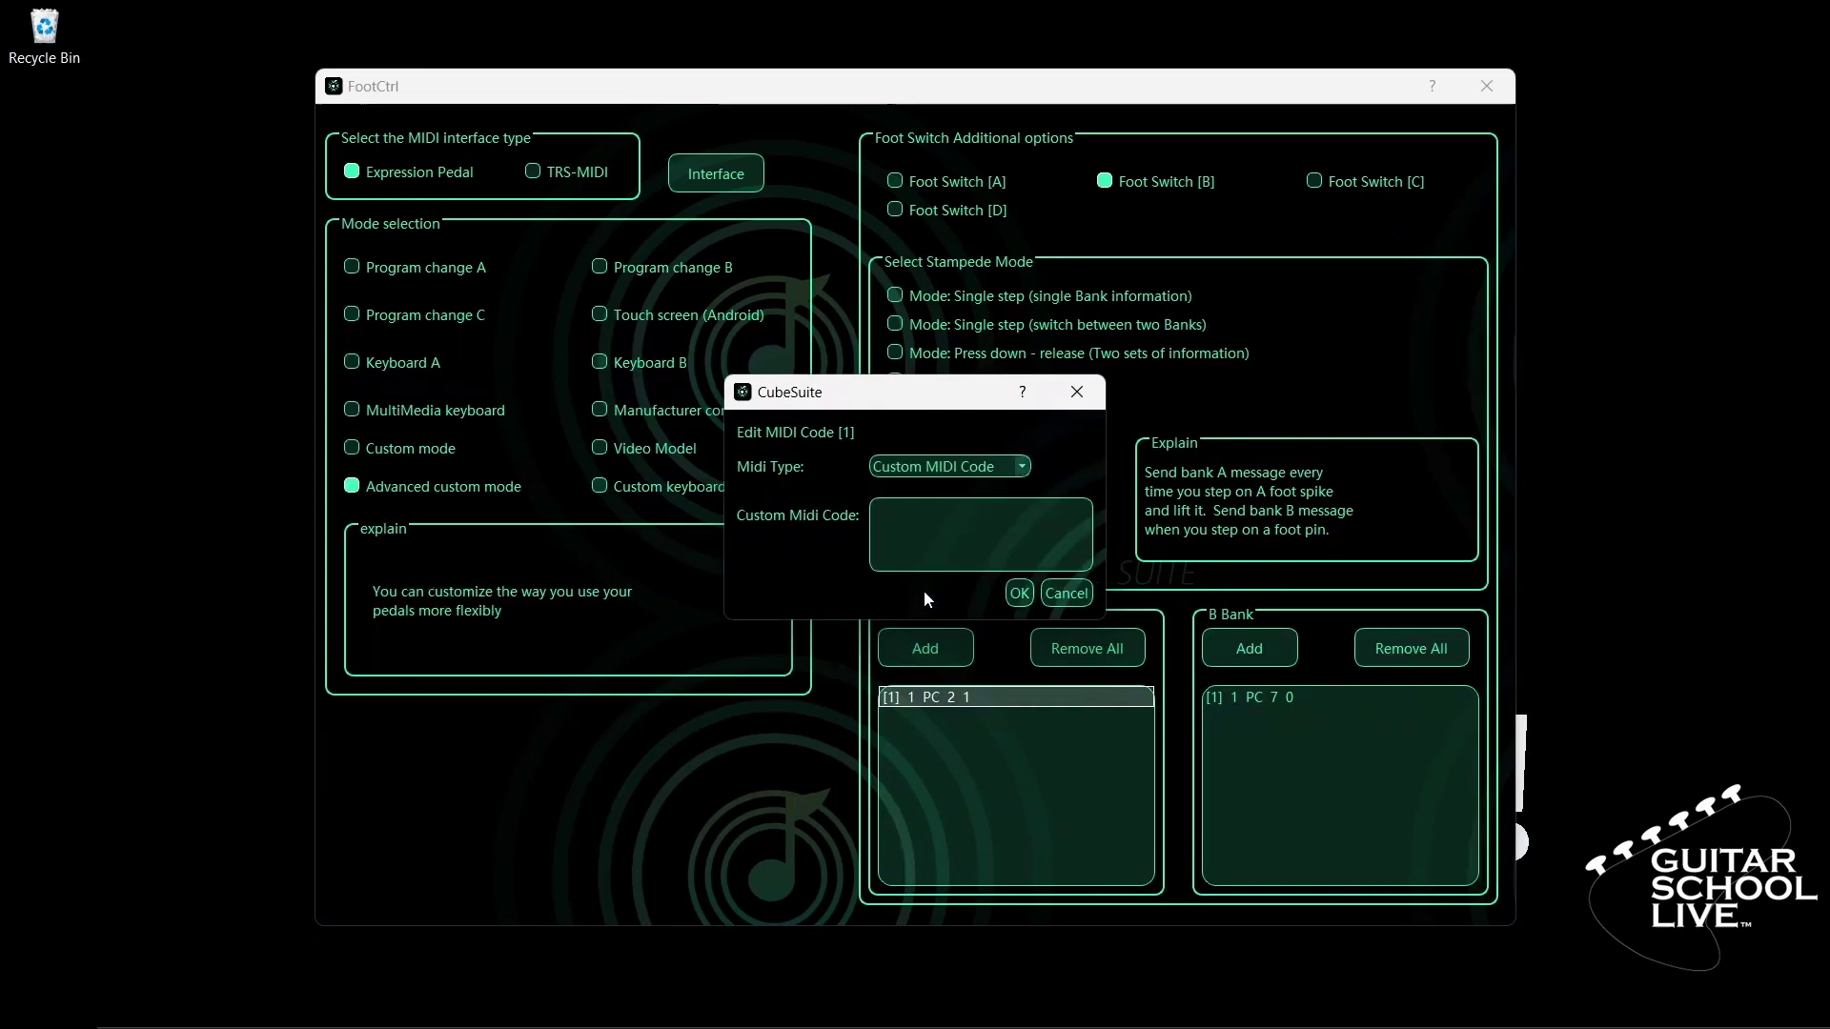
pyautogui.click(926, 525)
pyautogui.write('B00200B0027F')
pyautogui.click(1018, 594)
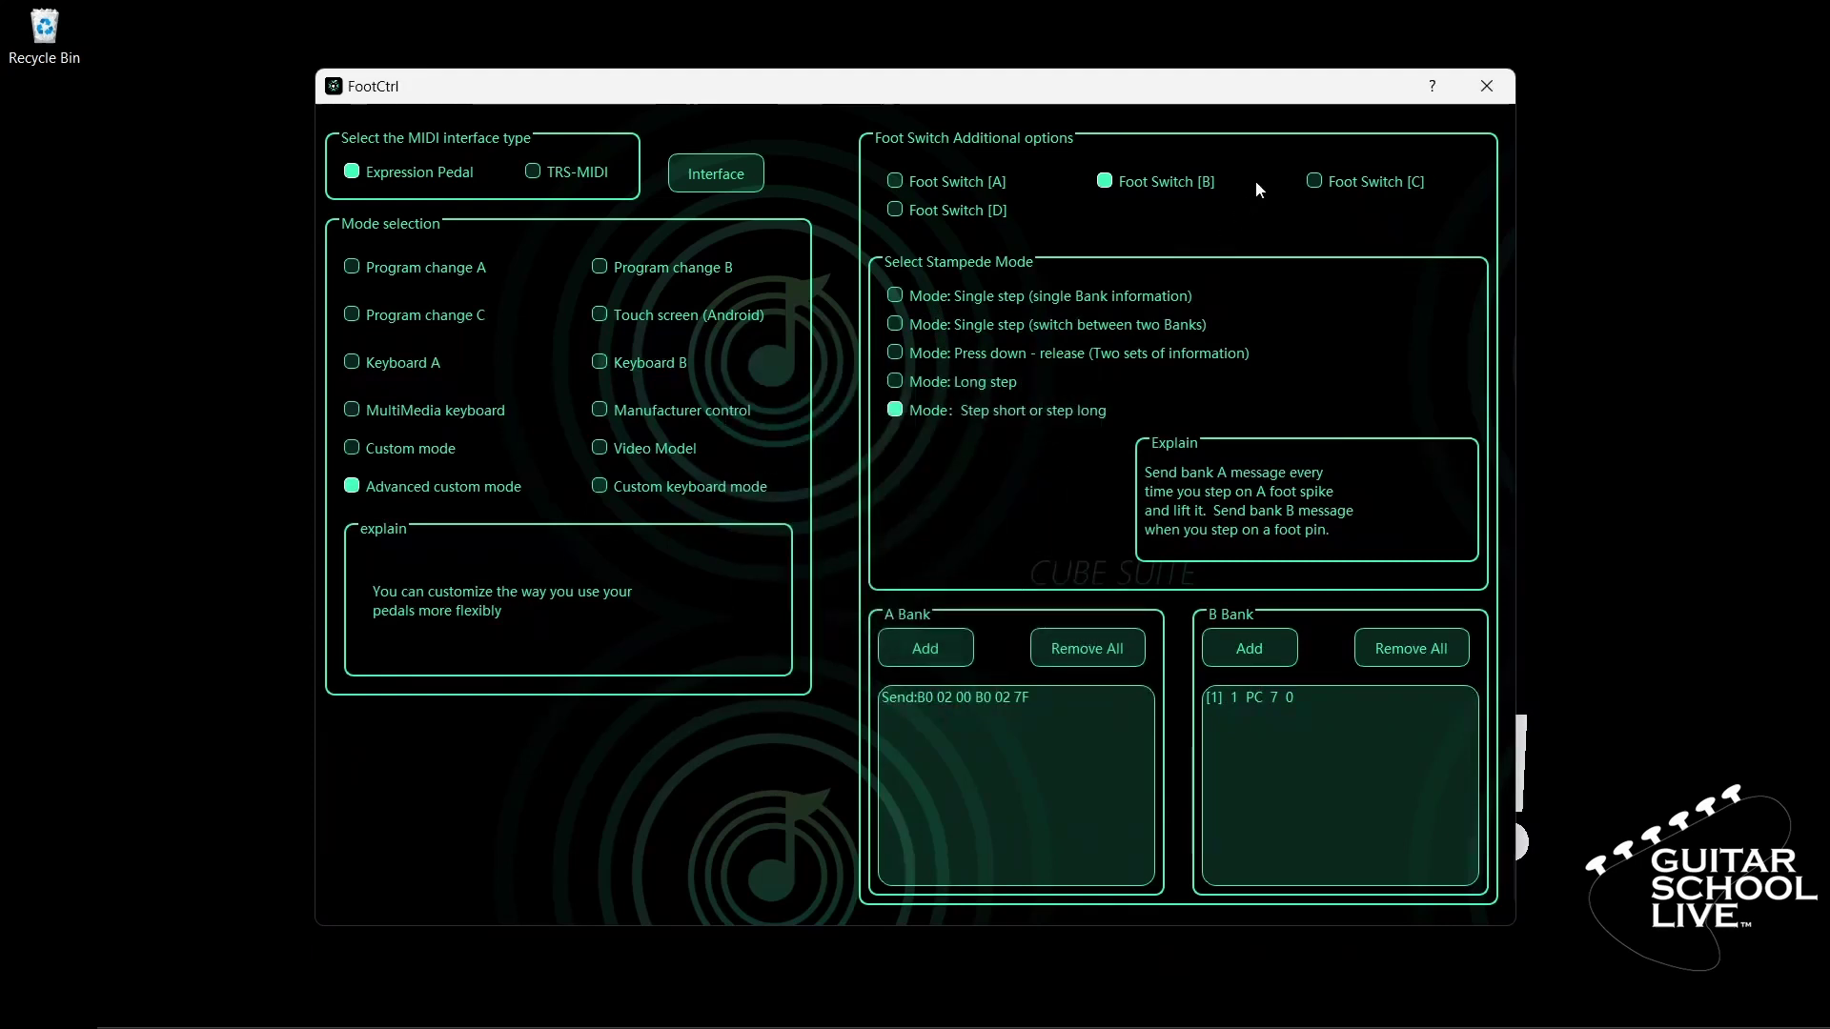
# - Set Foot Switch [C] to step short or step long with a B Bank program change 11
pyautogui.click(1313, 182)
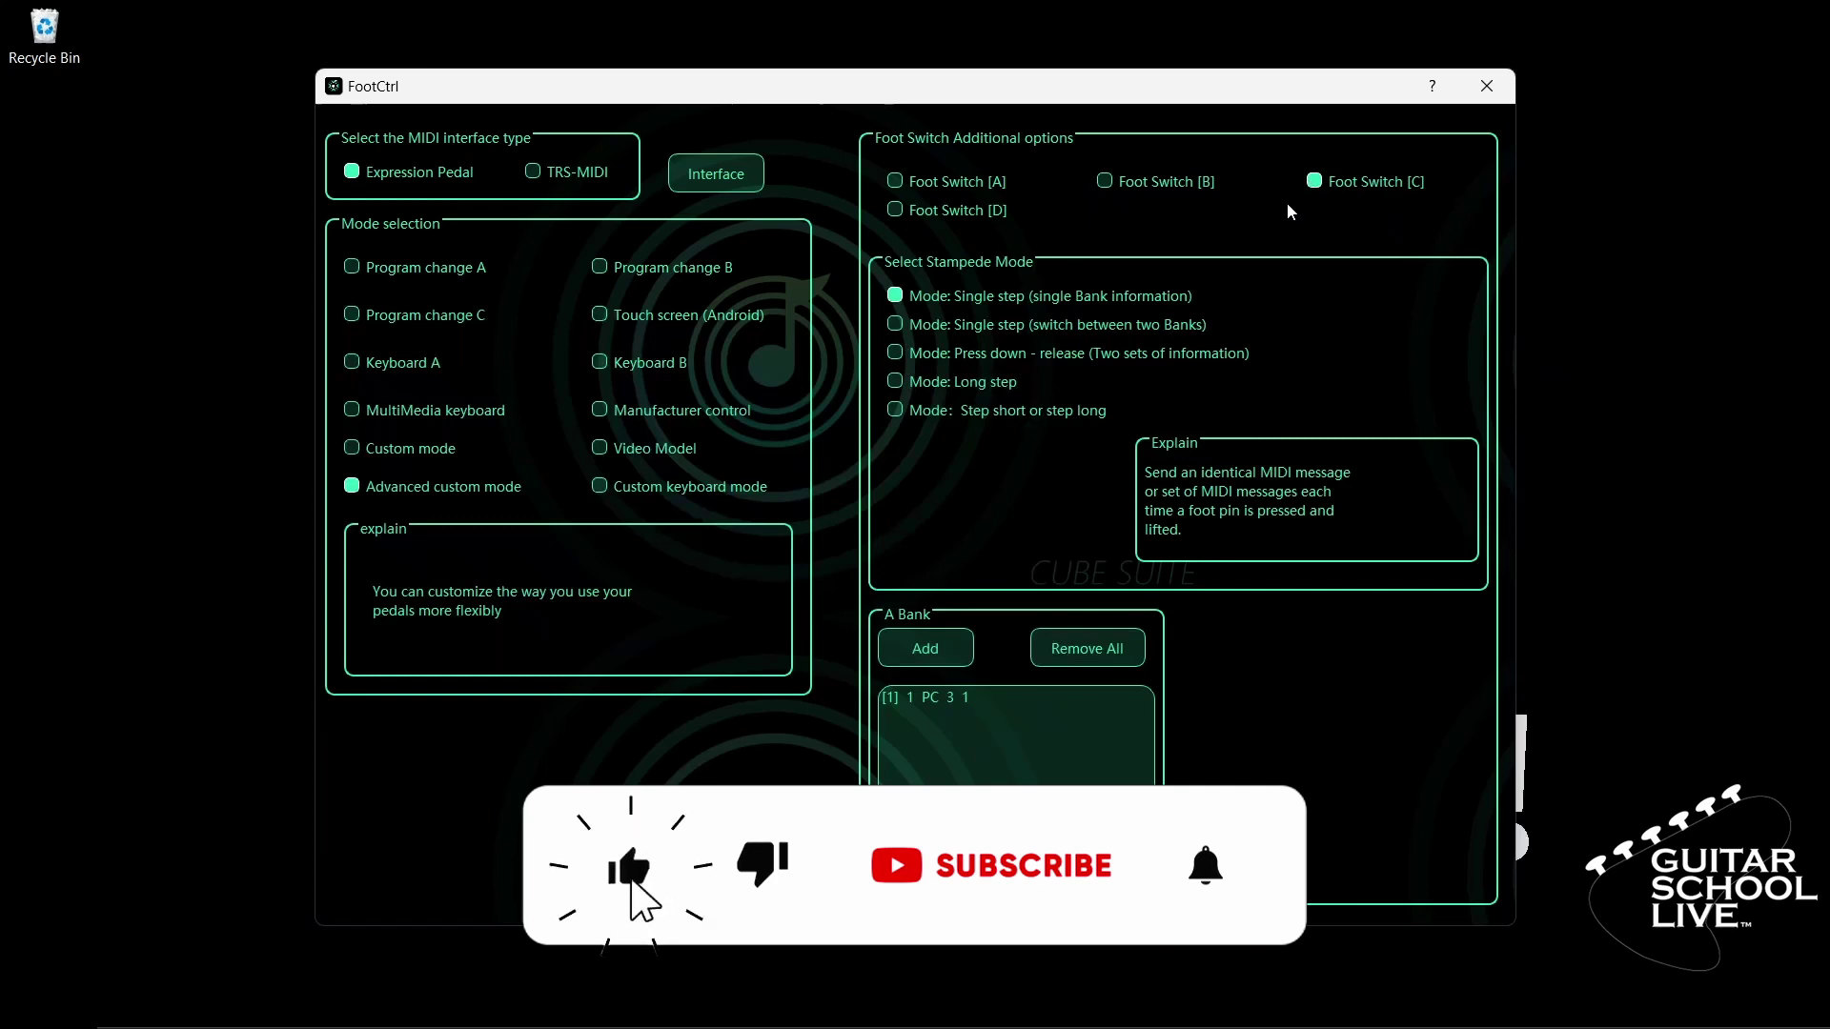
pyautogui.click(937, 417)
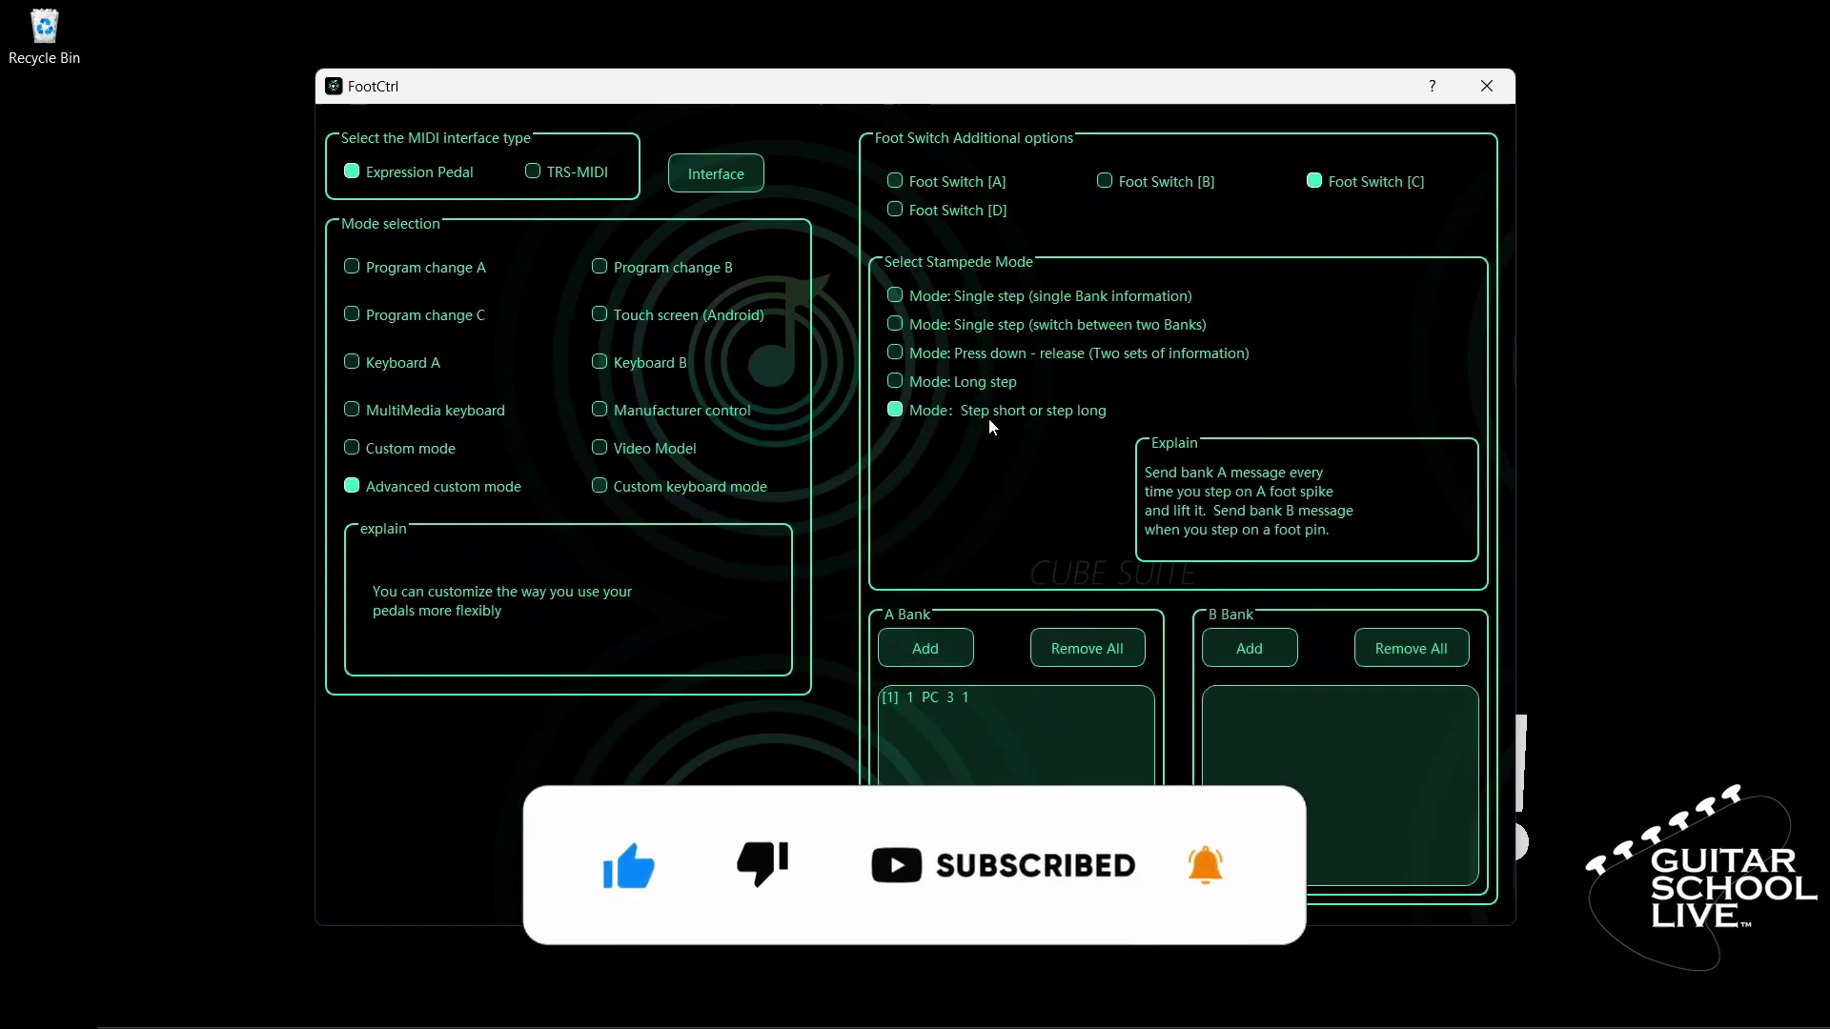
pyautogui.click(1228, 654)
pyautogui.click(1249, 699)
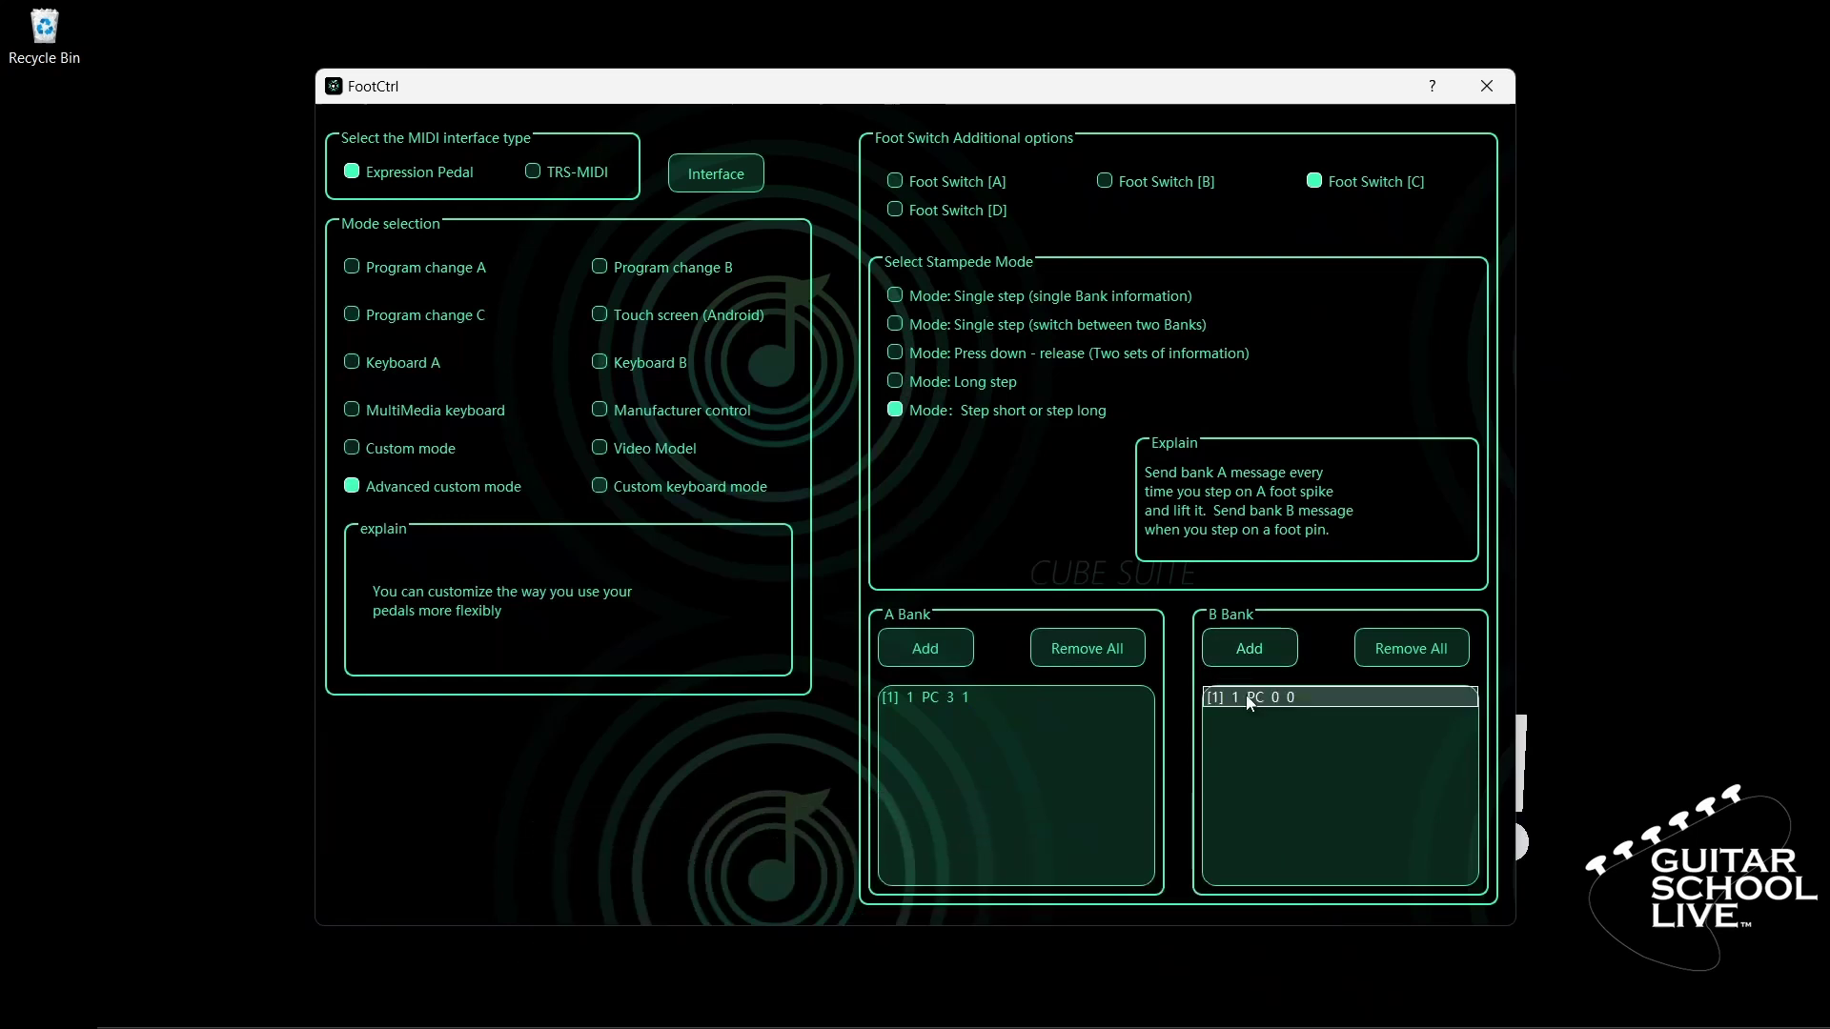
pyautogui.doubleClick(1250, 701)
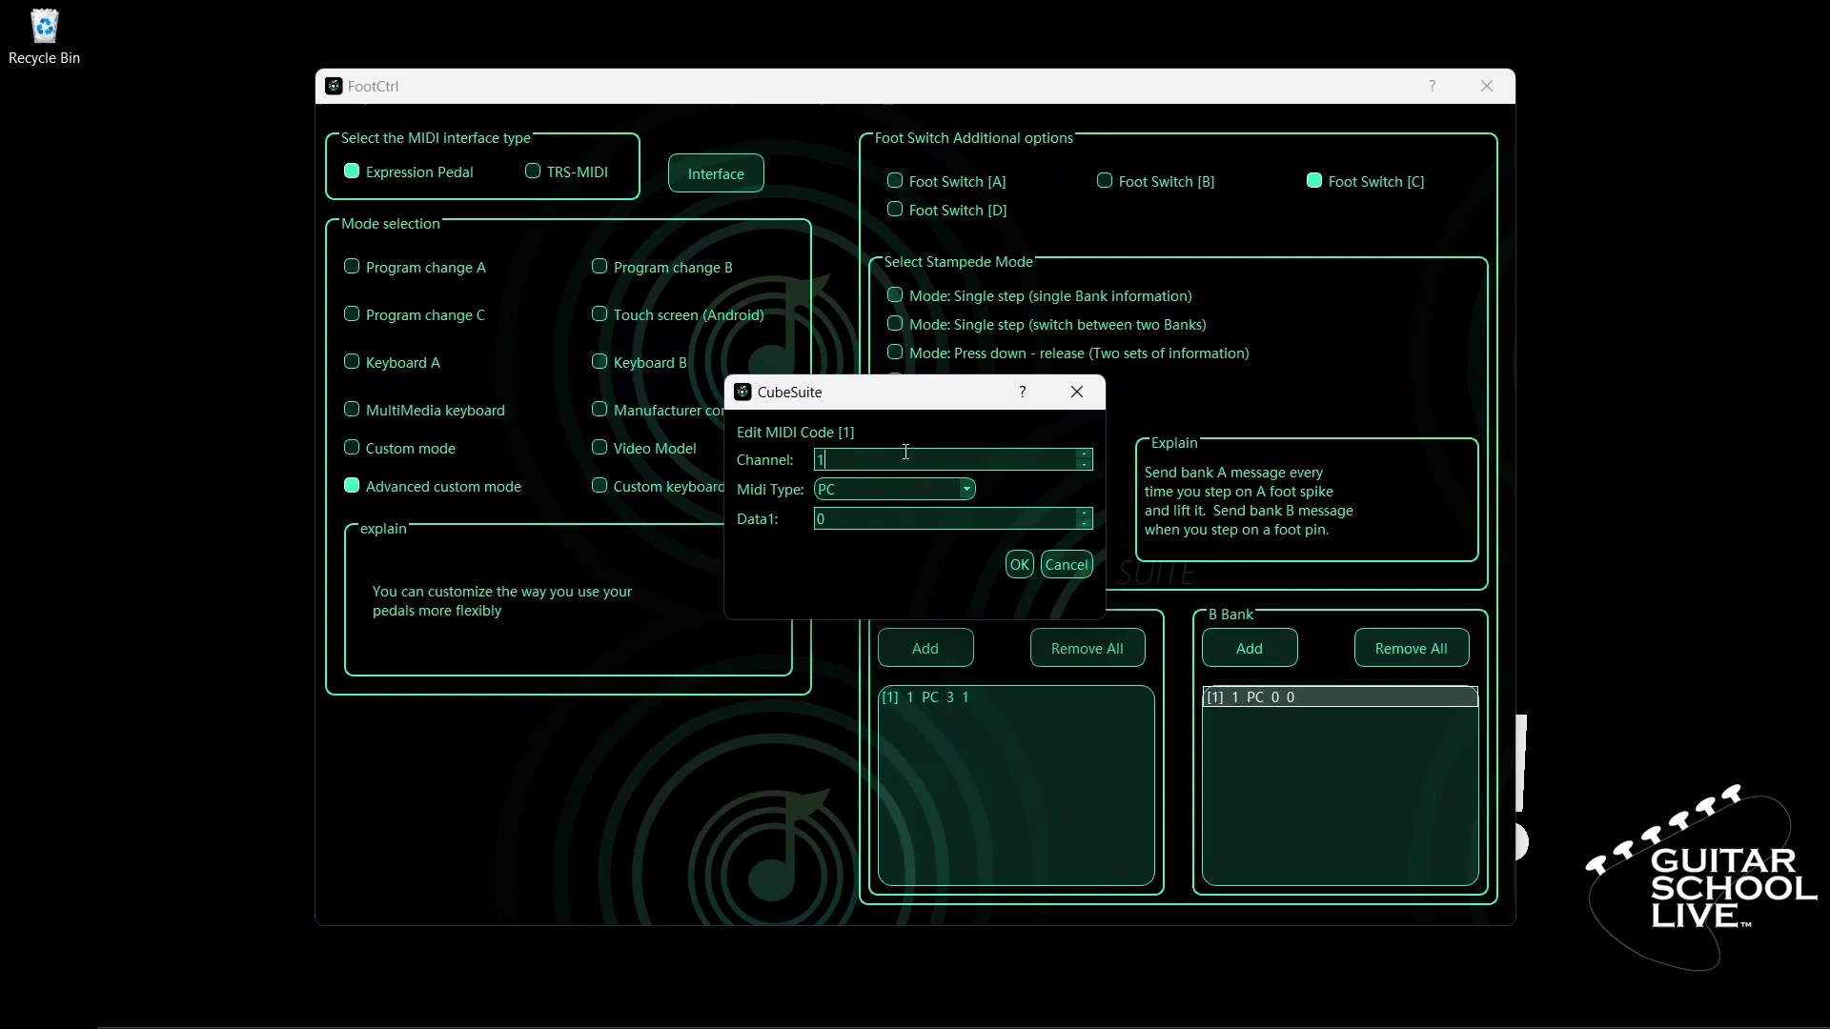
pyautogui.click(967, 489)
pyautogui.click(954, 512)
pyautogui.moveTo(952, 518); pyautogui.dragTo(819, 505)
pyautogui.write('11')
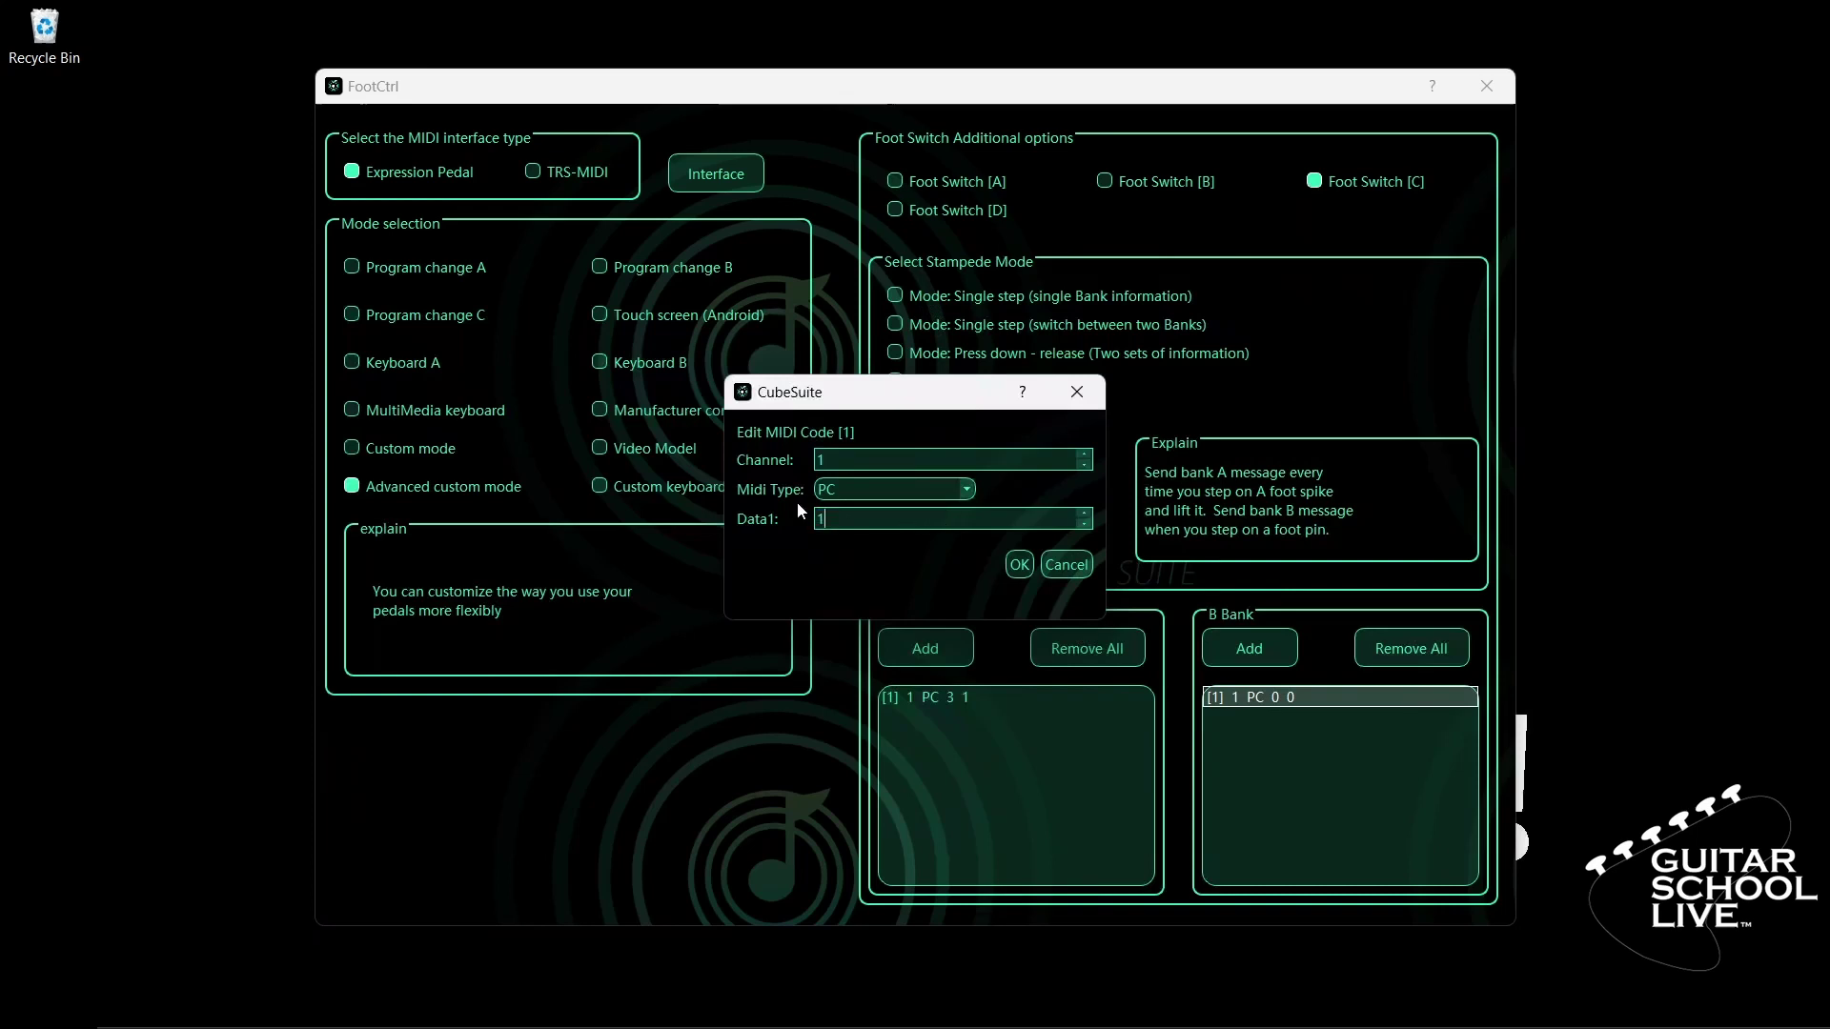
pyautogui.click(1018, 566)
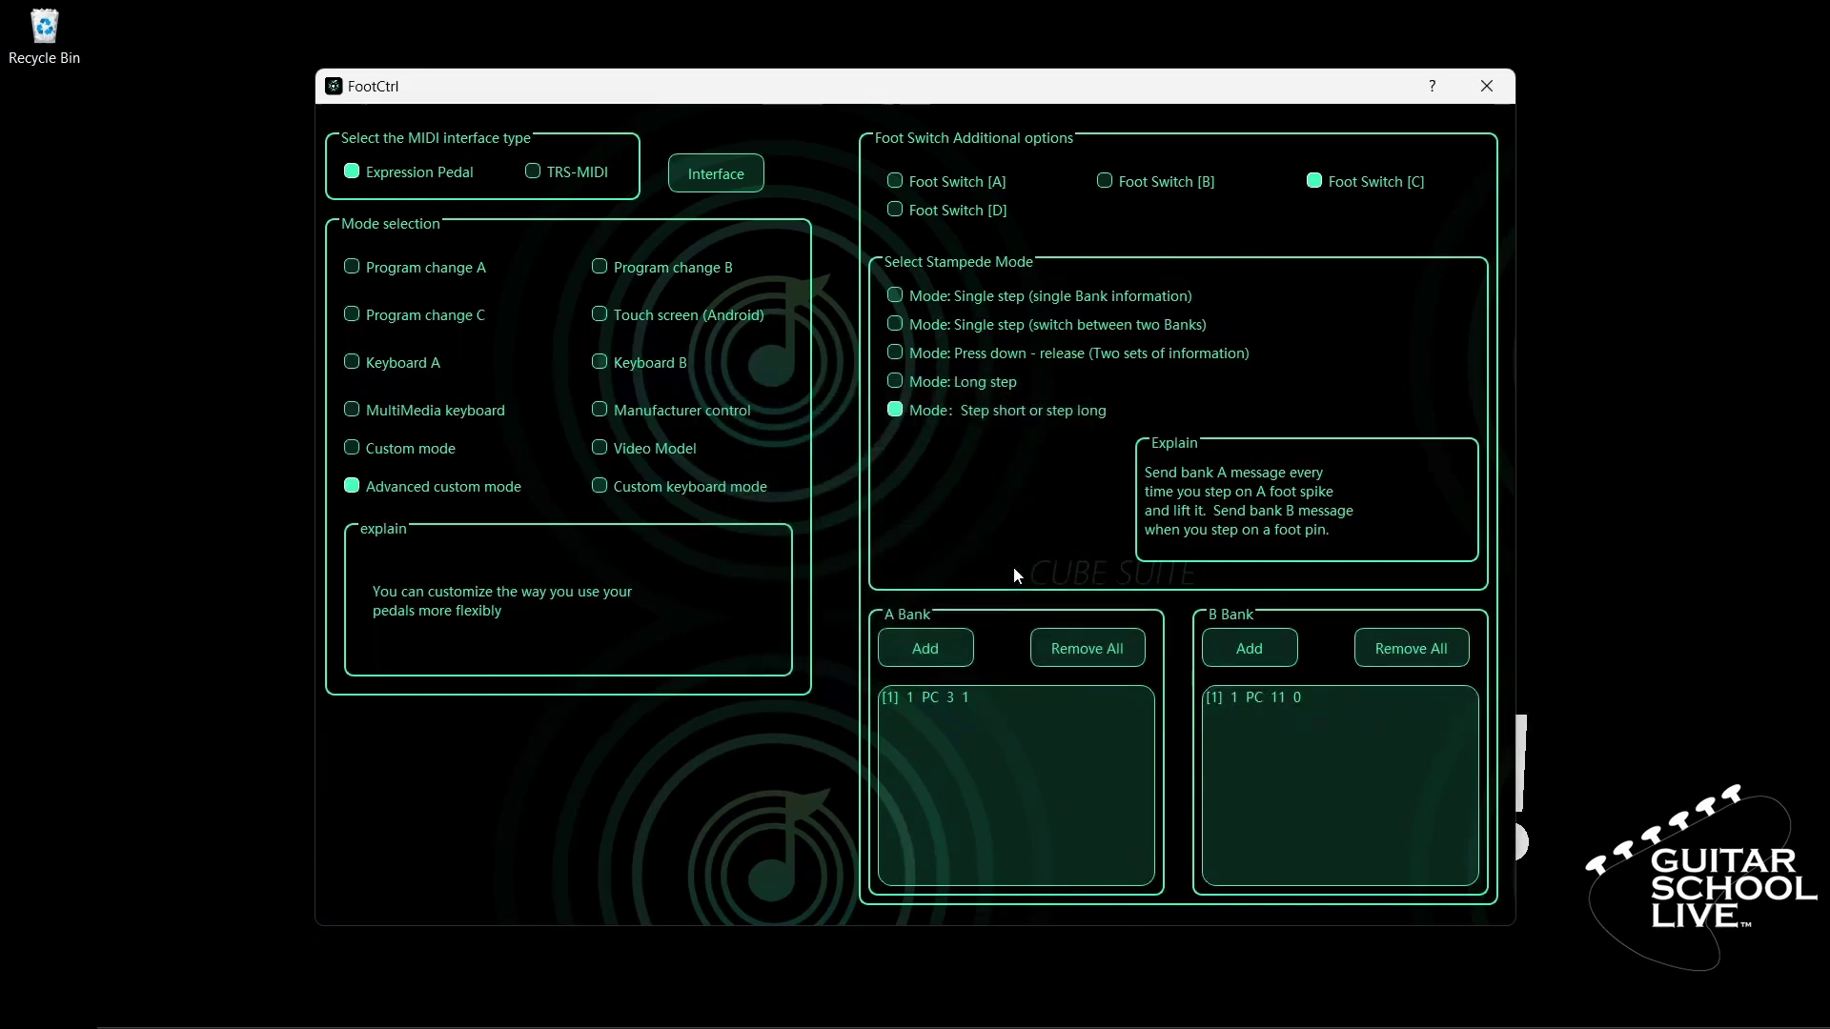
# - Change Foot Switch [C]'s A Bank message to Custom MIDI Code B00300B0037F
pyautogui.click(963, 695)
pyautogui.doubleClick(962, 696)
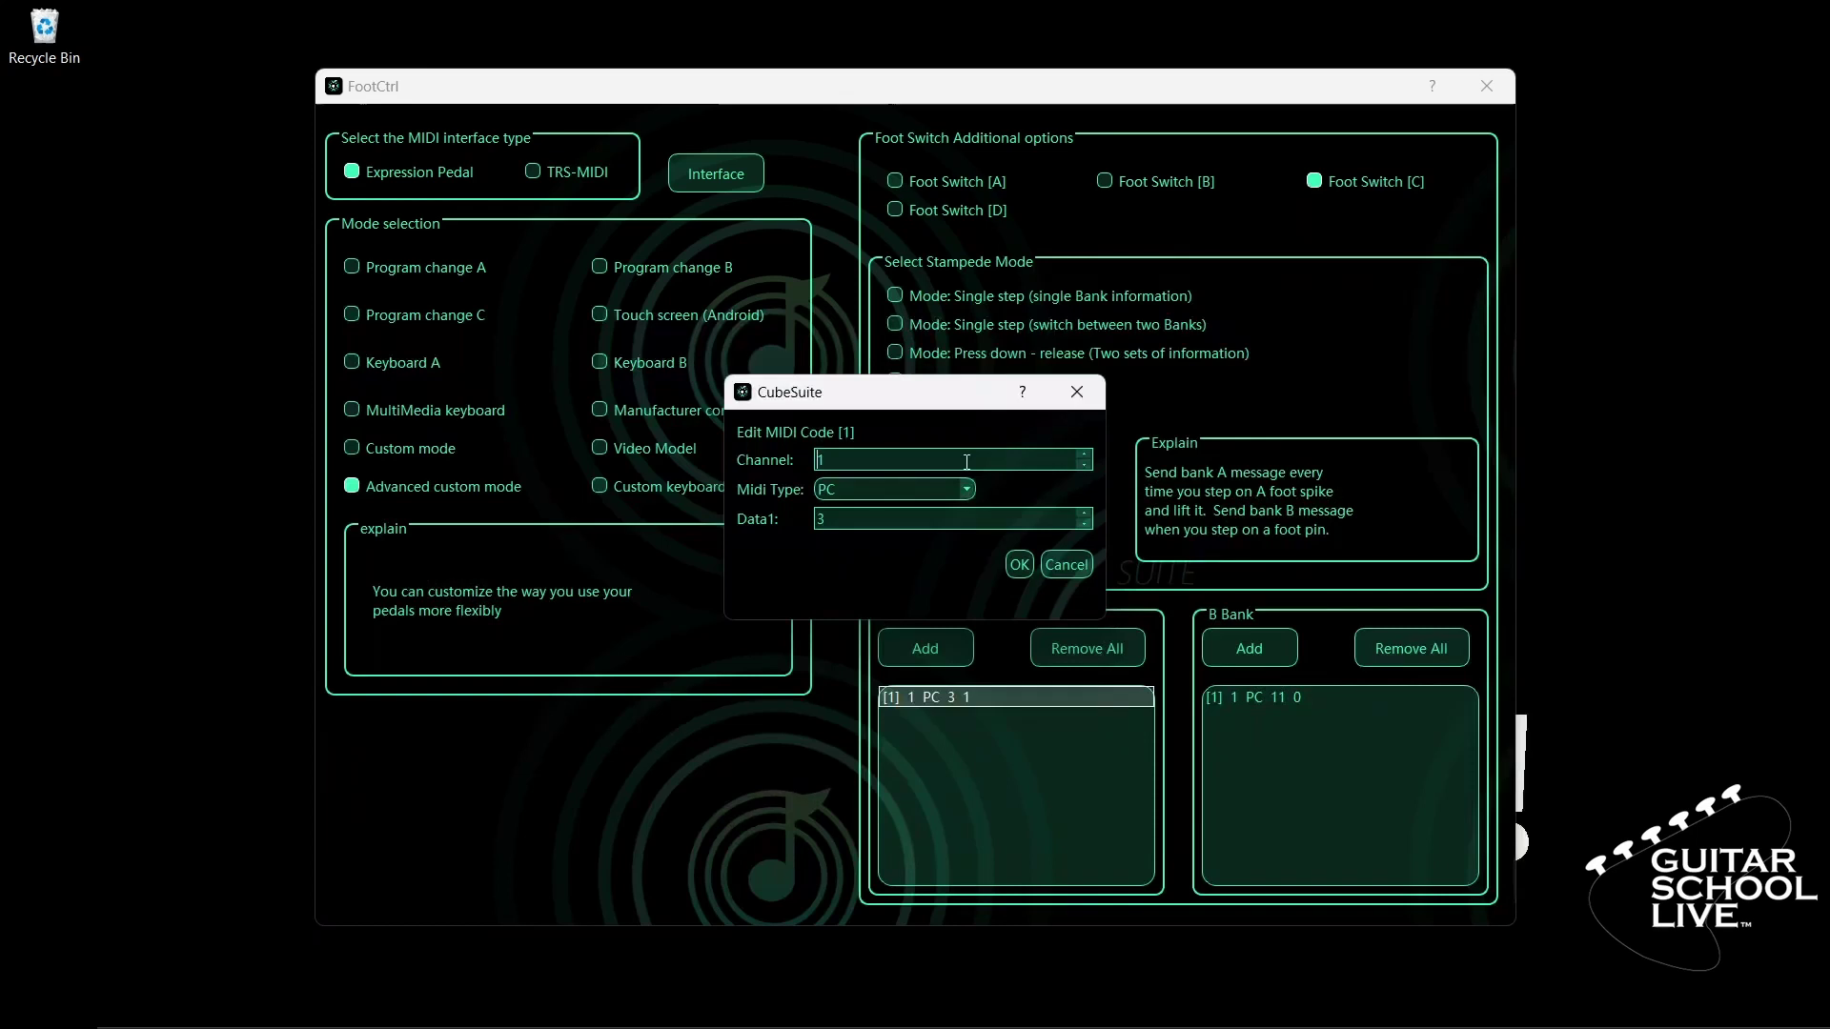
pyautogui.click(972, 491)
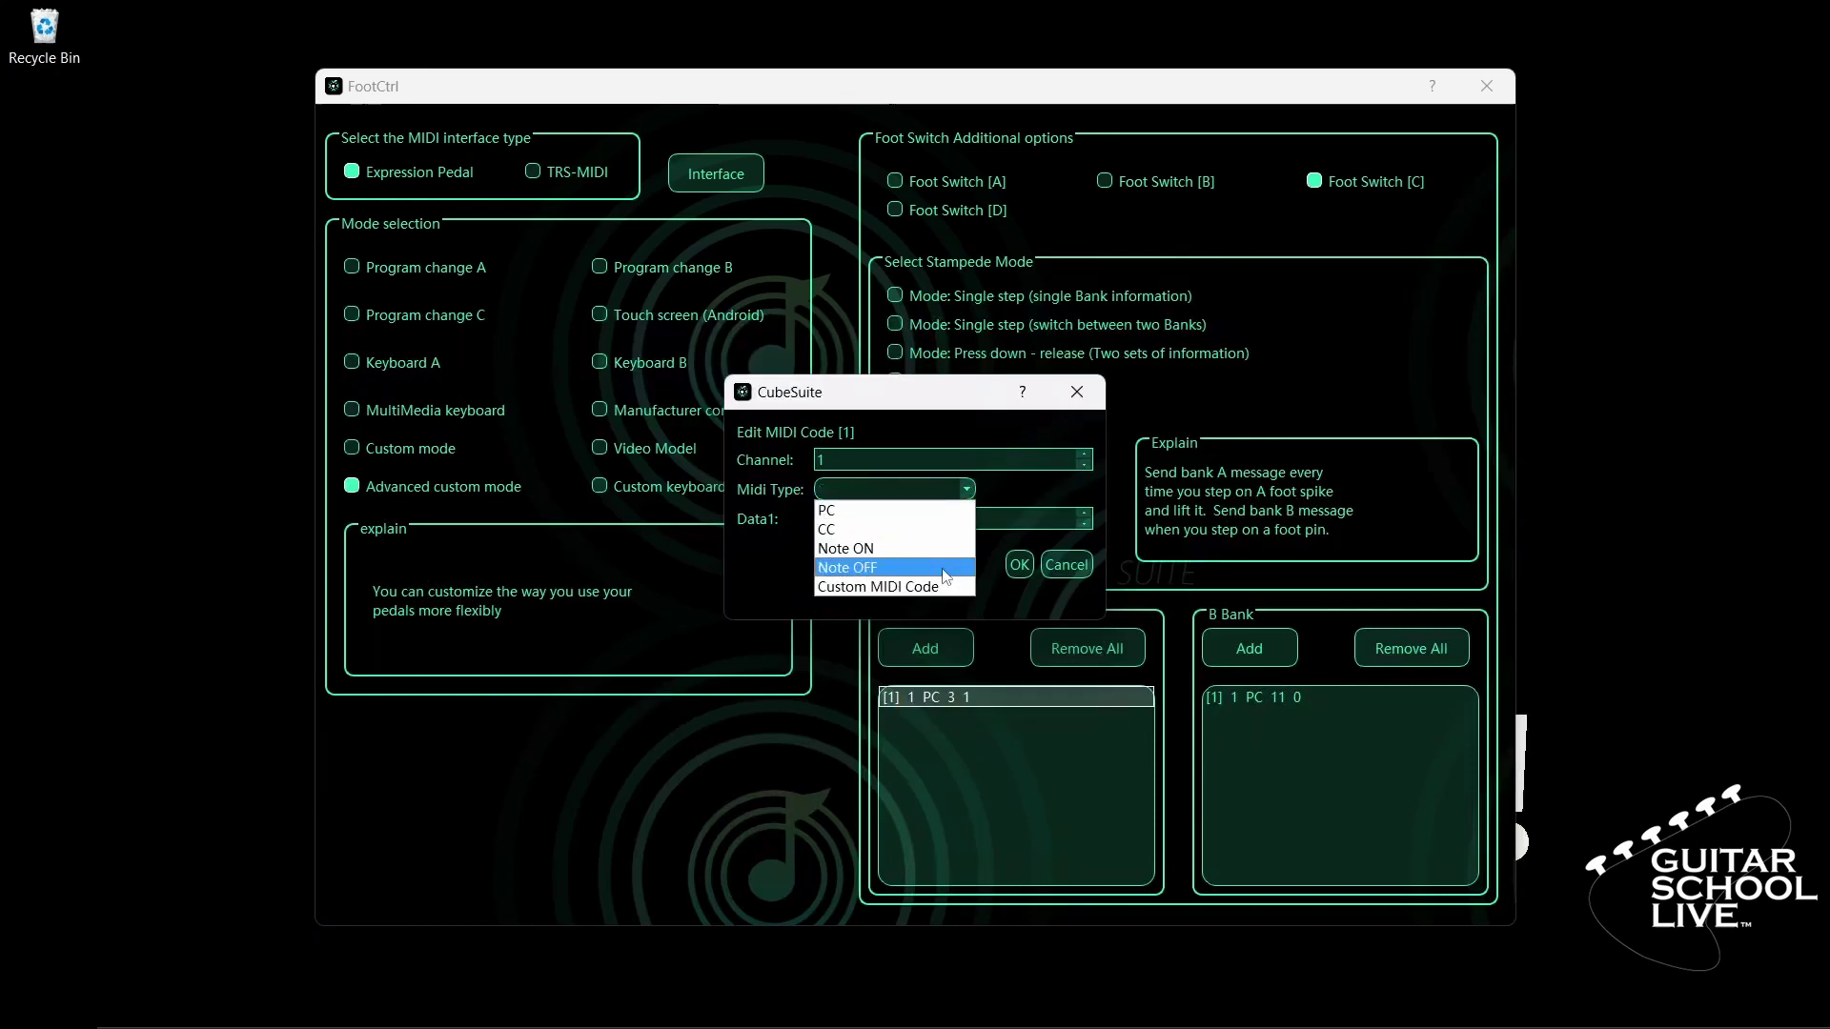
pyautogui.click(901, 587)
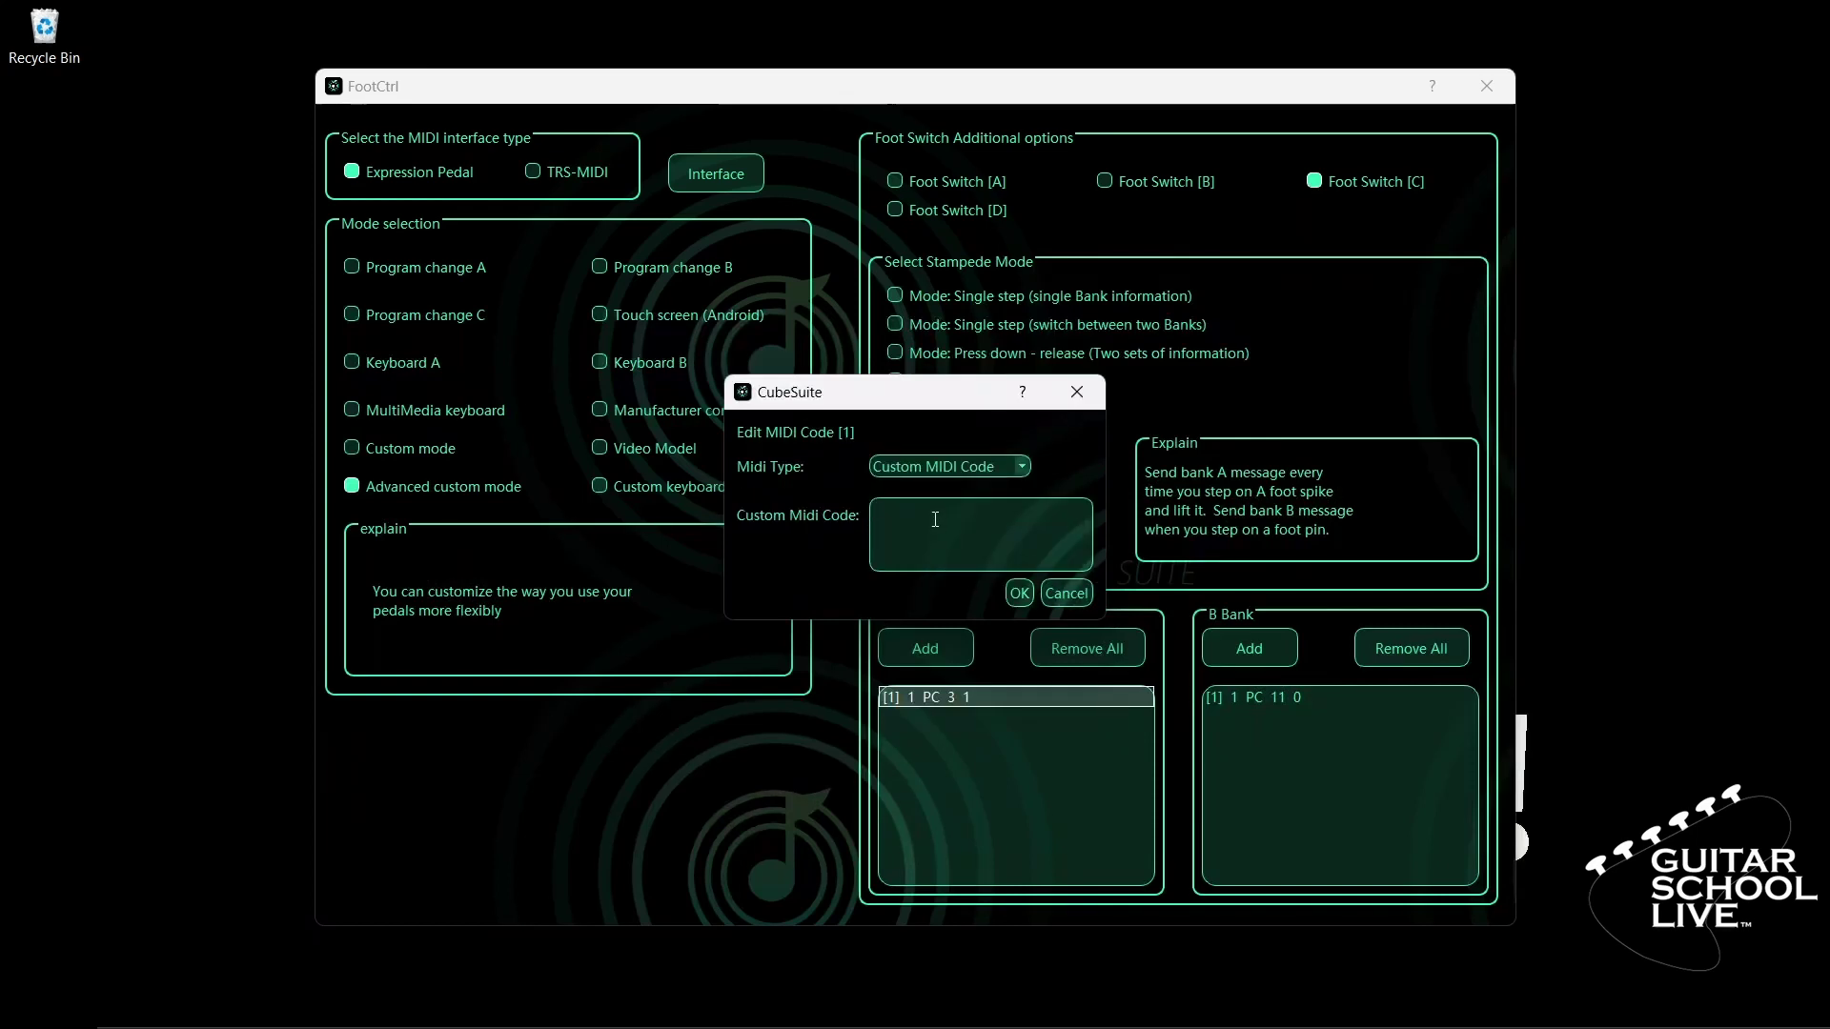
pyautogui.write('B00300B0037F')
pyautogui.click(1019, 594)
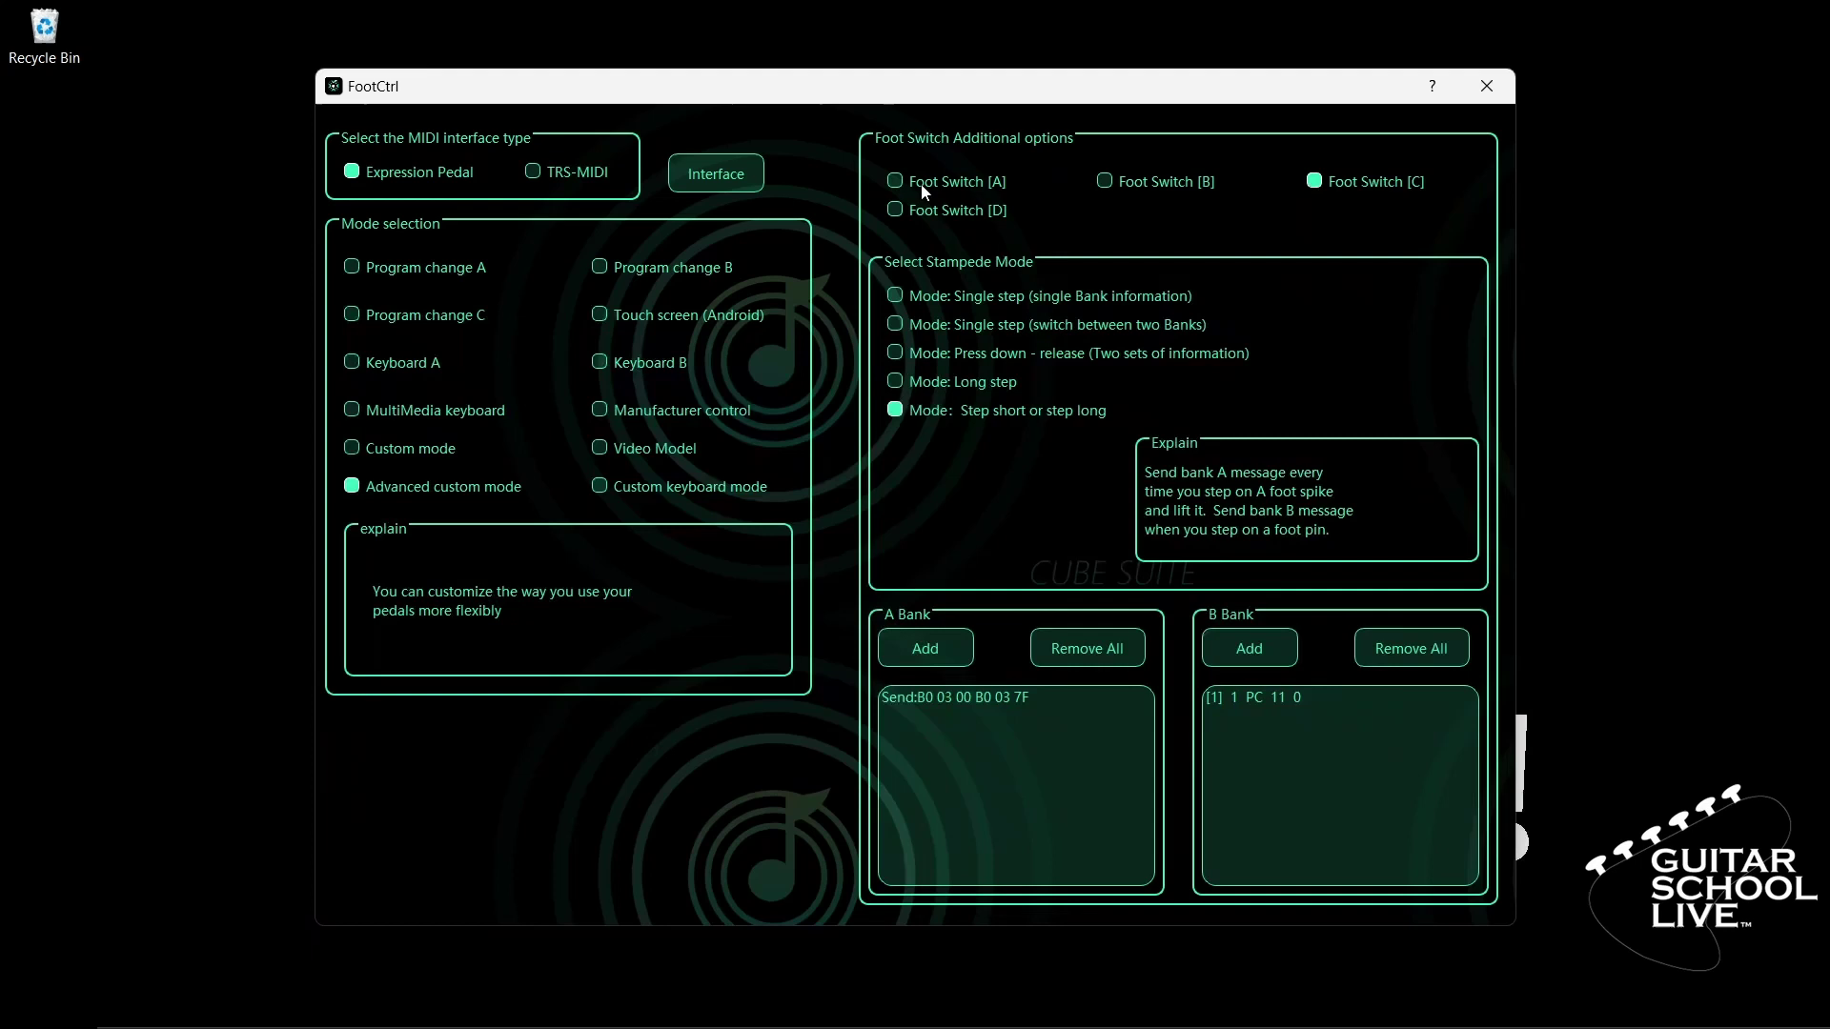
# - Set Foot Switch [D] to step short or step long with a B Bank program change 15
pyautogui.click(922, 211)
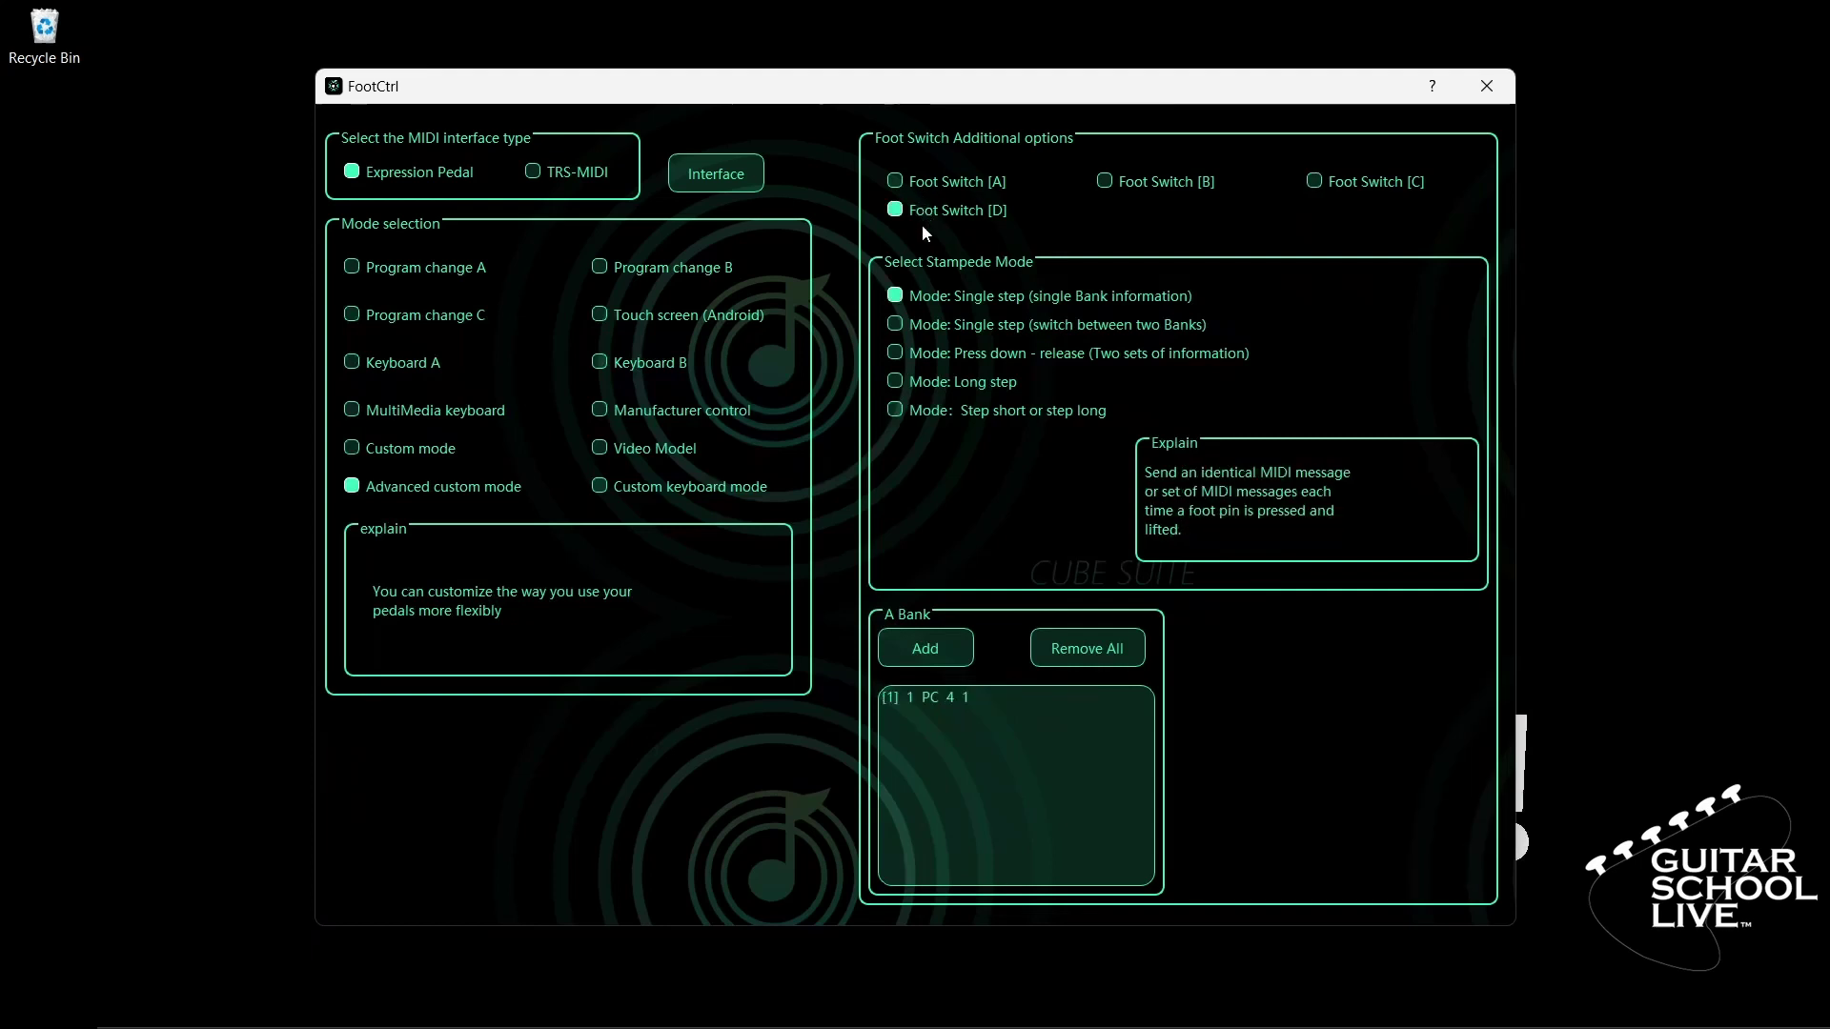
pyautogui.click(912, 413)
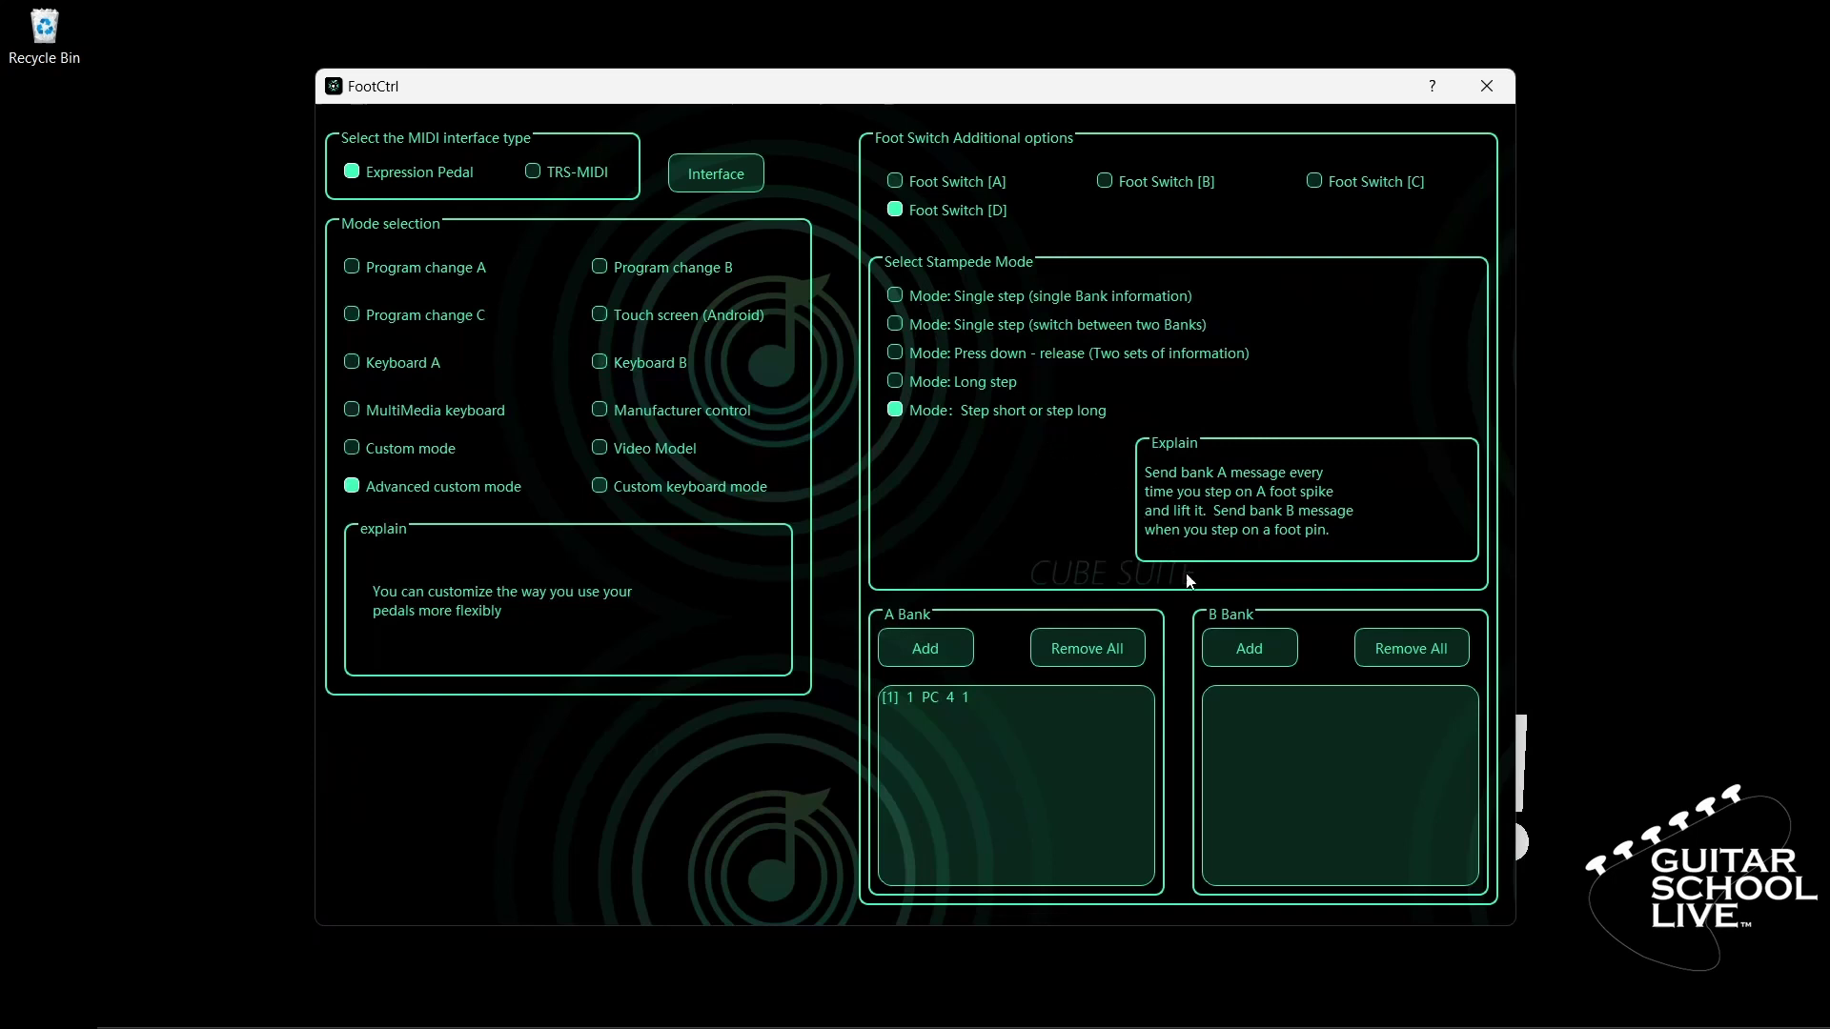
pyautogui.click(1230, 658)
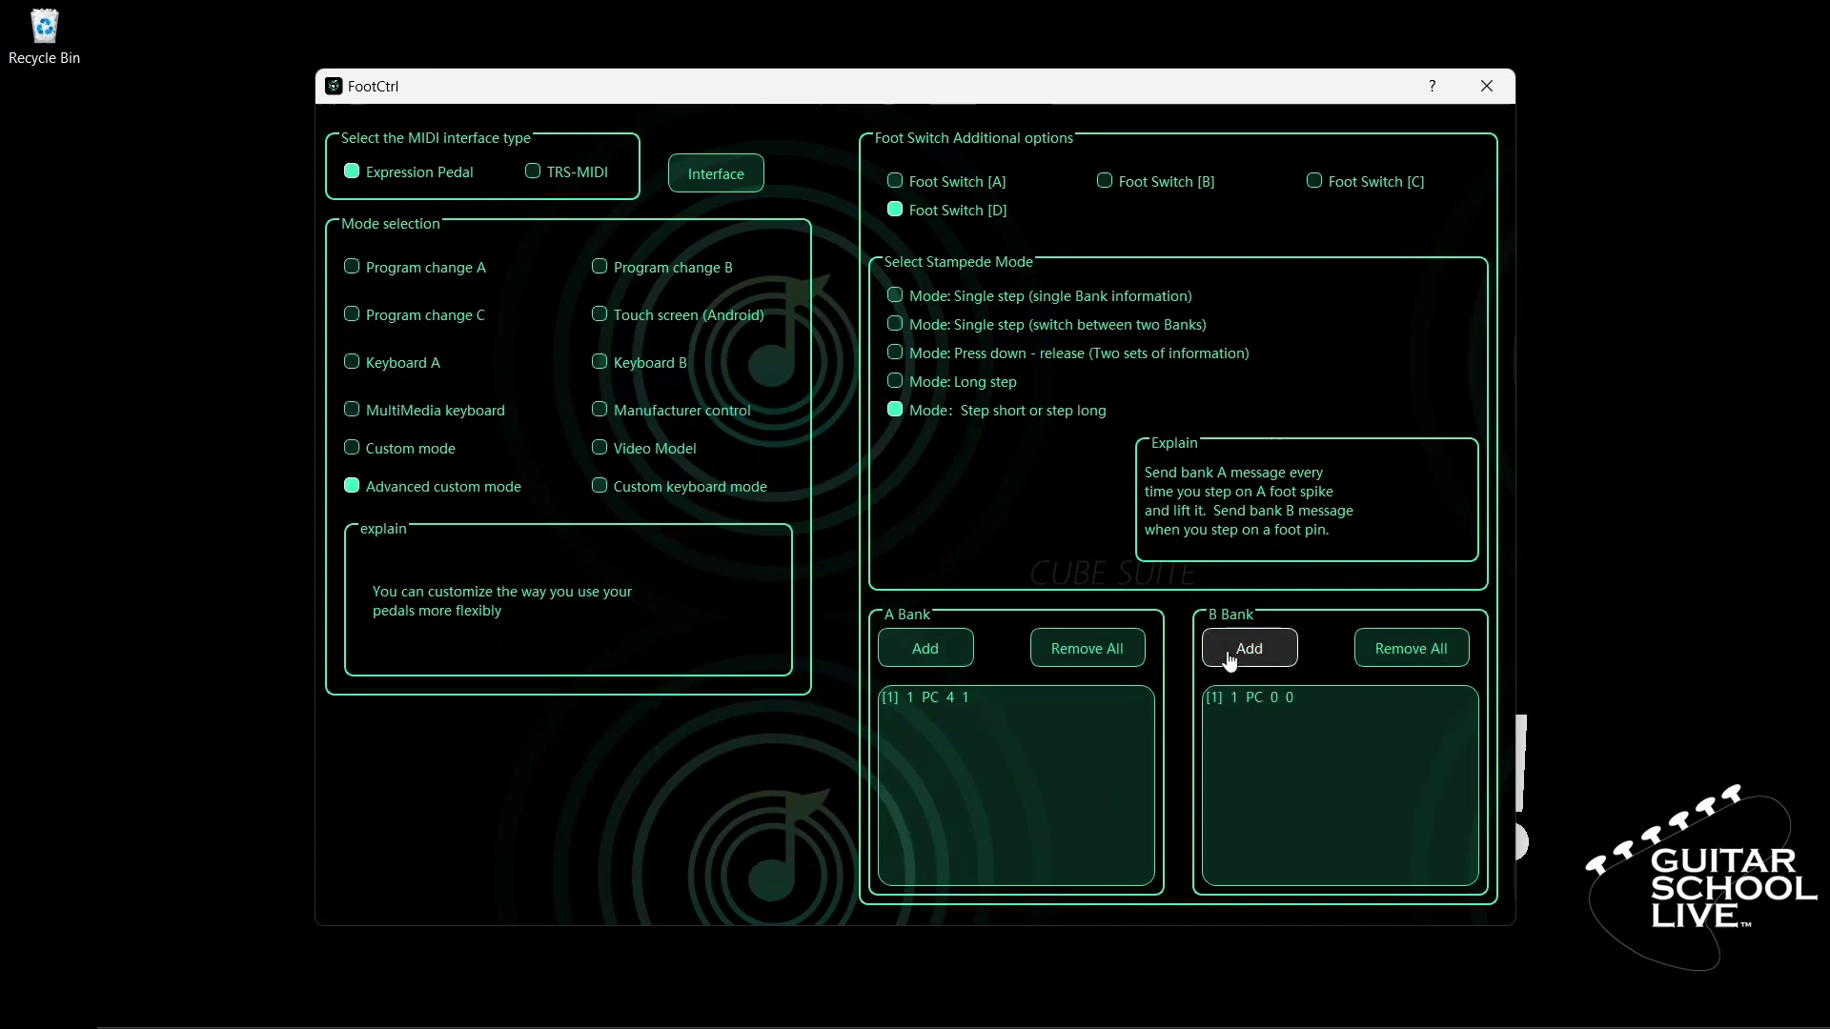
pyautogui.doubleClick(1243, 697)
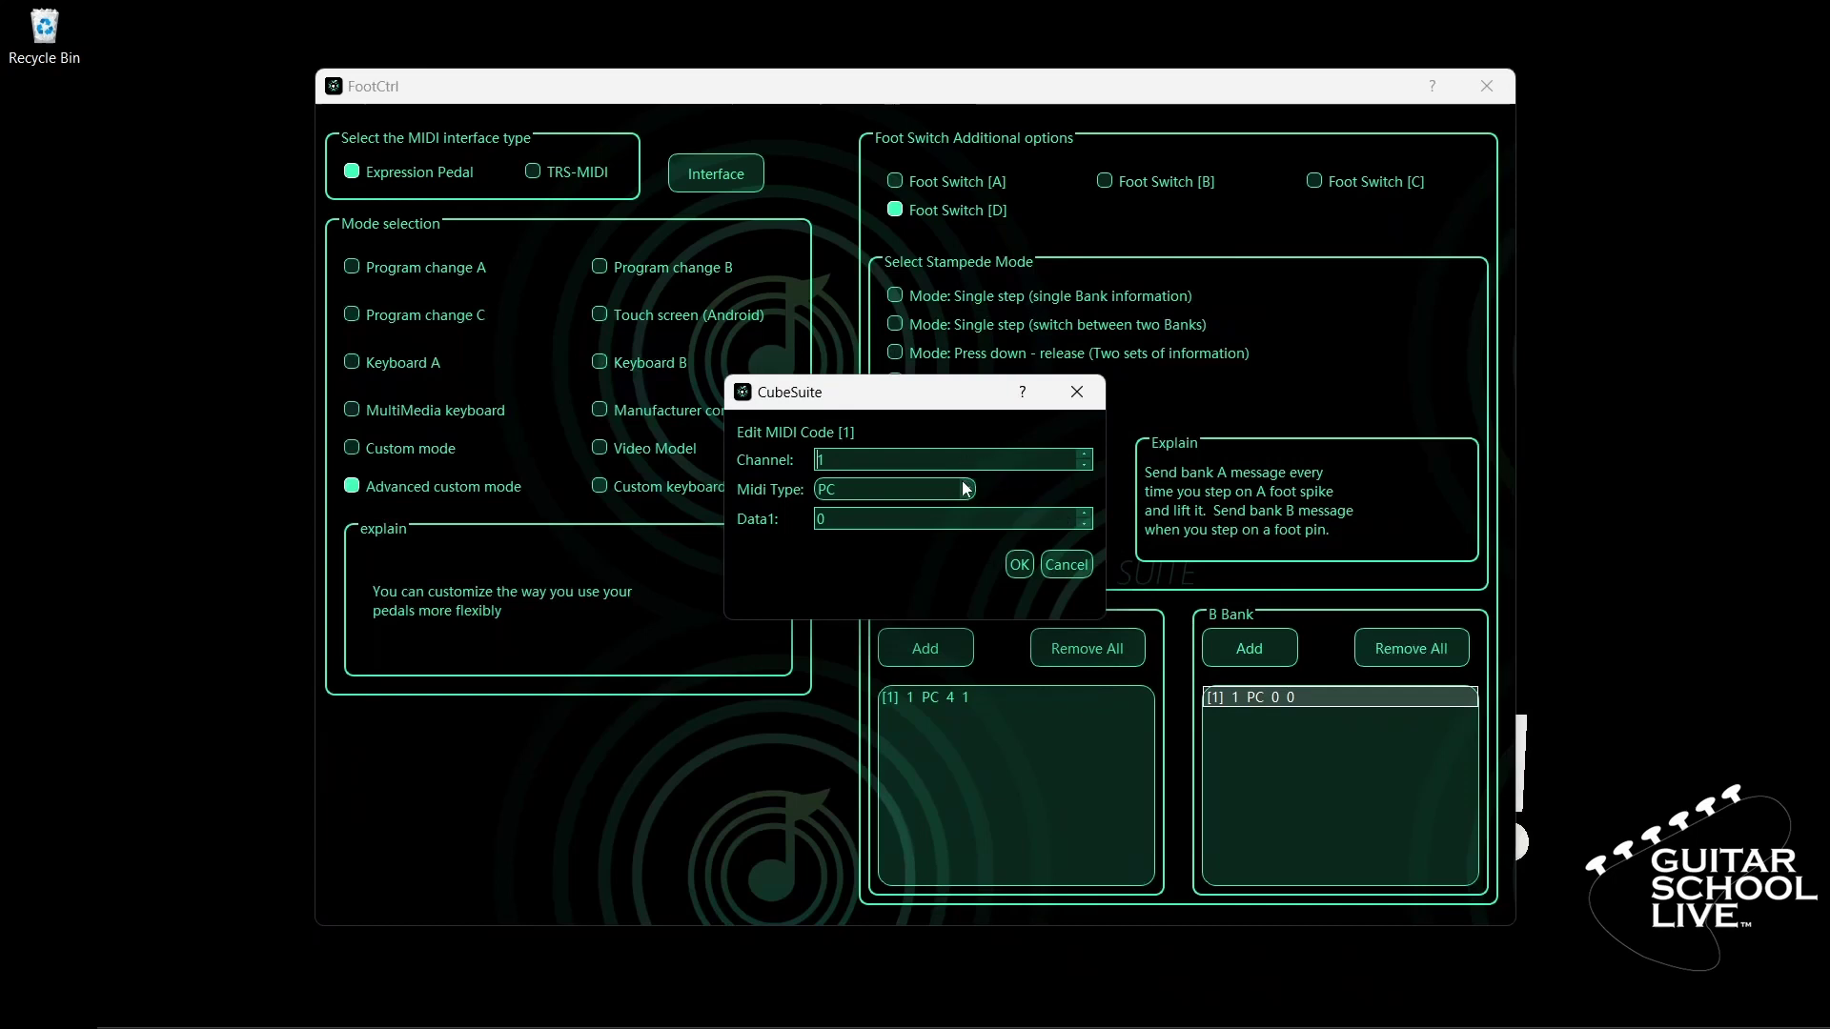
pyautogui.doubleClick(902, 519)
pyautogui.write('15')
pyautogui.click(1019, 566)
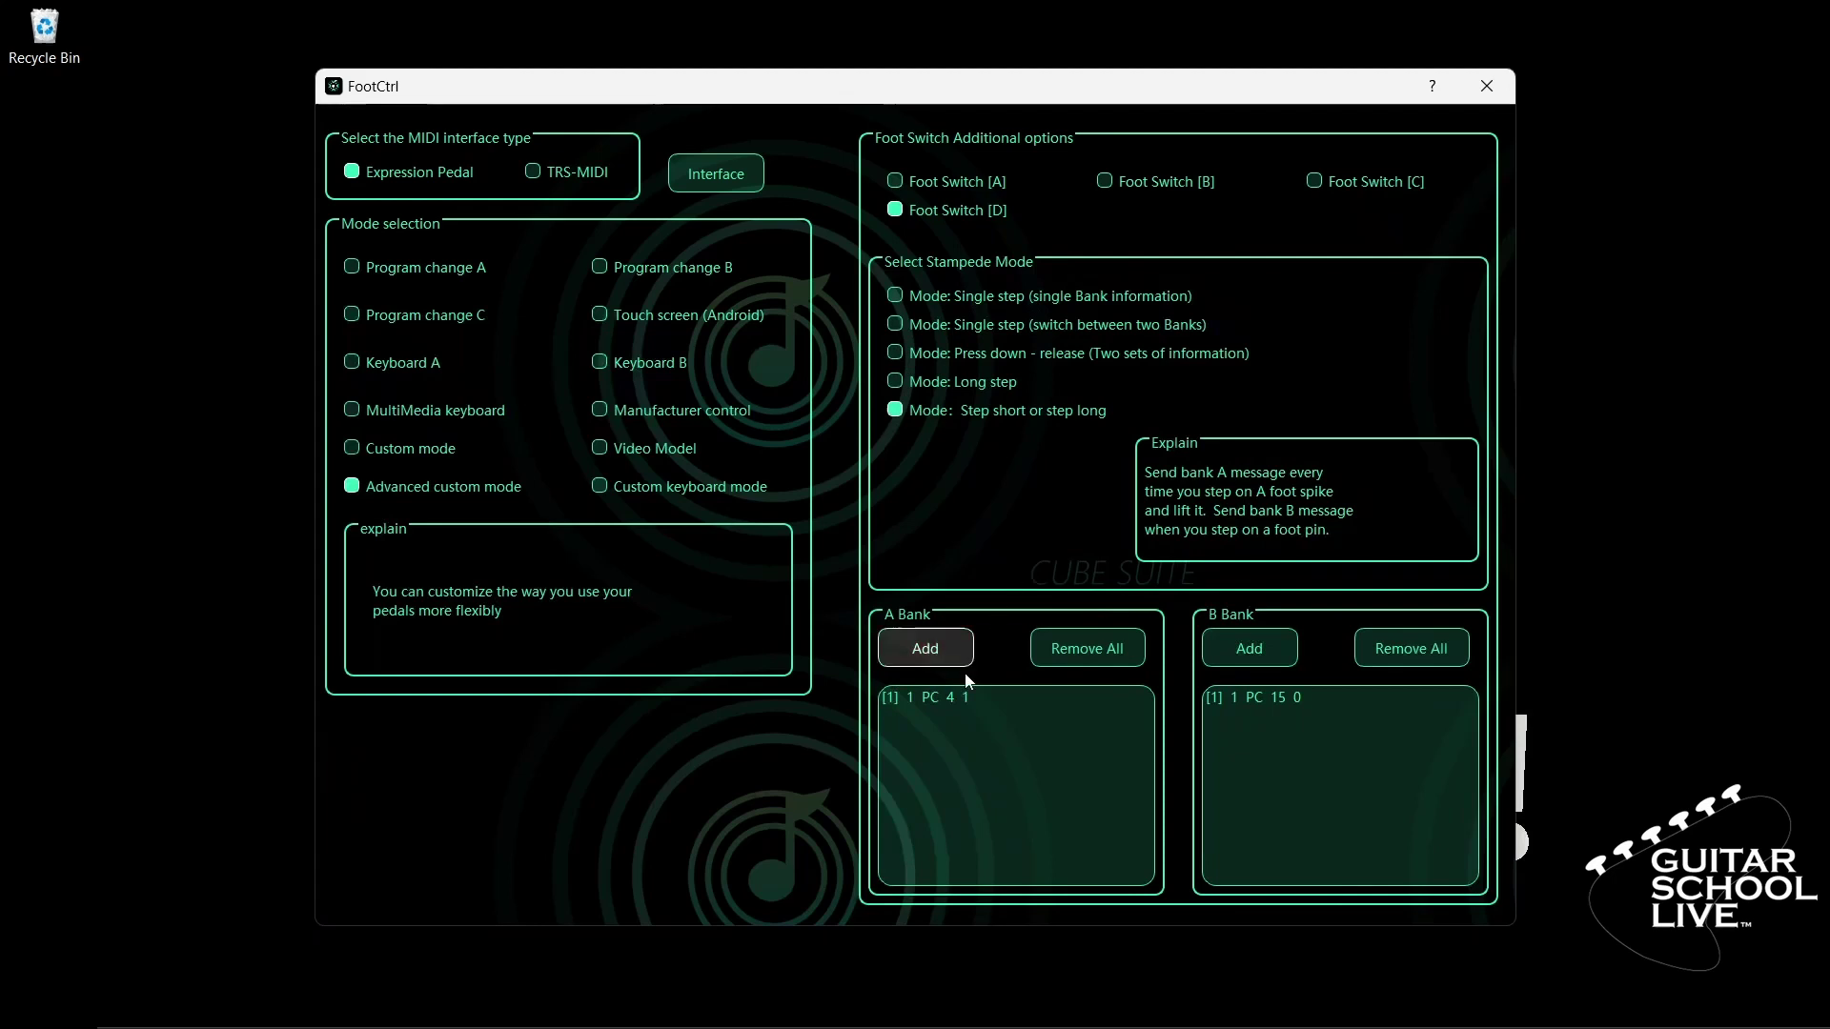
# - Change Foot Switch [D]'s A Bank message to Custom MIDI Code B00400B0047F
pyautogui.doubleClick(963, 698)
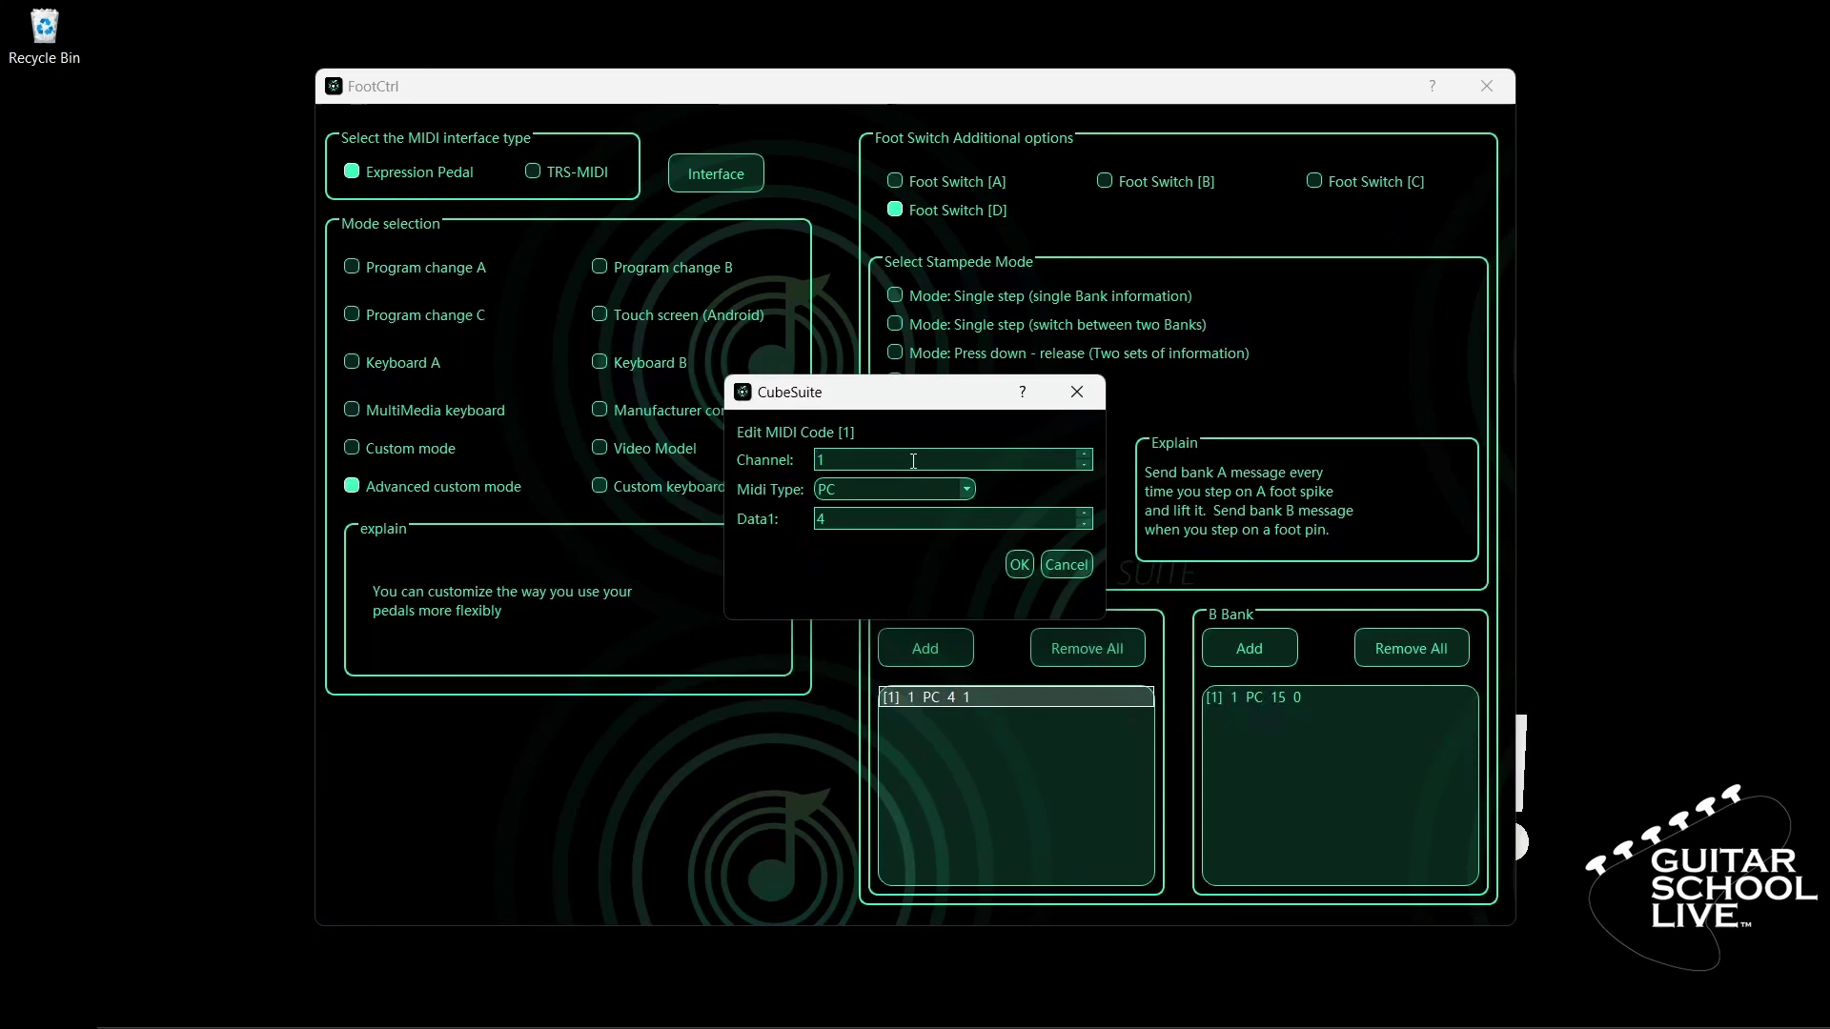
pyautogui.click(966, 490)
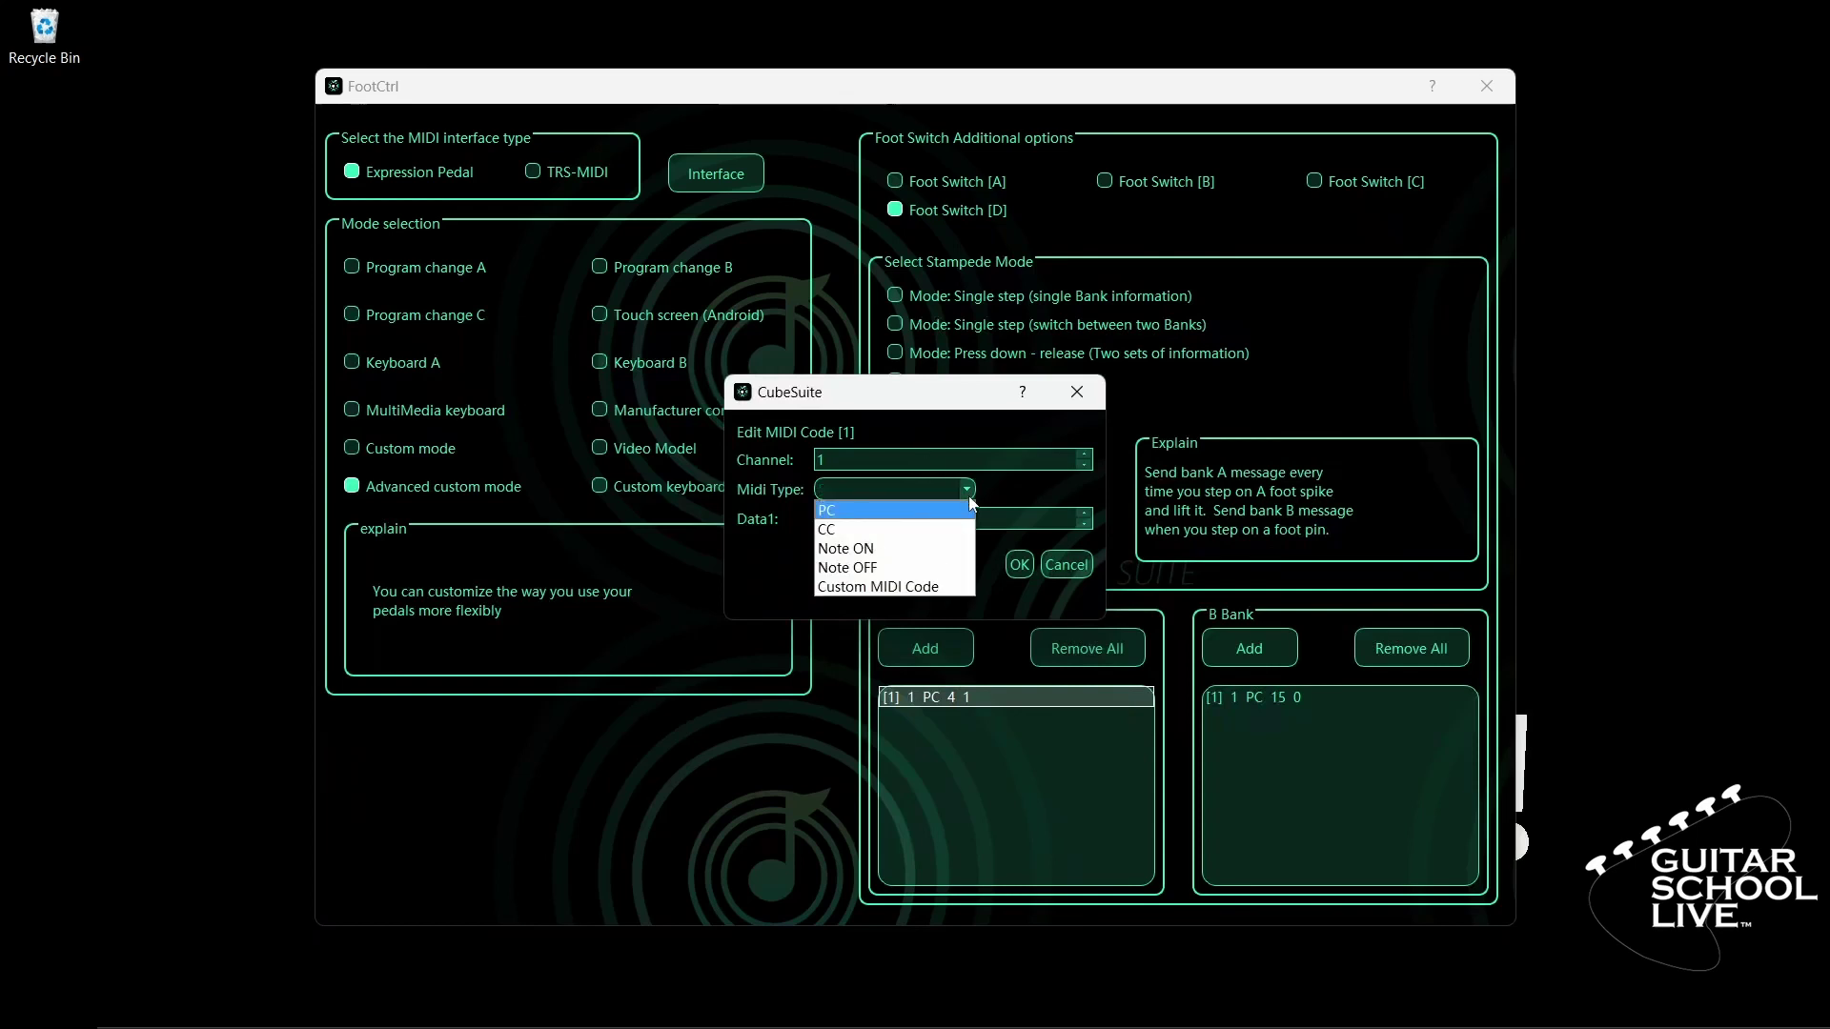
pyautogui.click(933, 585)
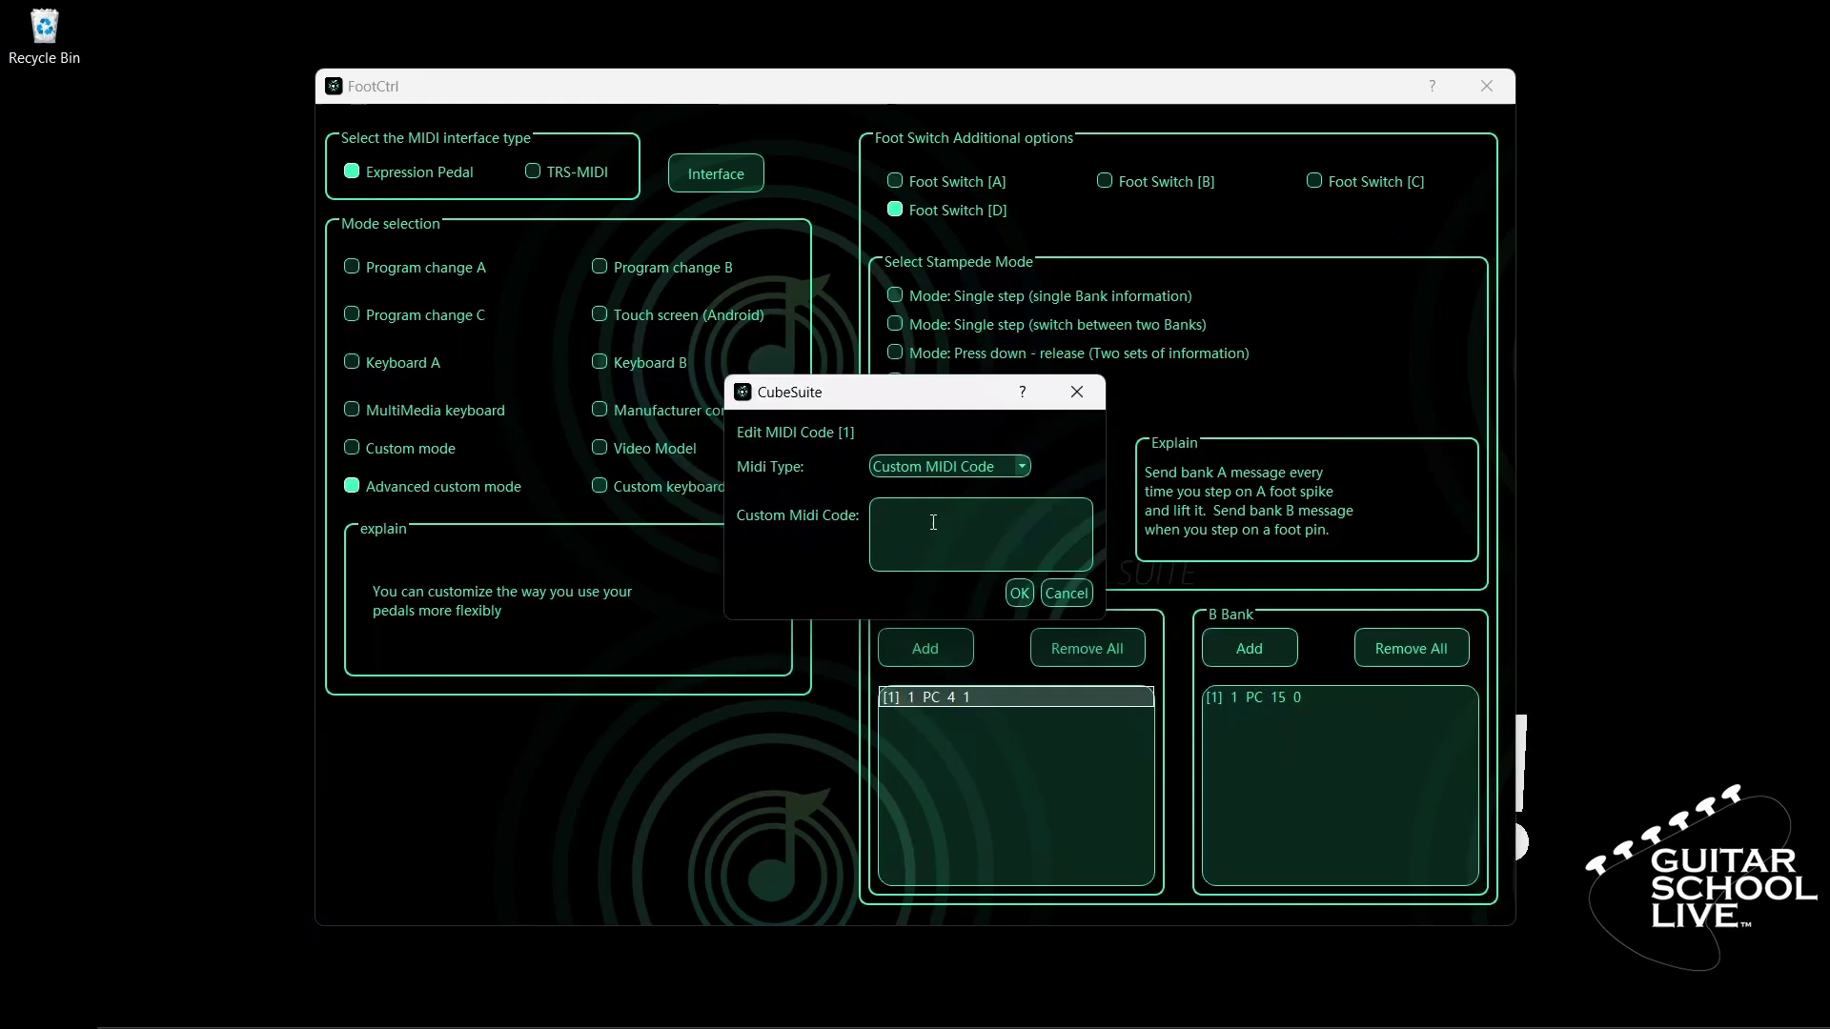
pyautogui.write('B00400B0047F')
pyautogui.click(1018, 593)
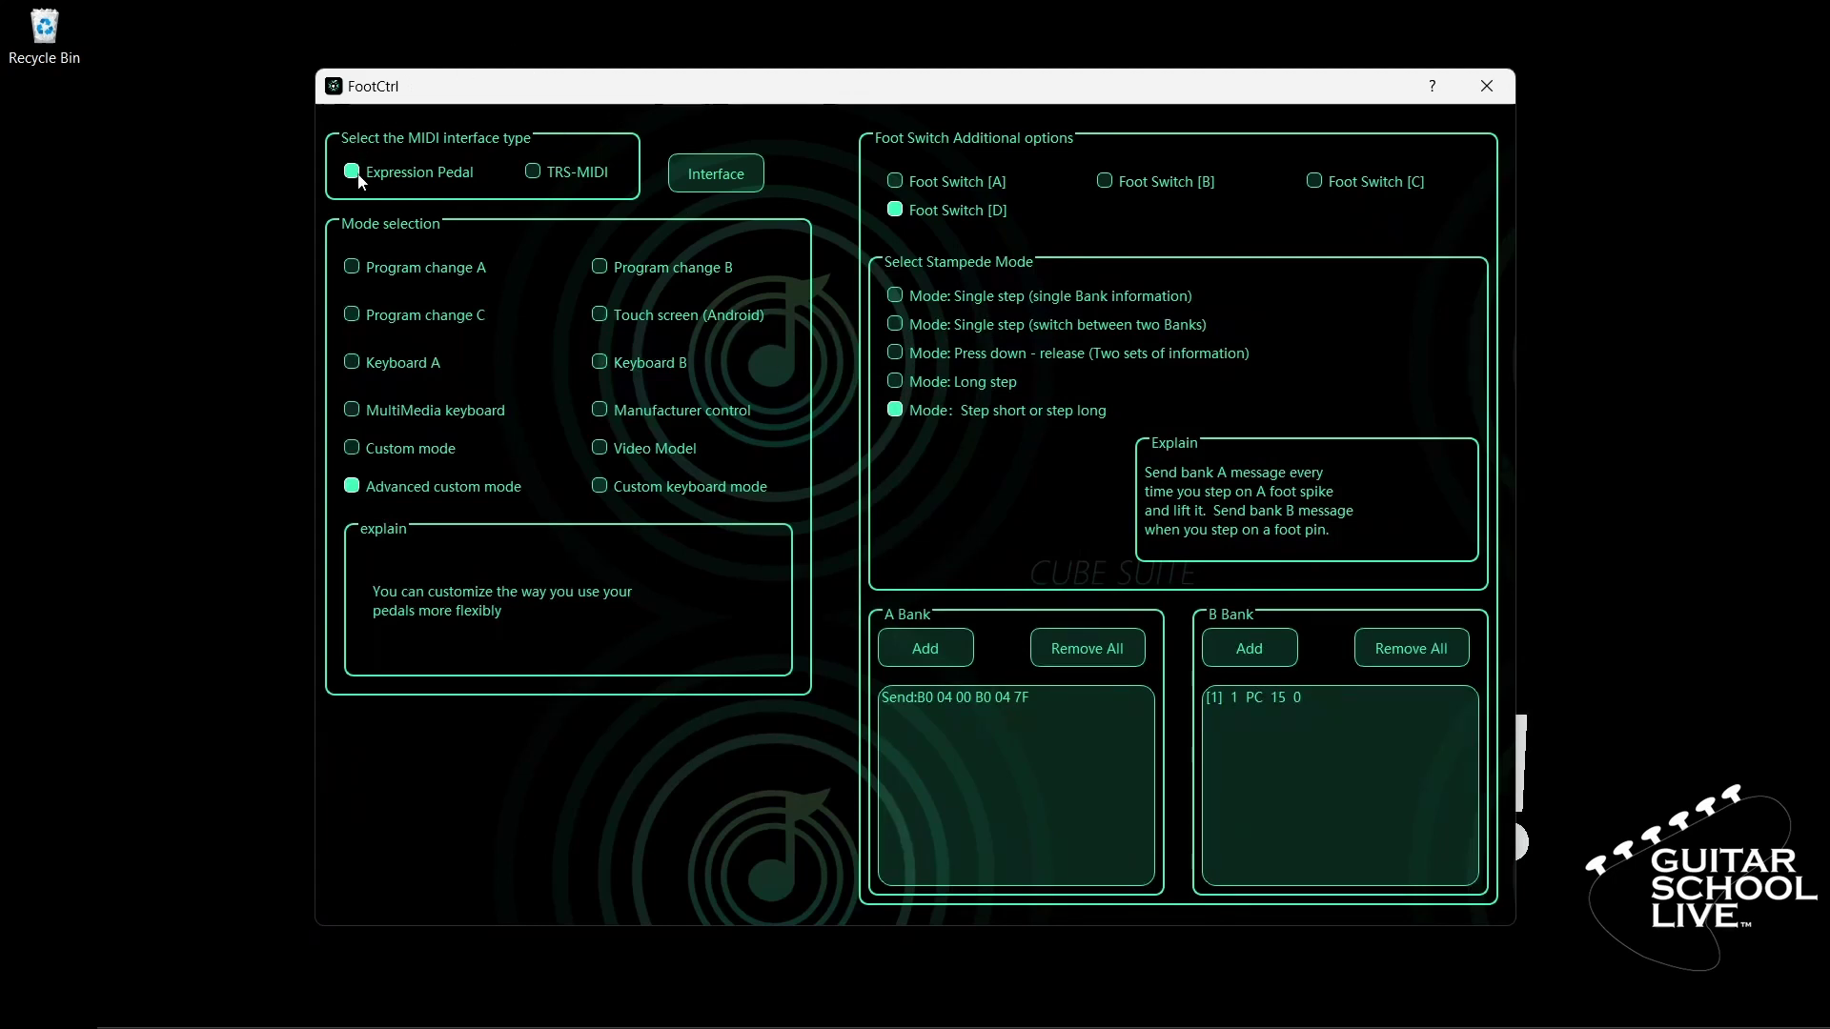
# - Edit the Interface expression pedal message to Data 11 and Loosen Value 127
pyautogui.click(722, 180)
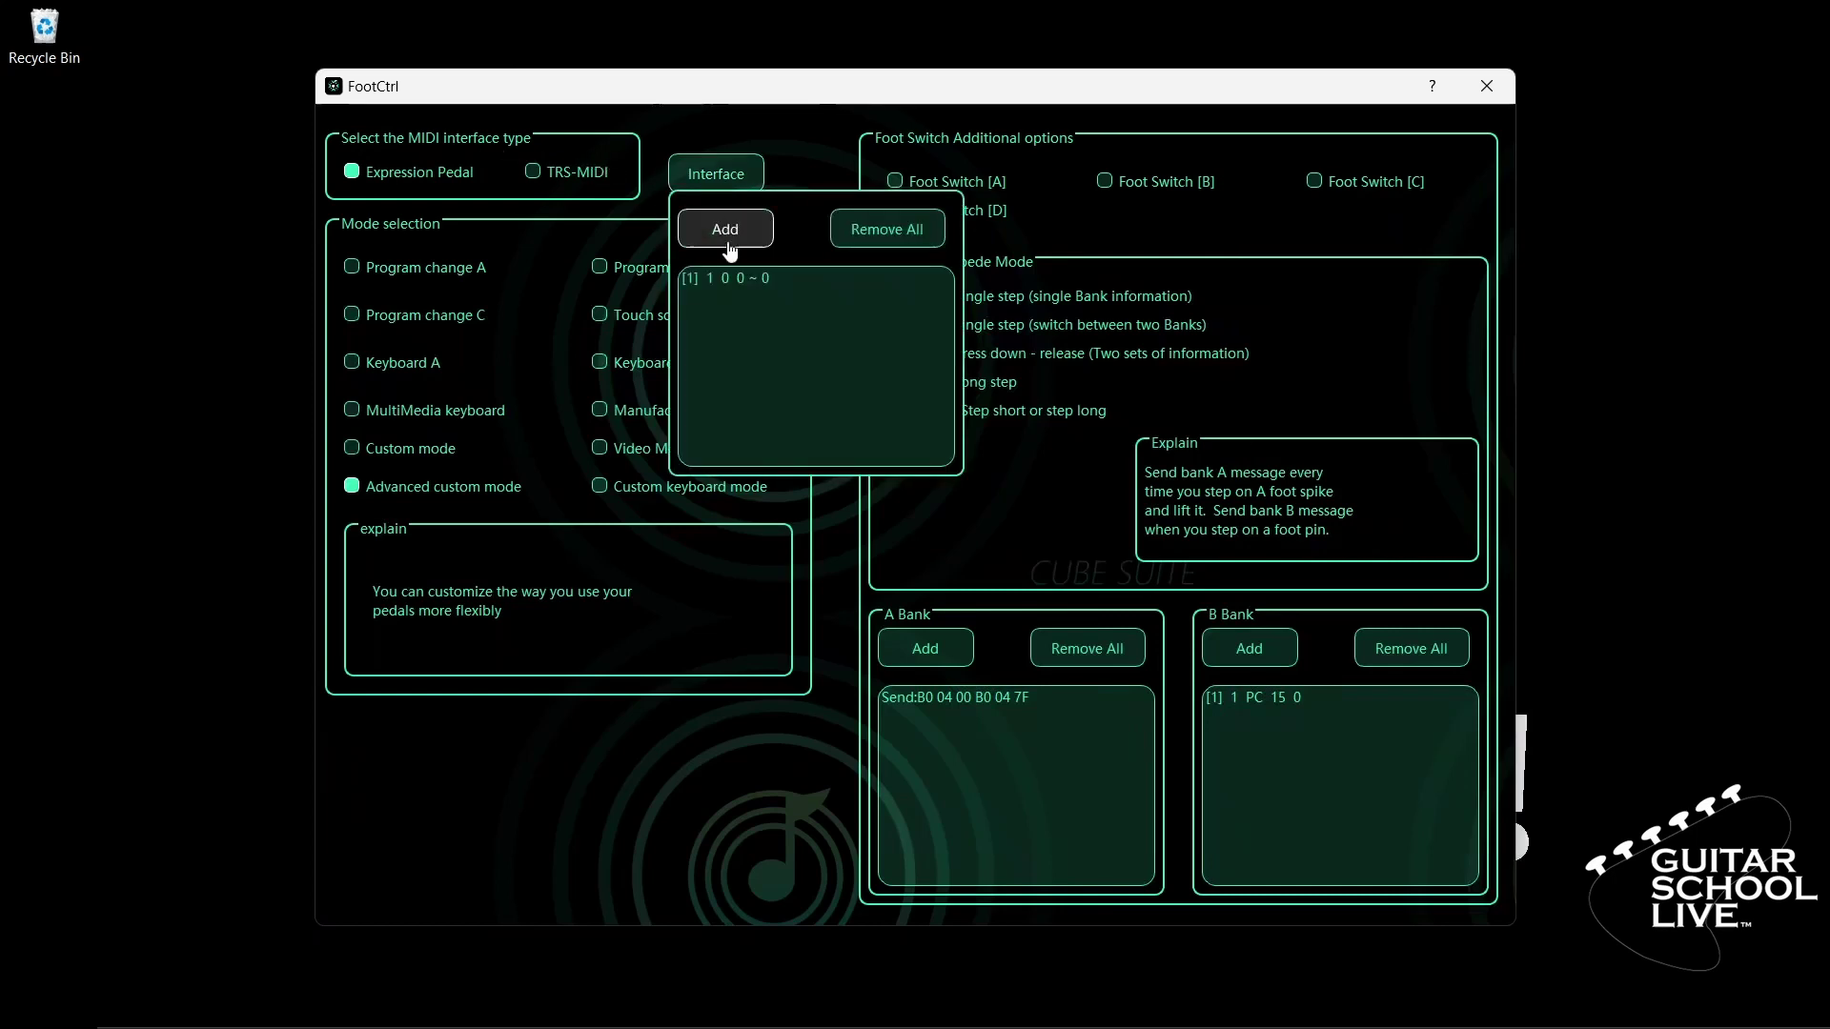
pyautogui.click(732, 286)
pyautogui.doubleClick(732, 277)
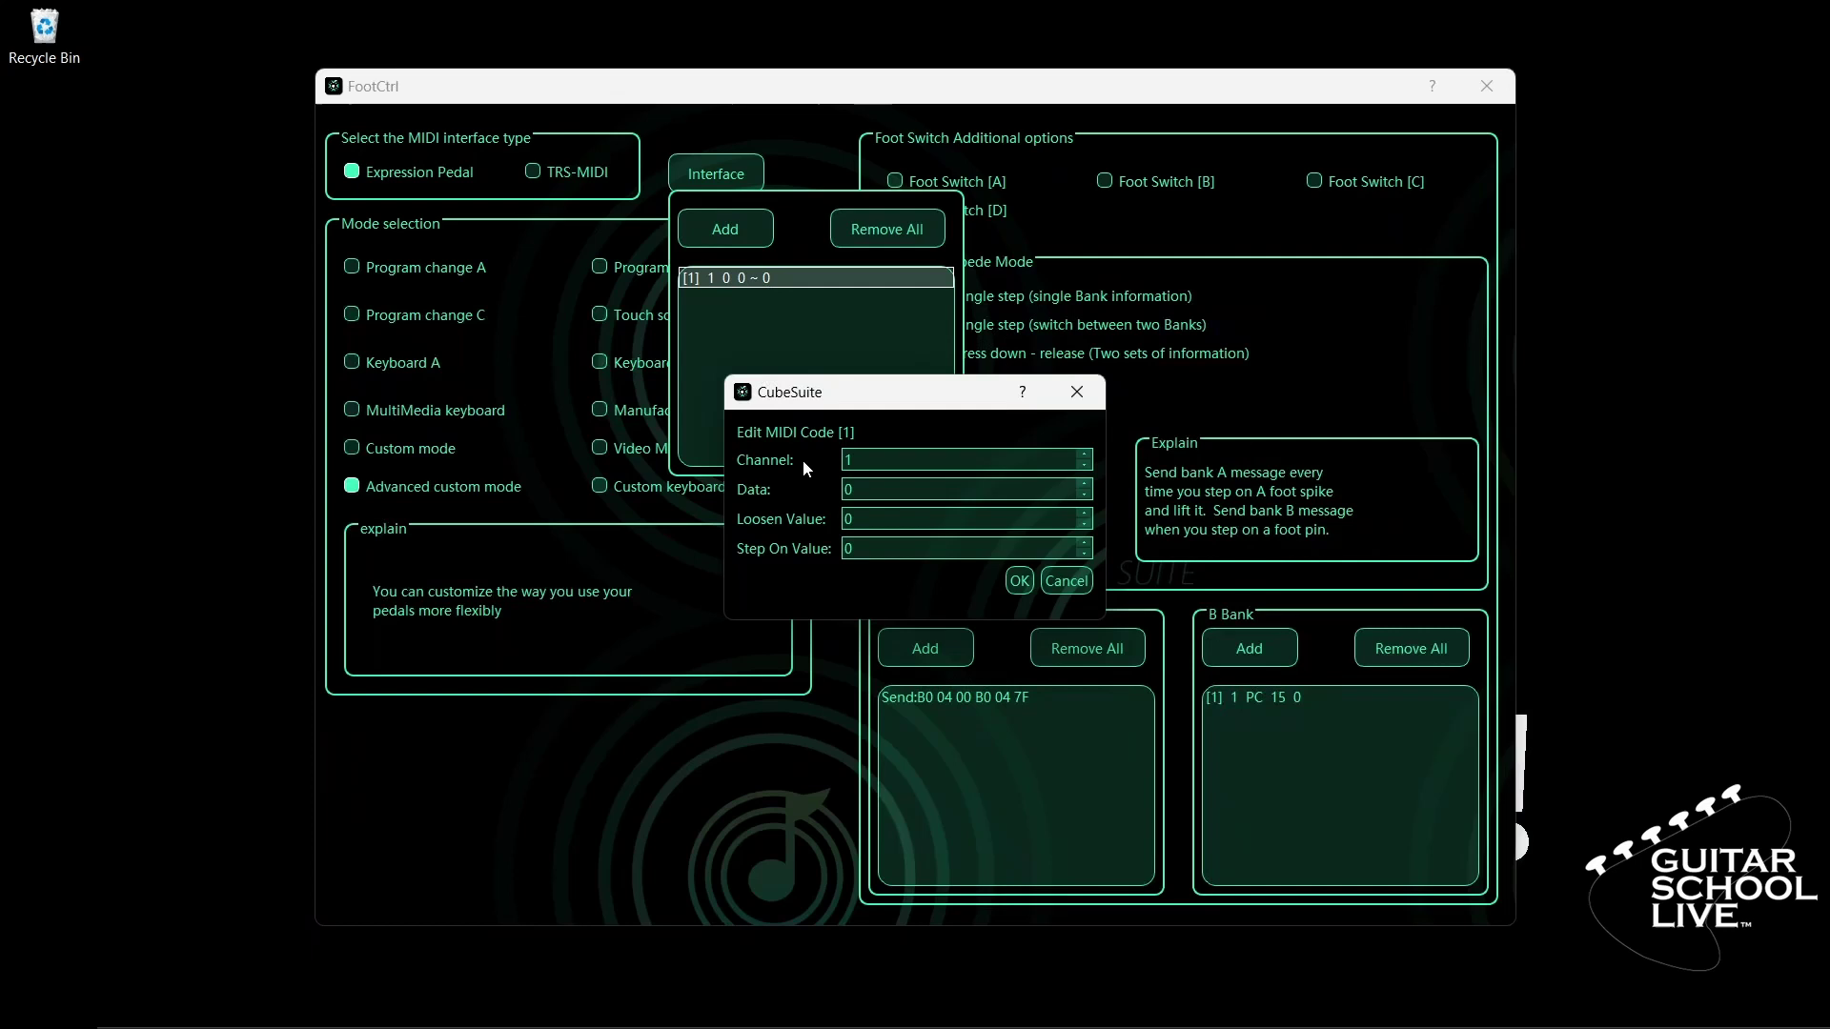
pyautogui.doubleClick(857, 488)
pyautogui.write('11')
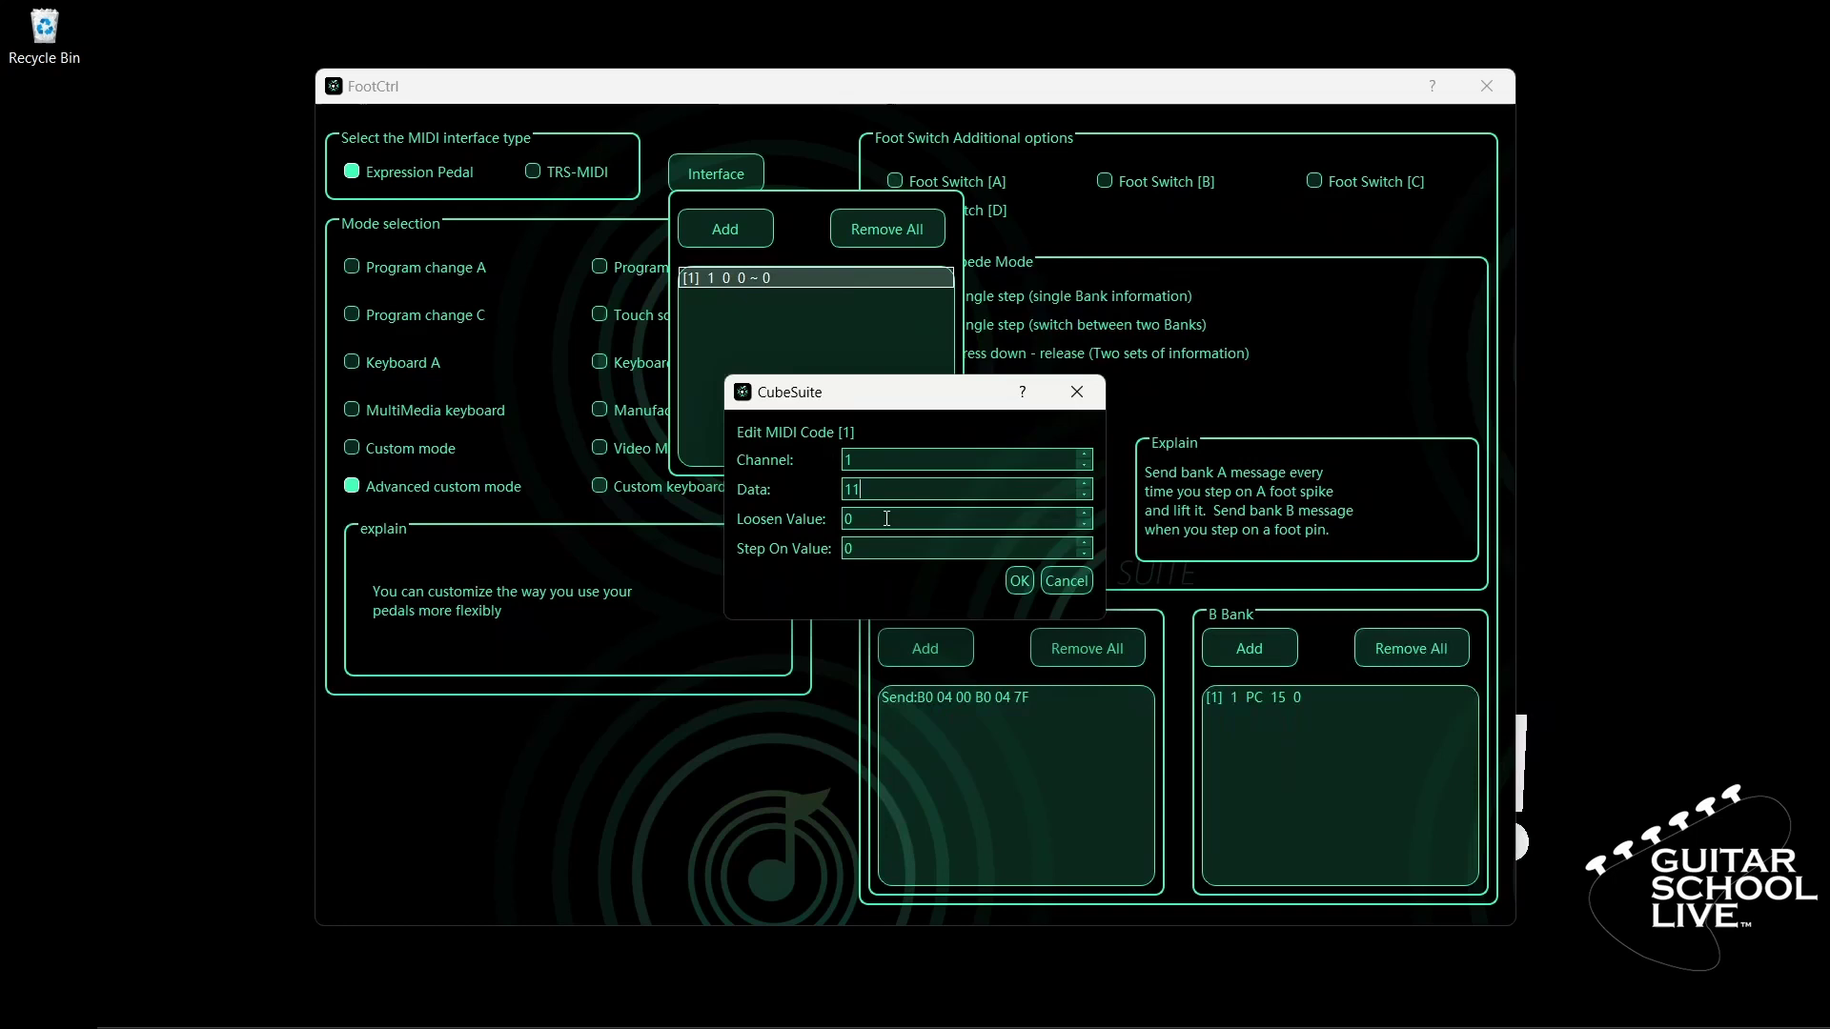
pyautogui.doubleClick(843, 530)
pyautogui.write('127')
pyautogui.click(1019, 581)
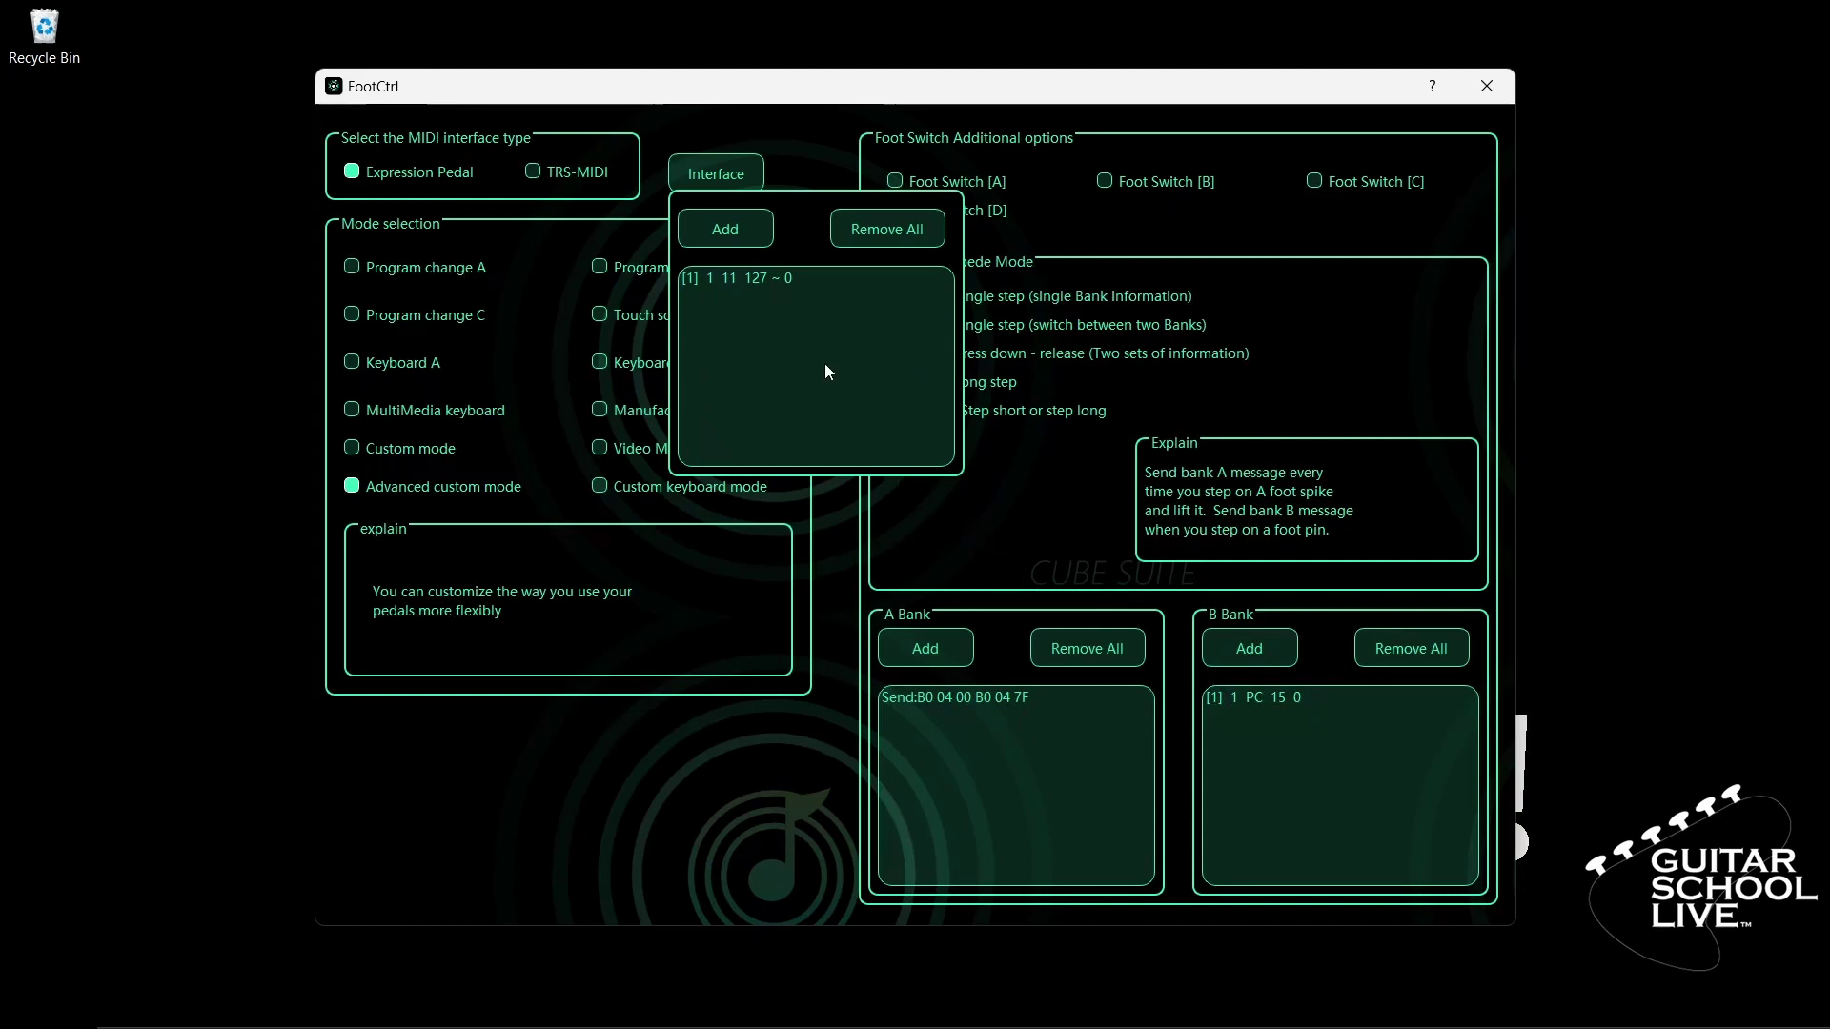
pyautogui.click(721, 175)
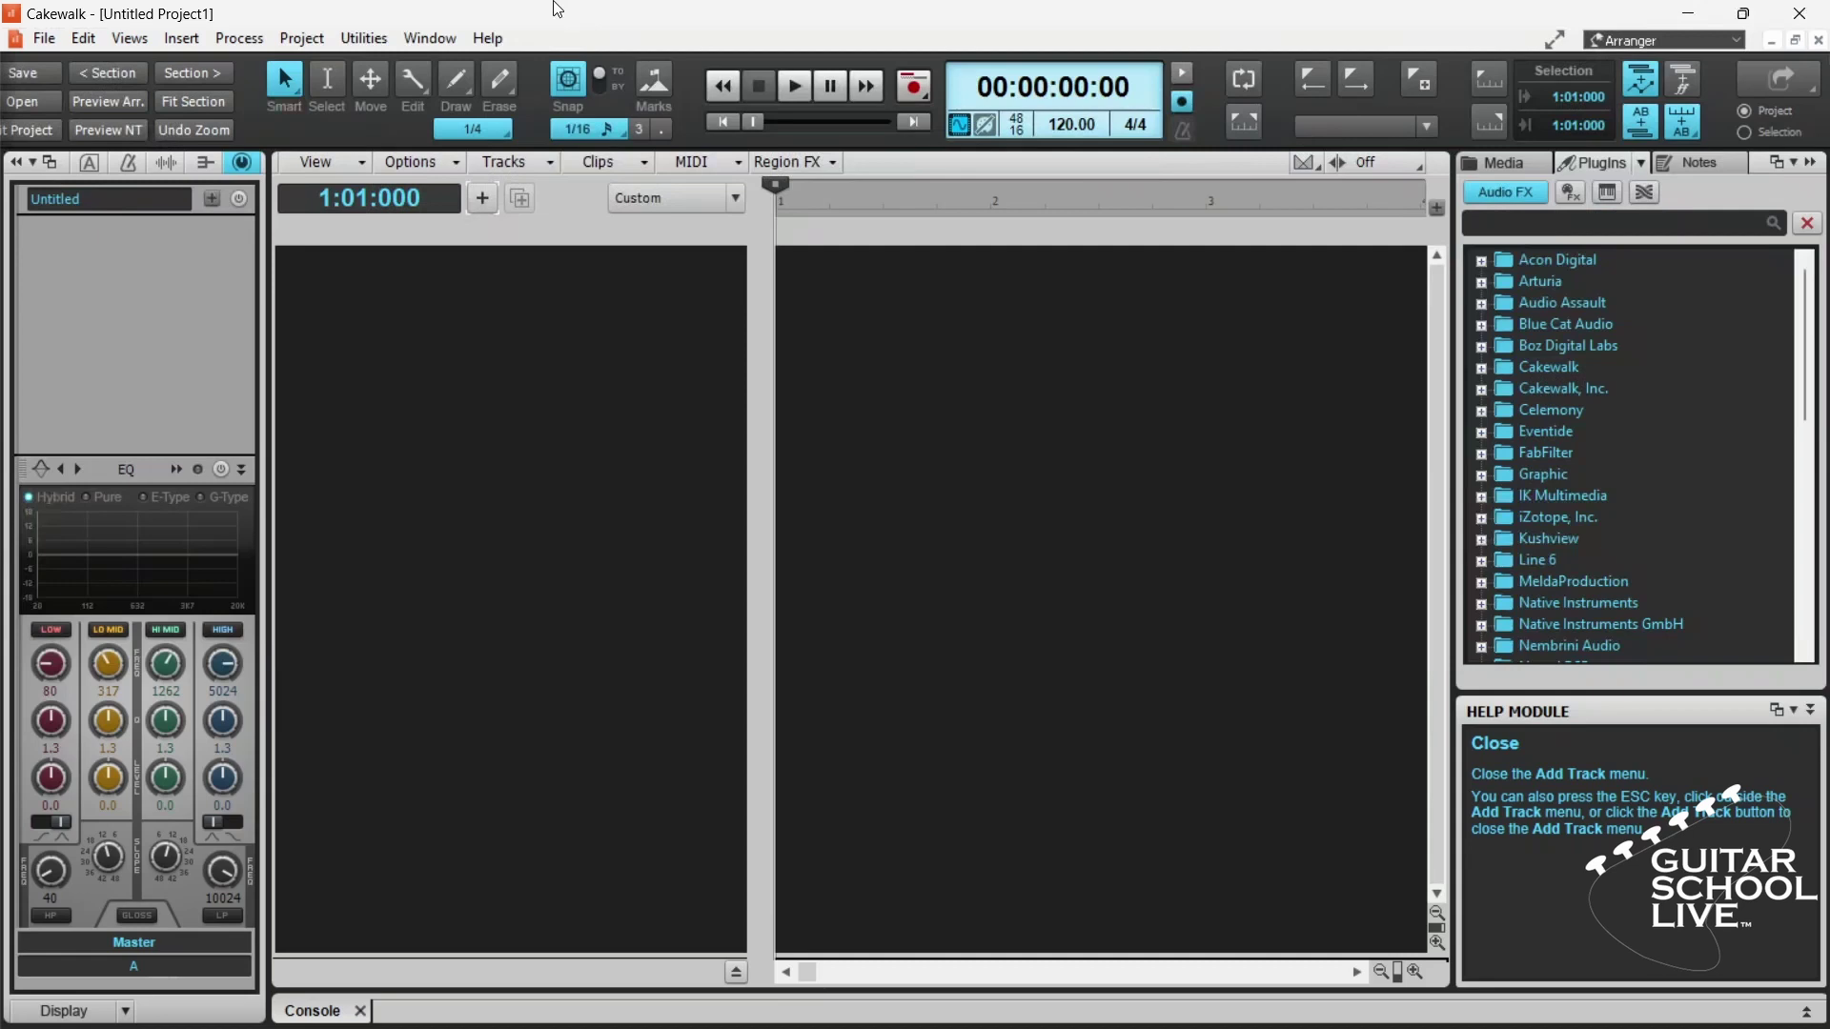
# - Enable USB-Midi as both MIDI input and output in Cakewalk Preferences and apply
pyautogui.click(83, 39)
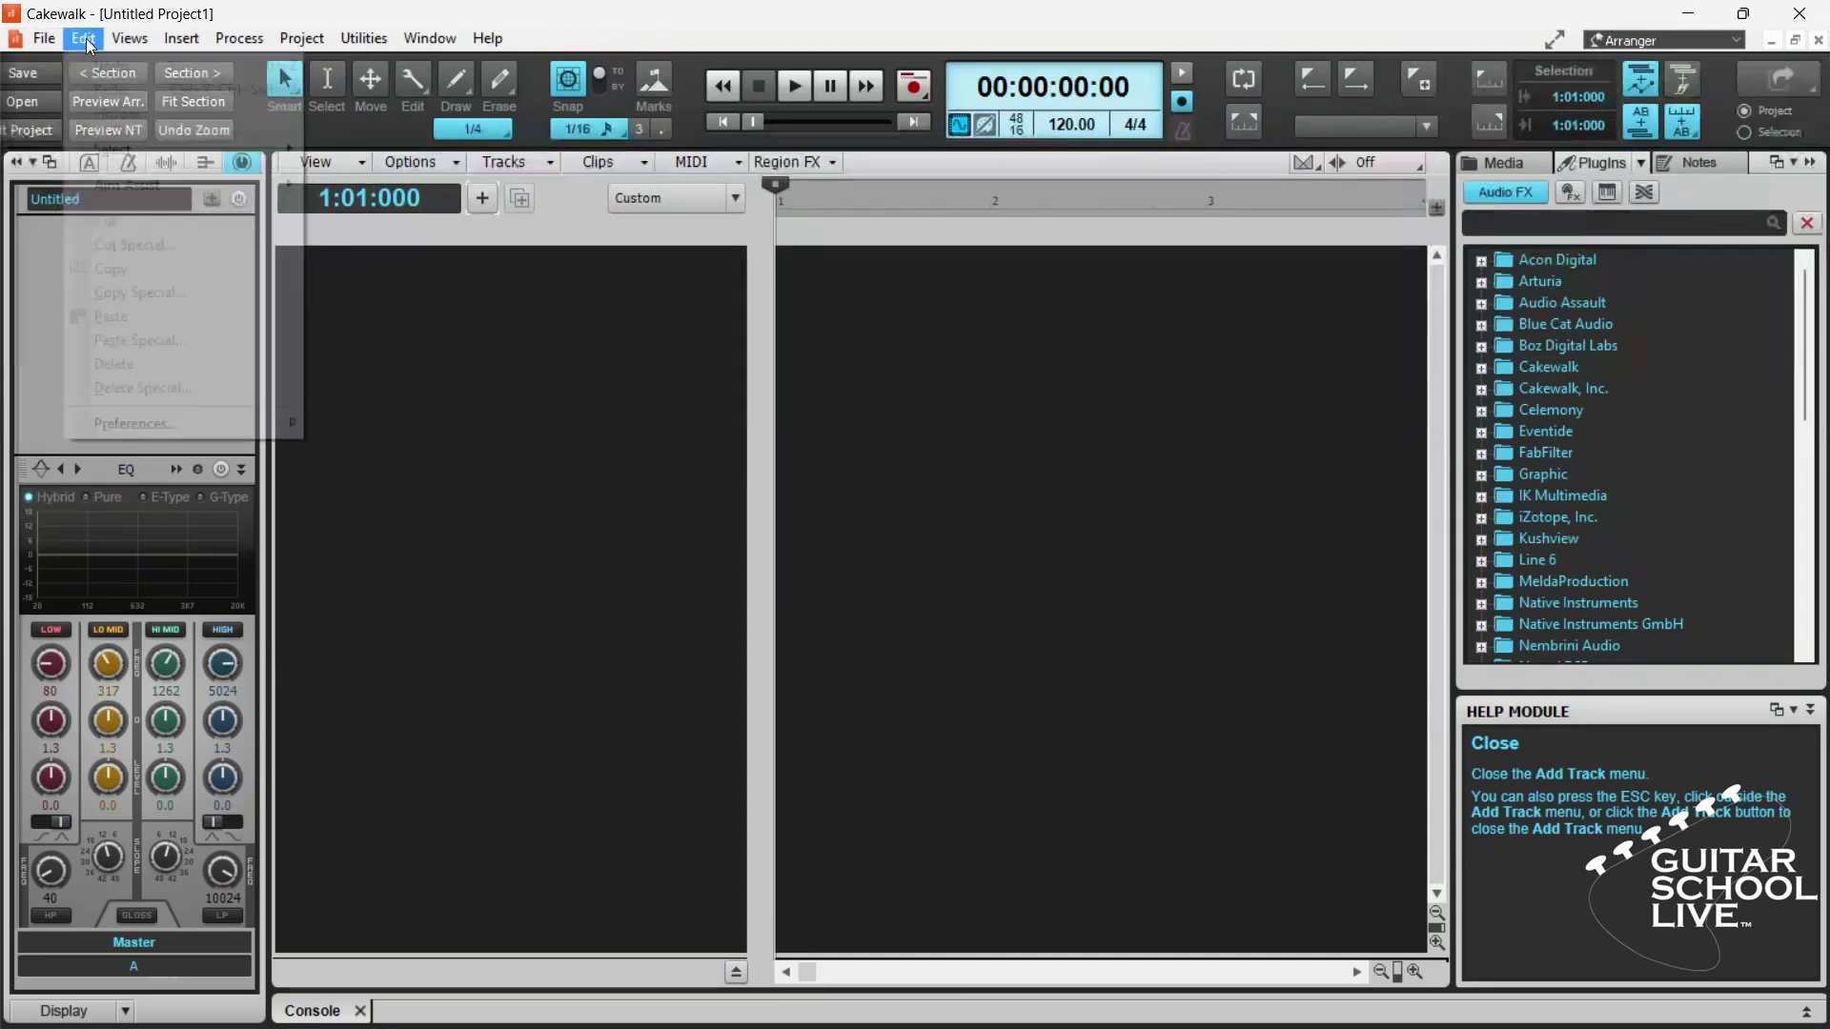
pyautogui.click(150, 429)
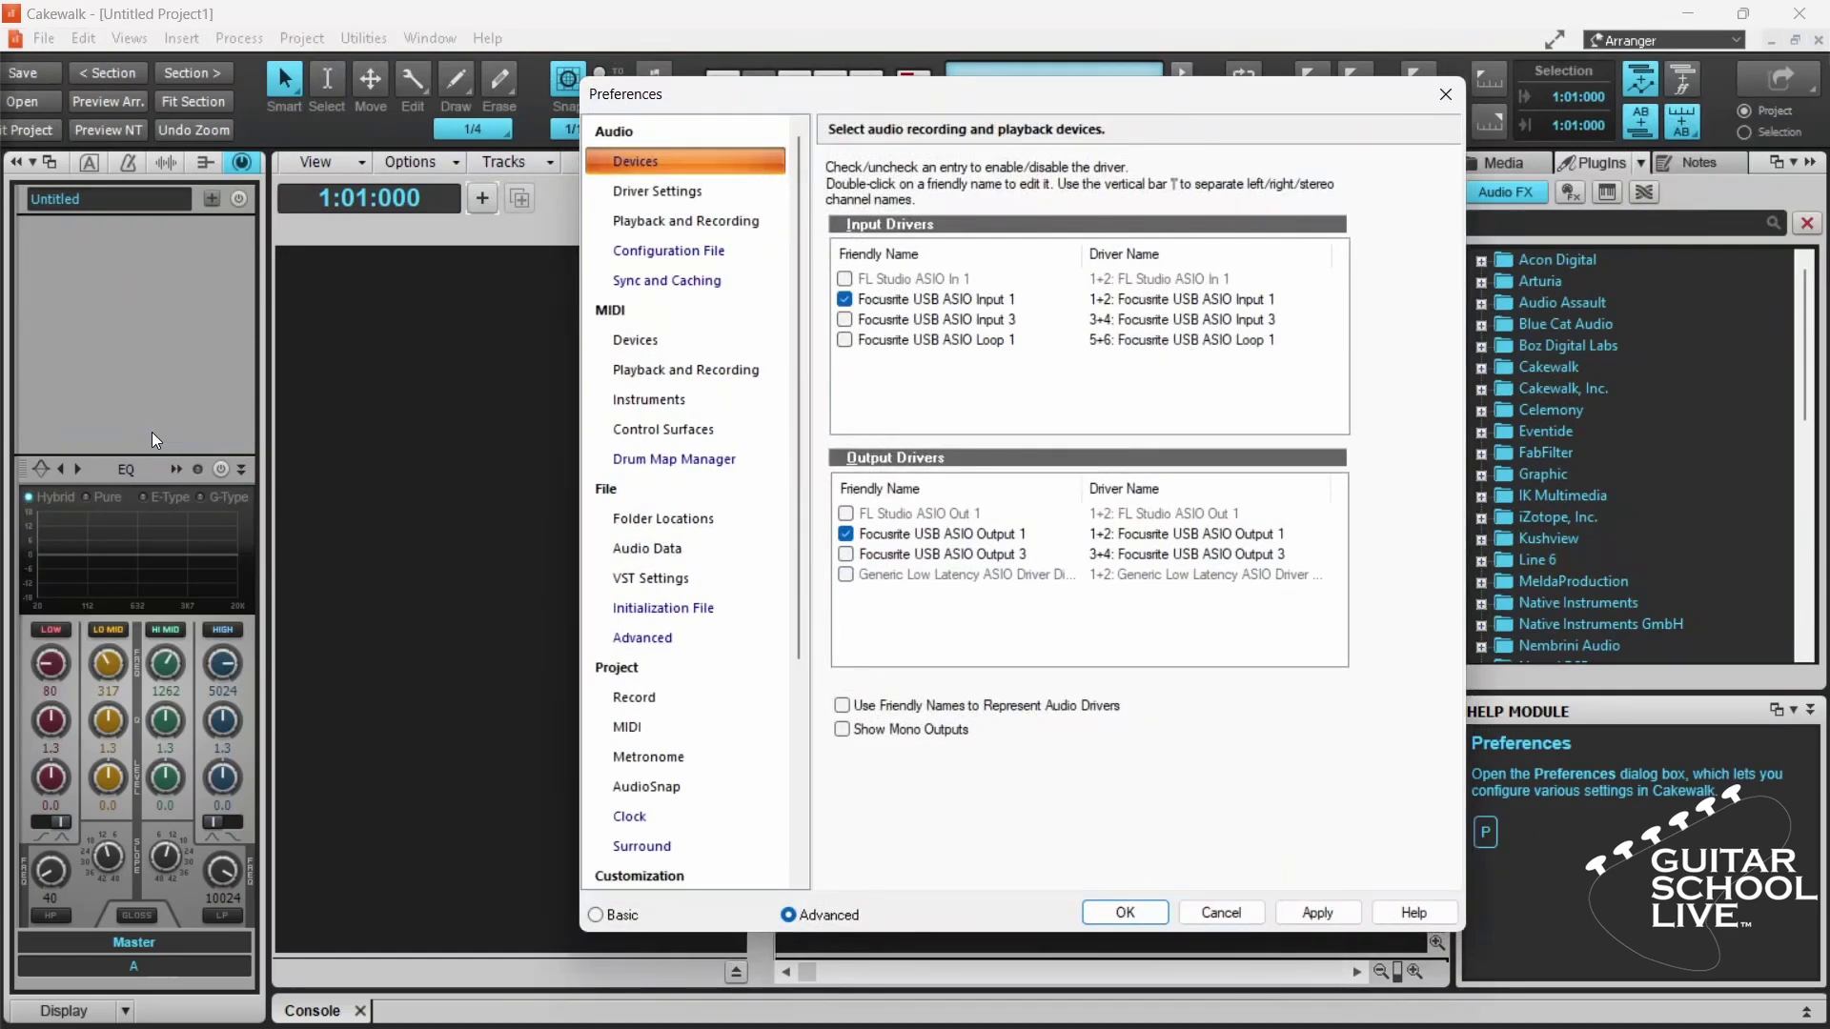
pyautogui.click(630, 343)
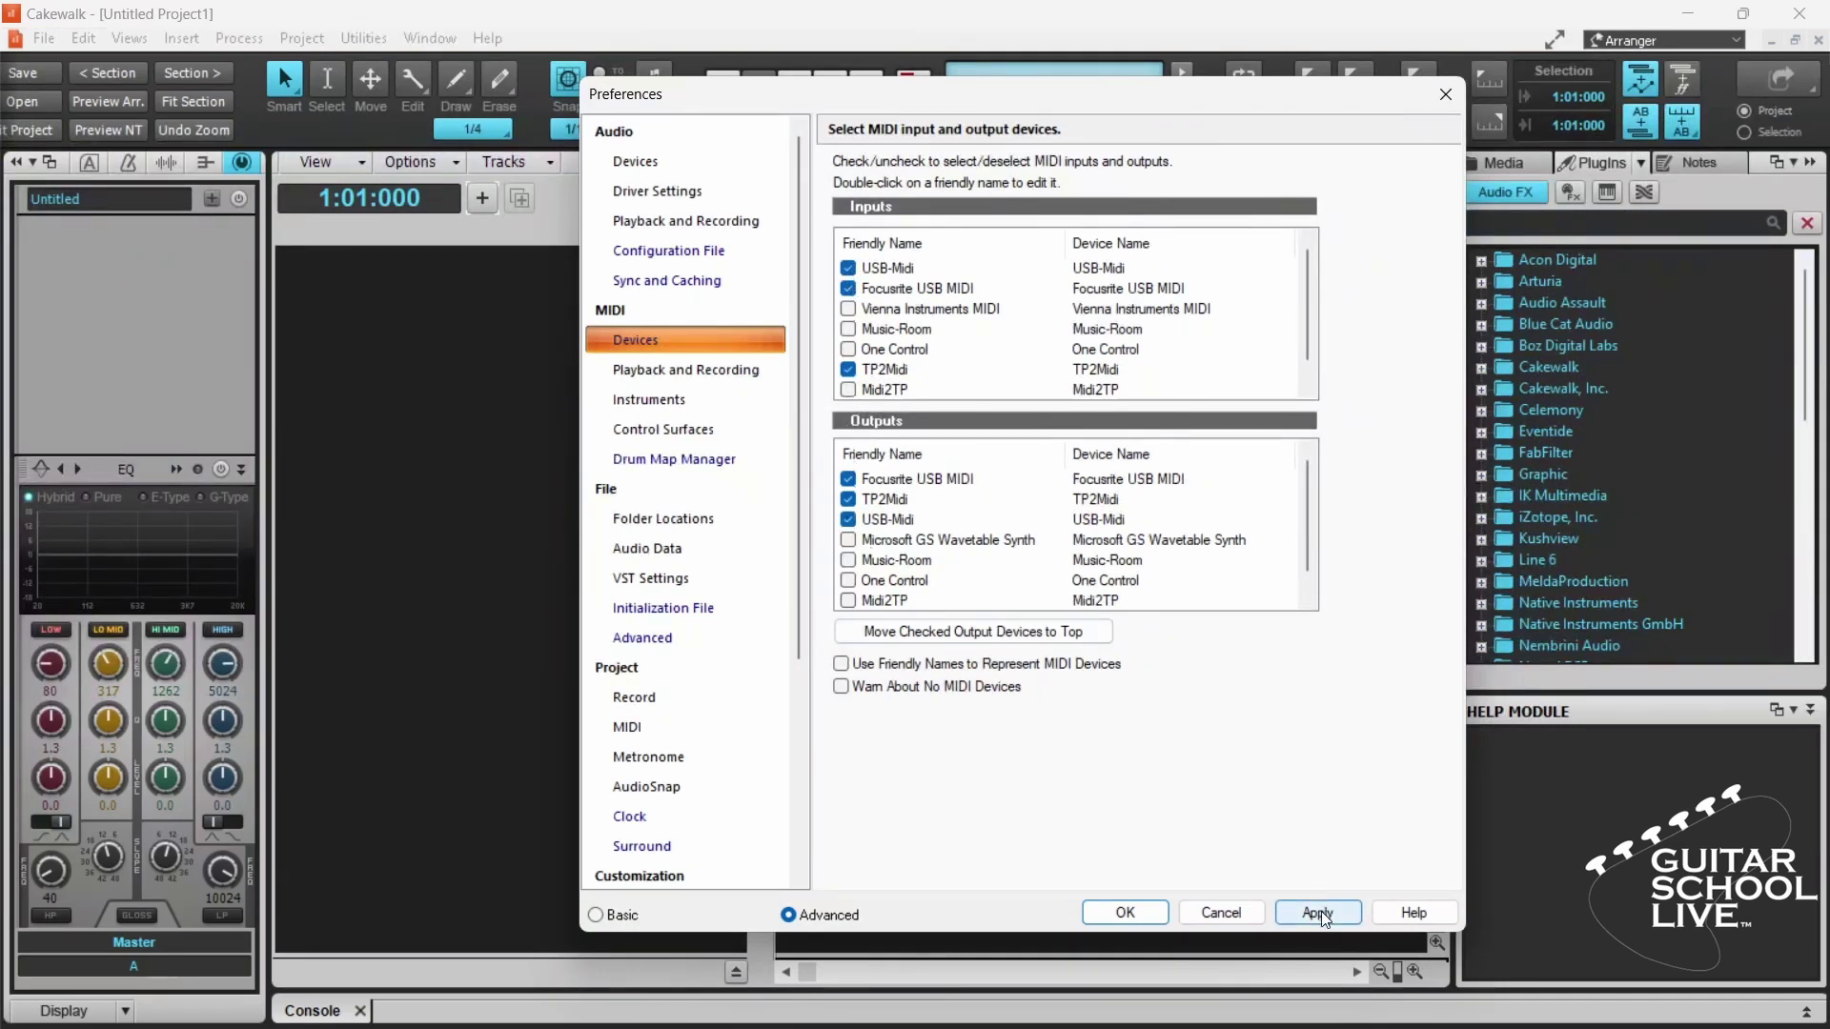
pyautogui.click(1285, 913)
pyautogui.click(1124, 913)
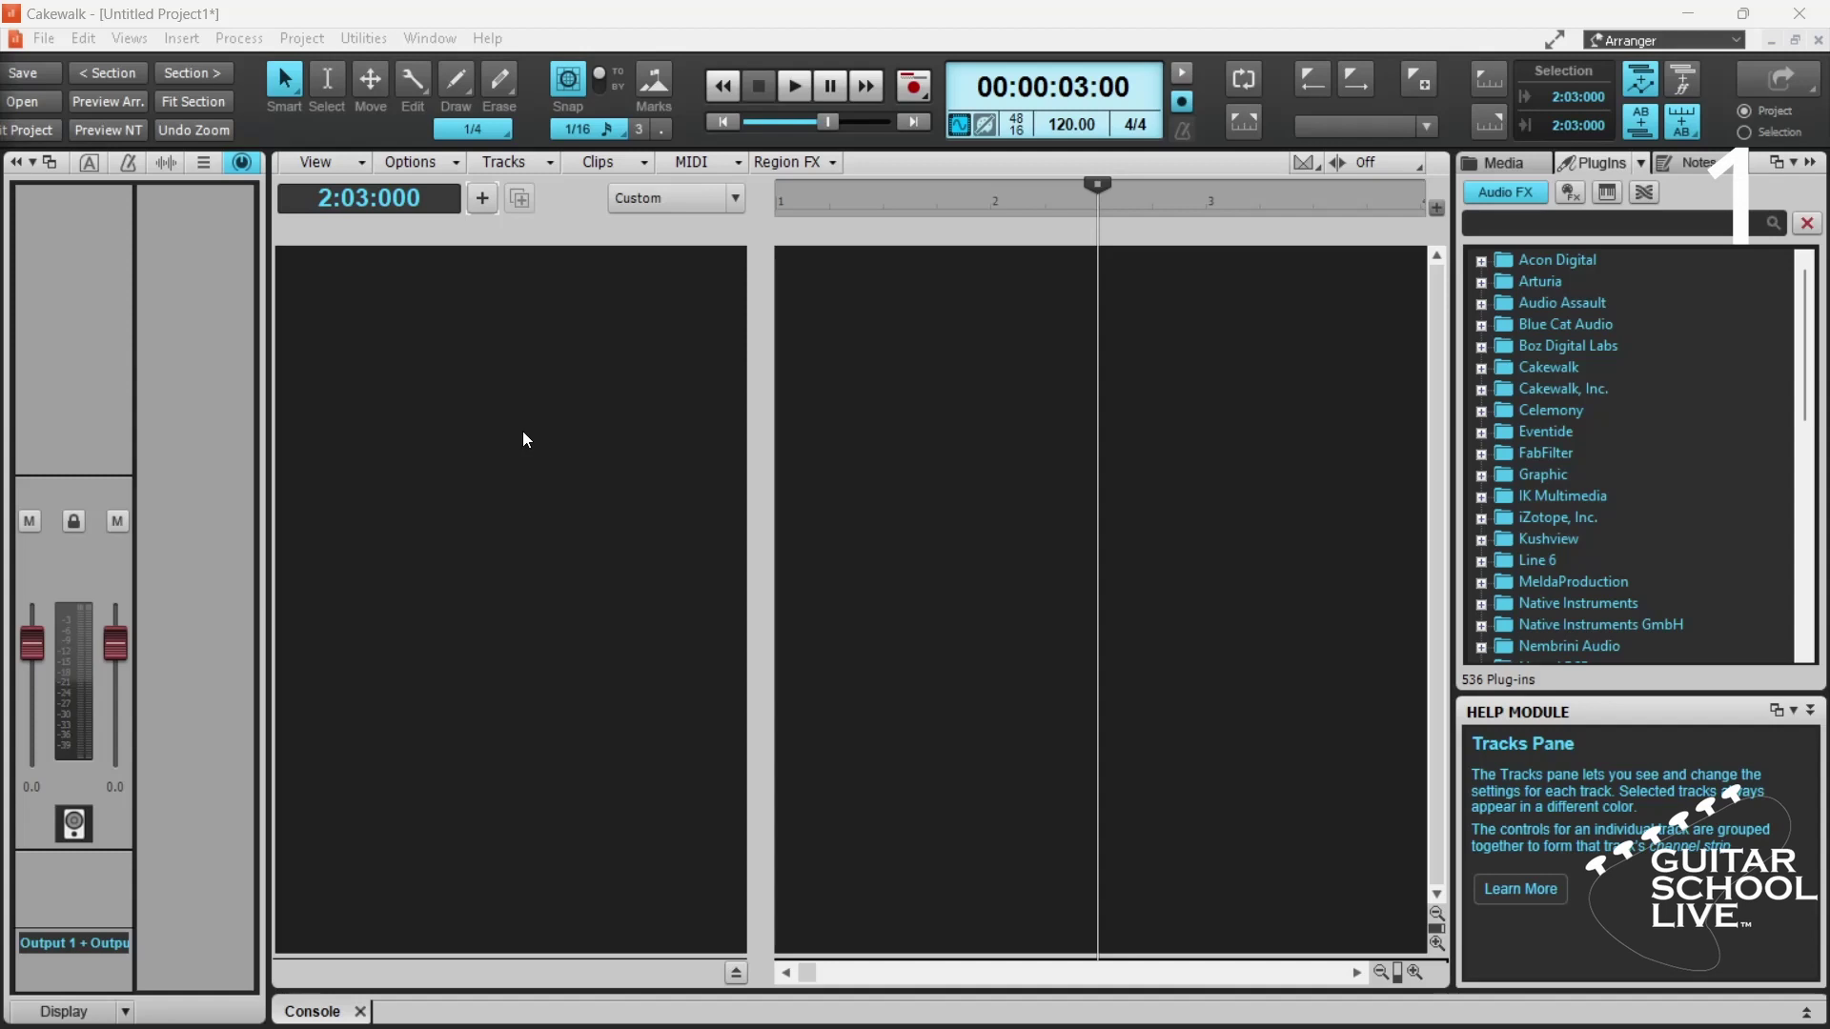
# - Create a new audio track and enlarge Track 1 to show its full controls
pyautogui.click(481, 203)
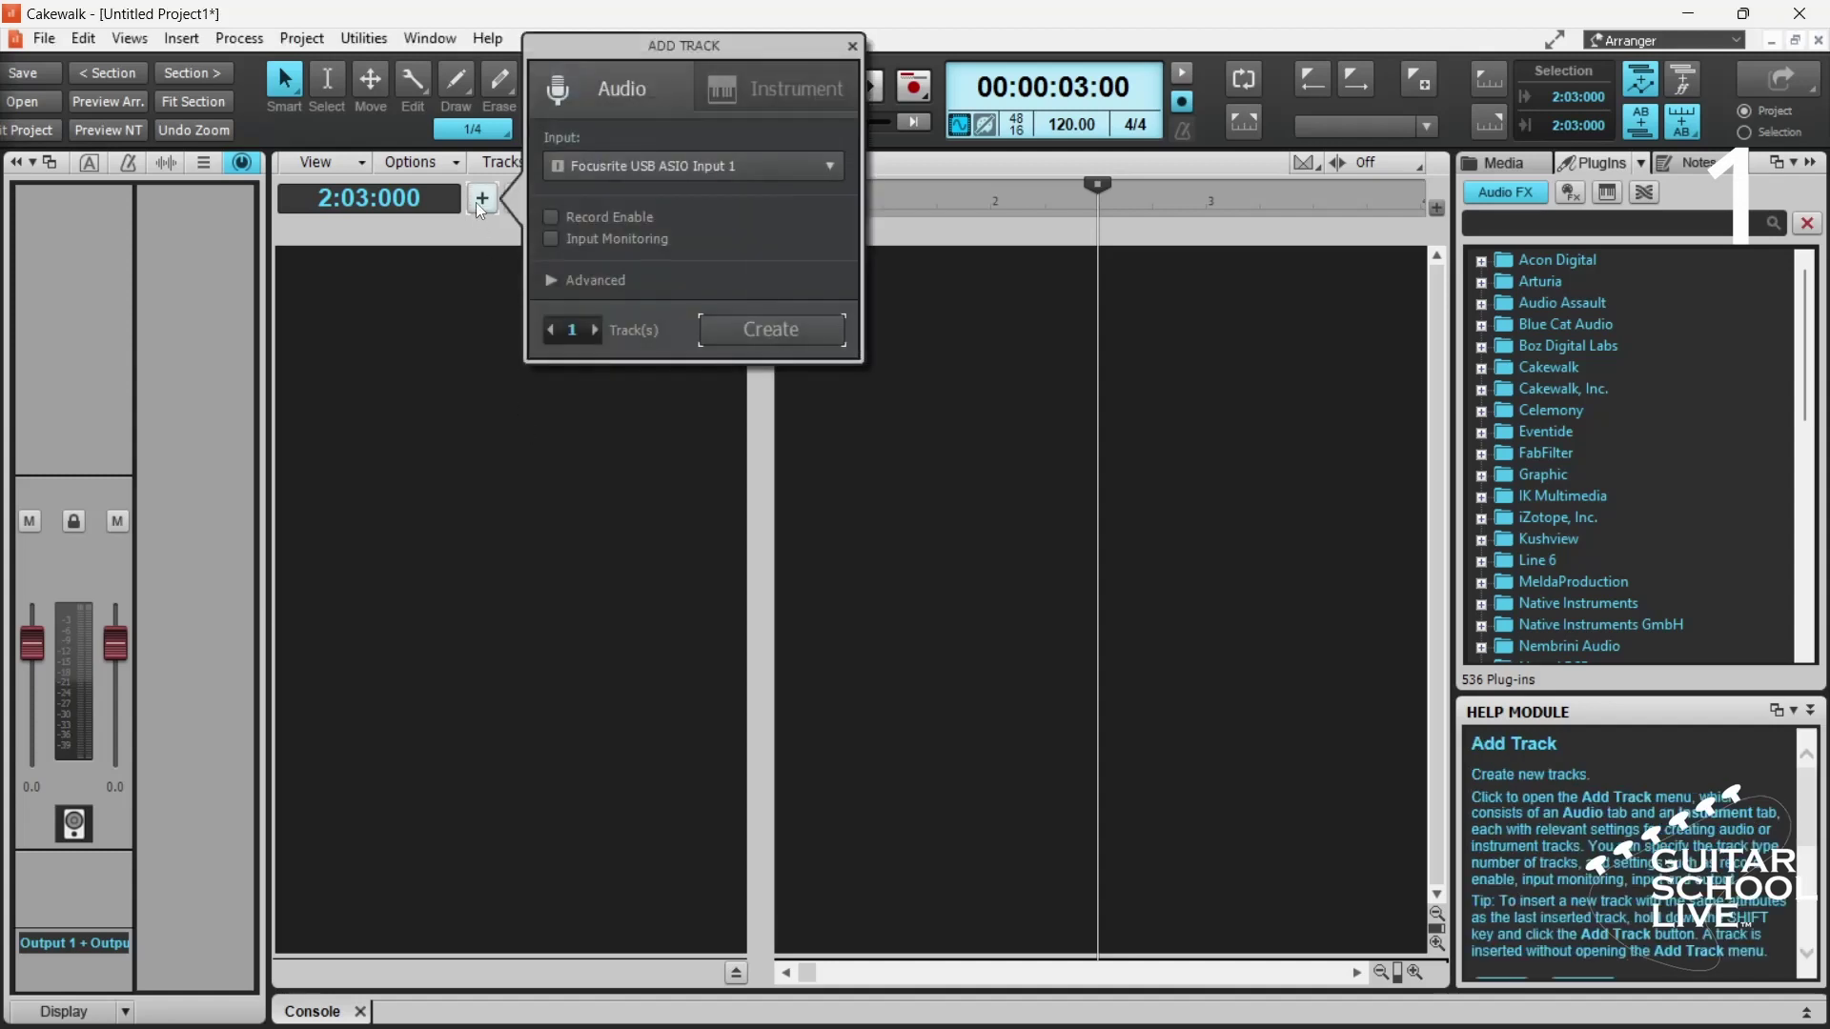
pyautogui.click(616, 112)
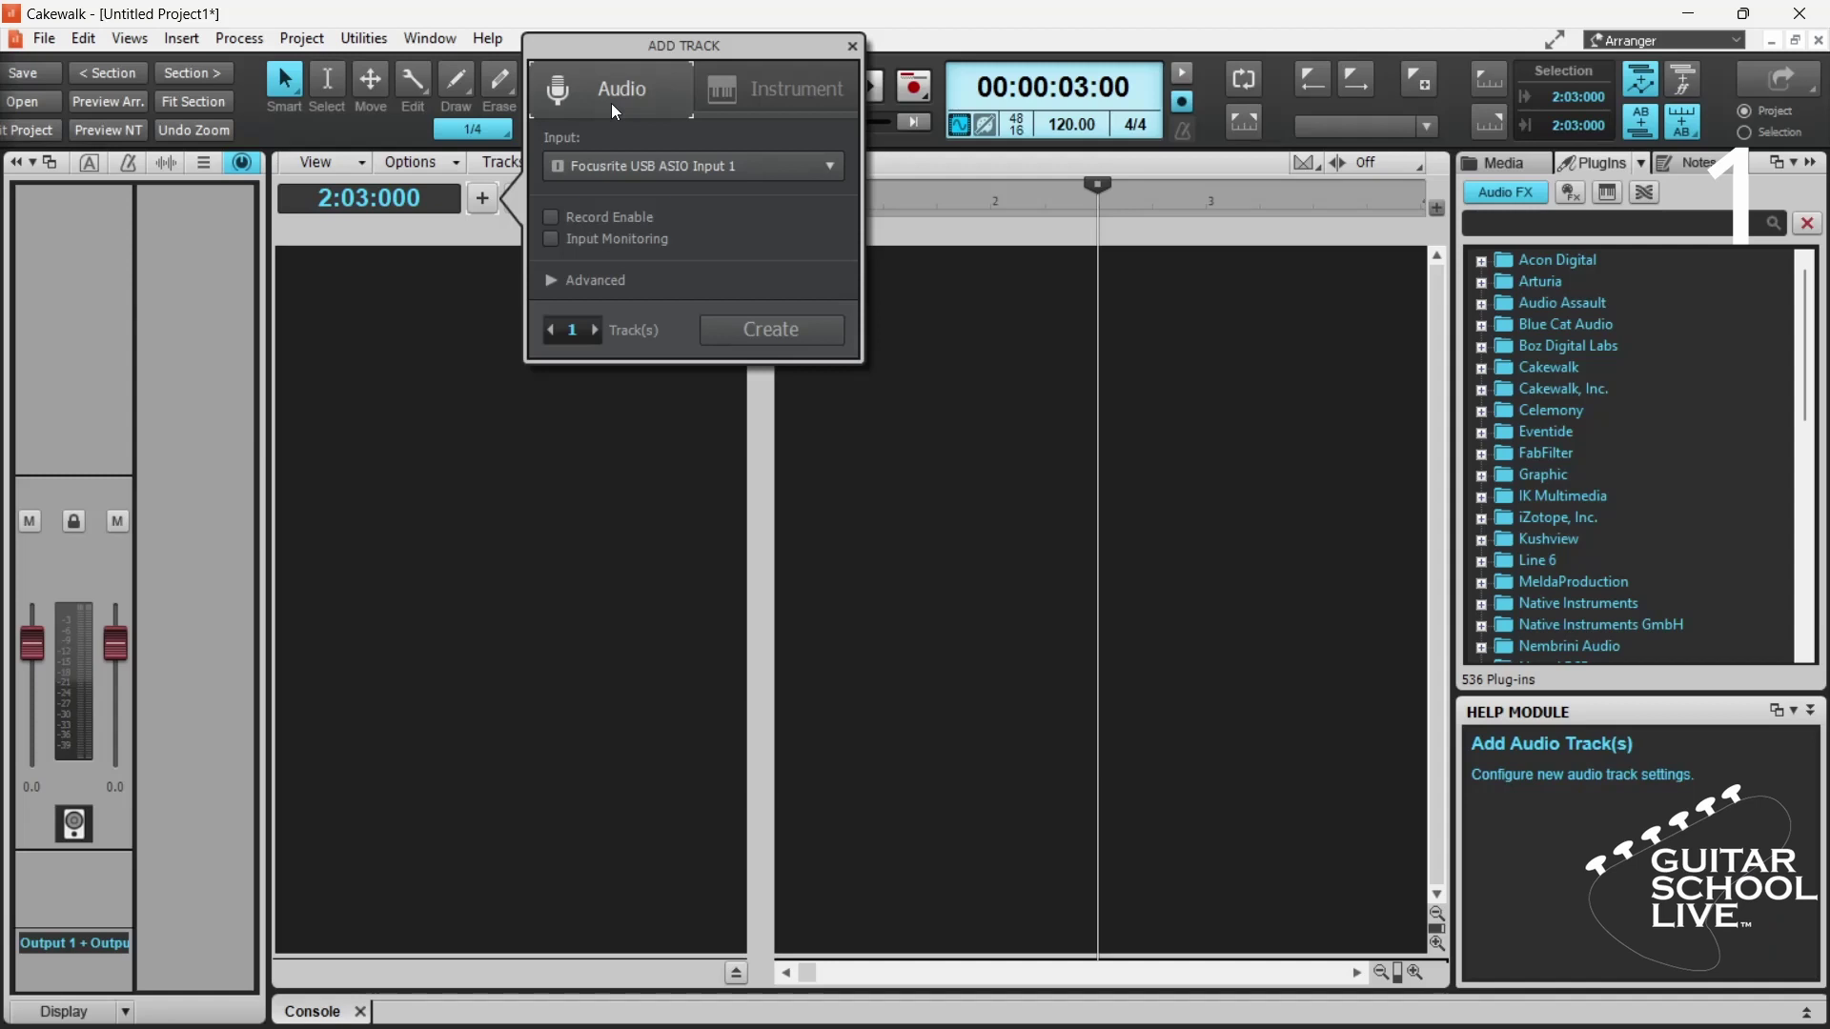
pyautogui.click(740, 329)
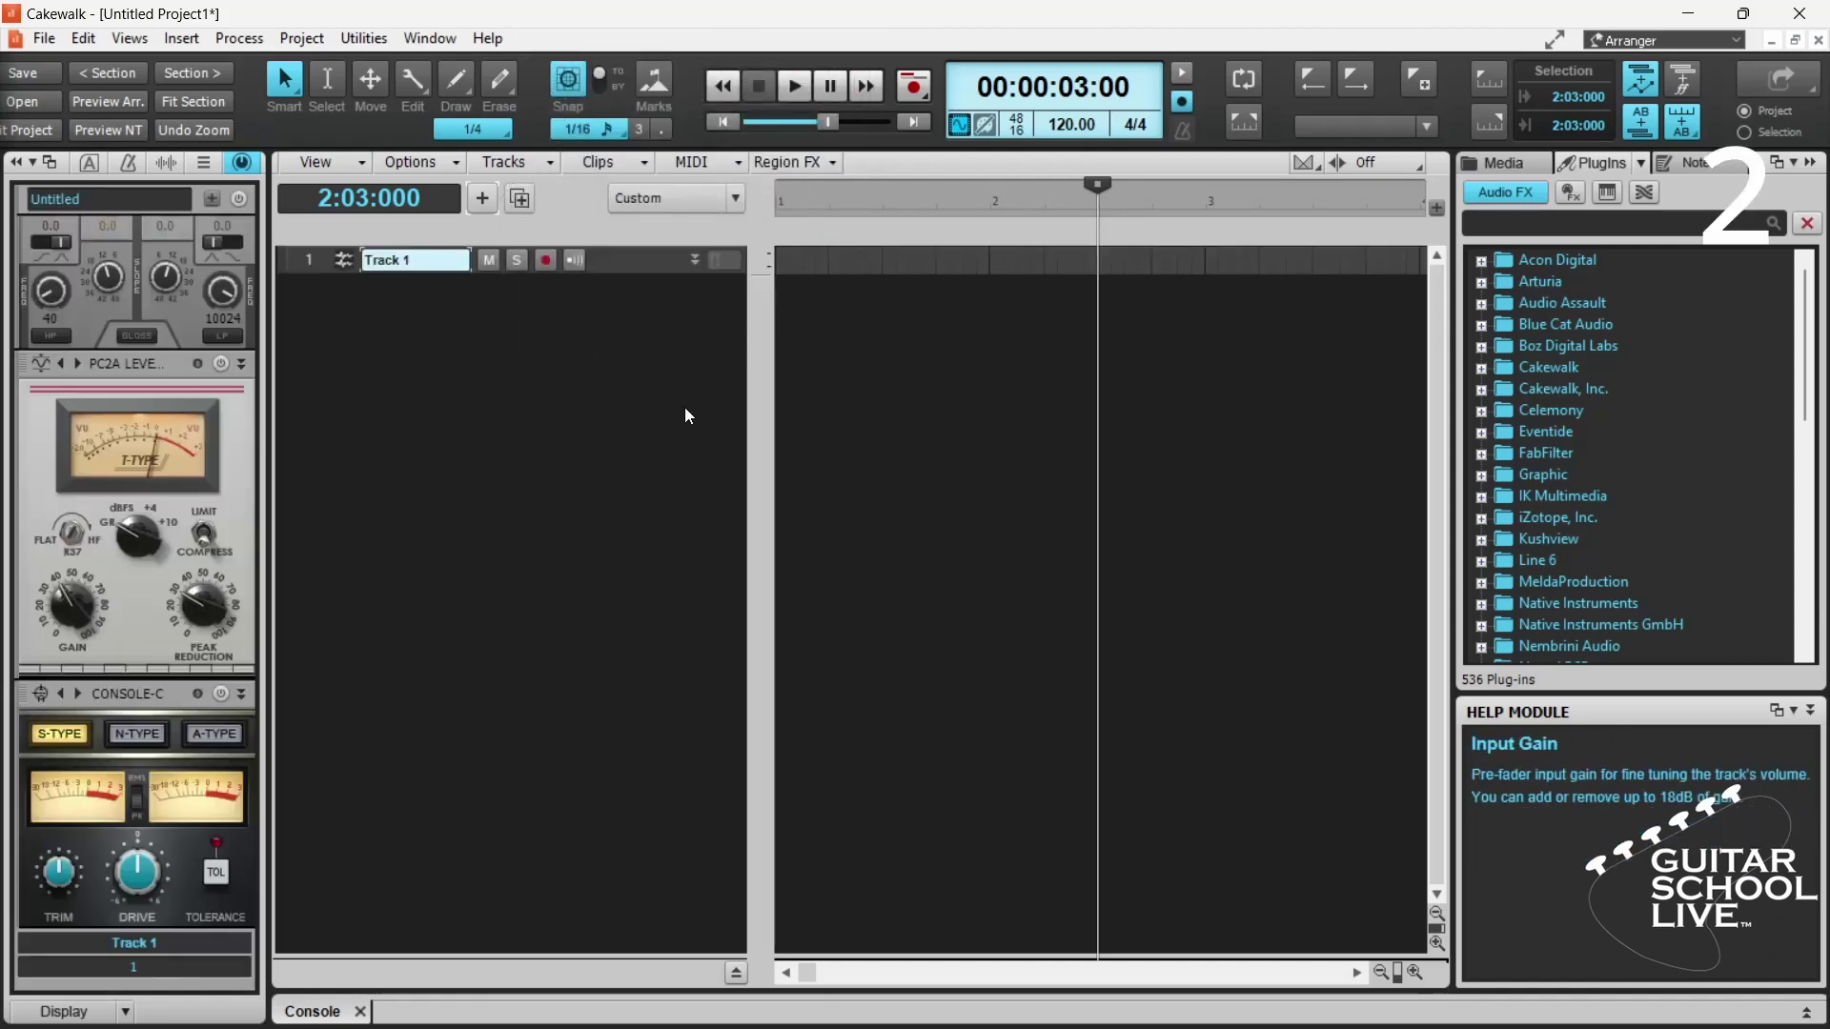
pyautogui.moveTo(613, 275); pyautogui.dragTo(613, 540)
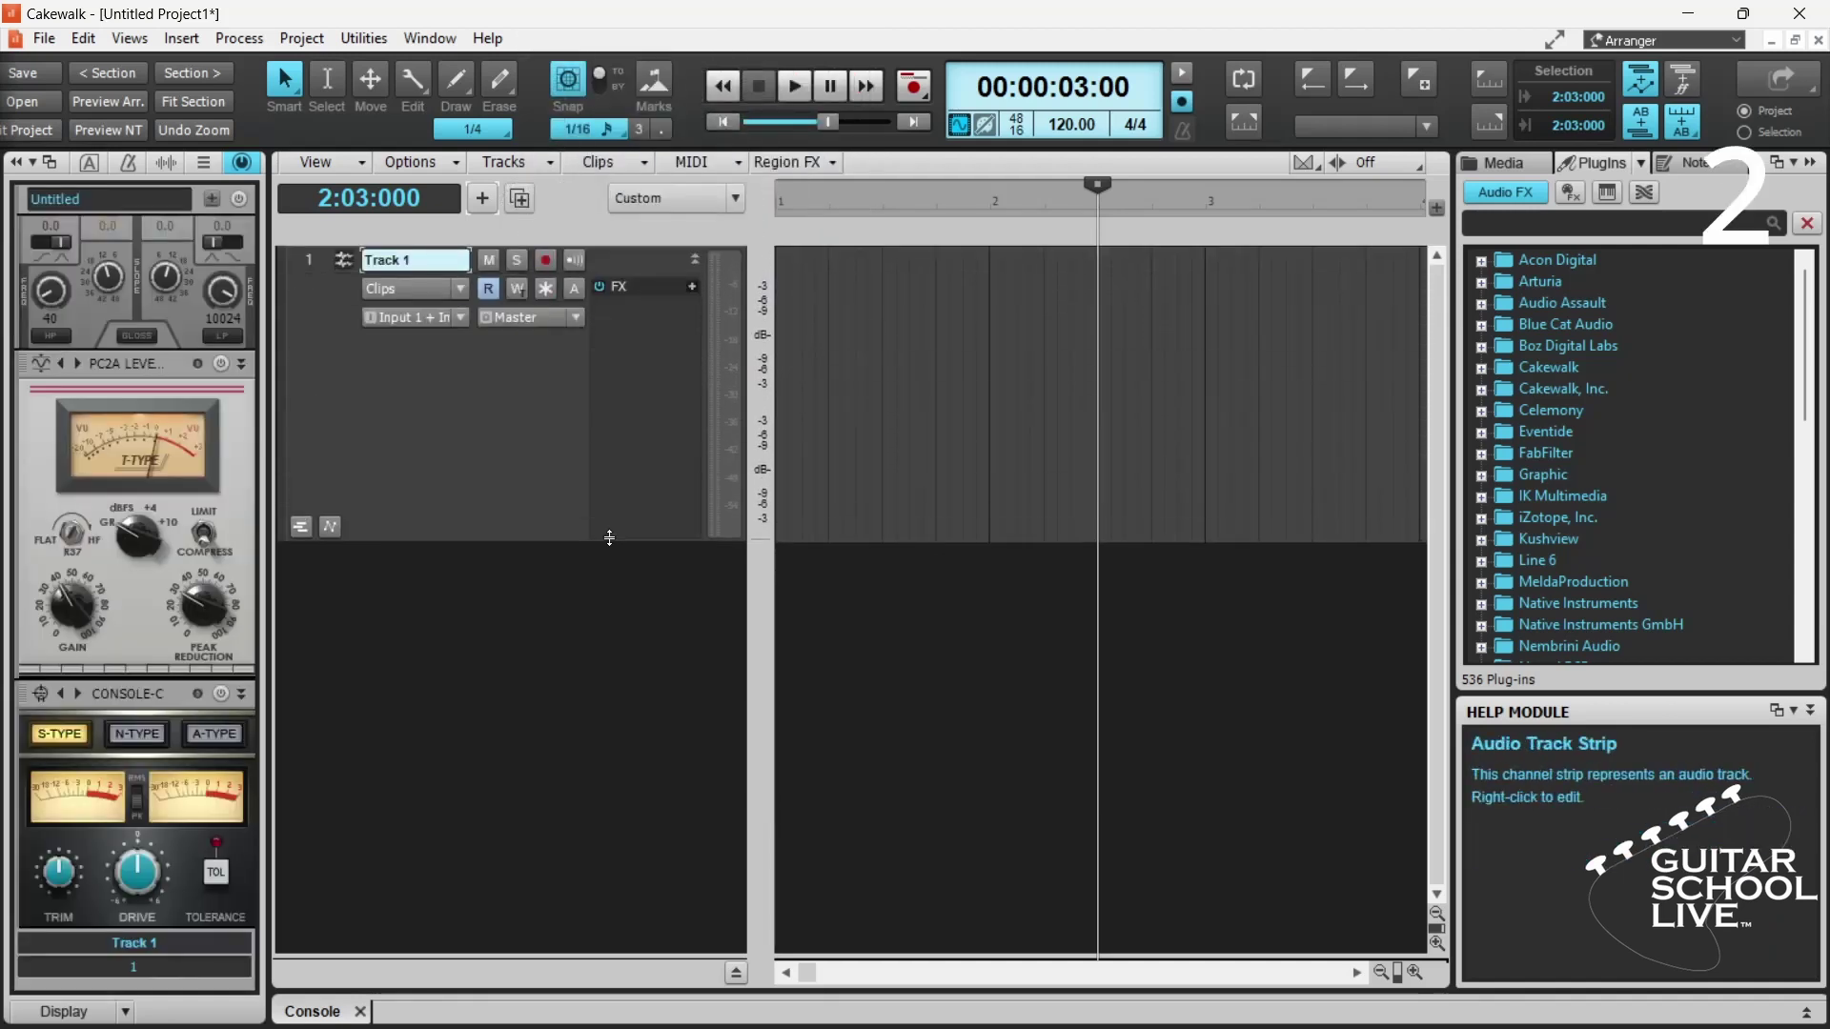
# - Insert AmpliTube 5 as an audio FX on Track 1
pyautogui.click(691, 287)
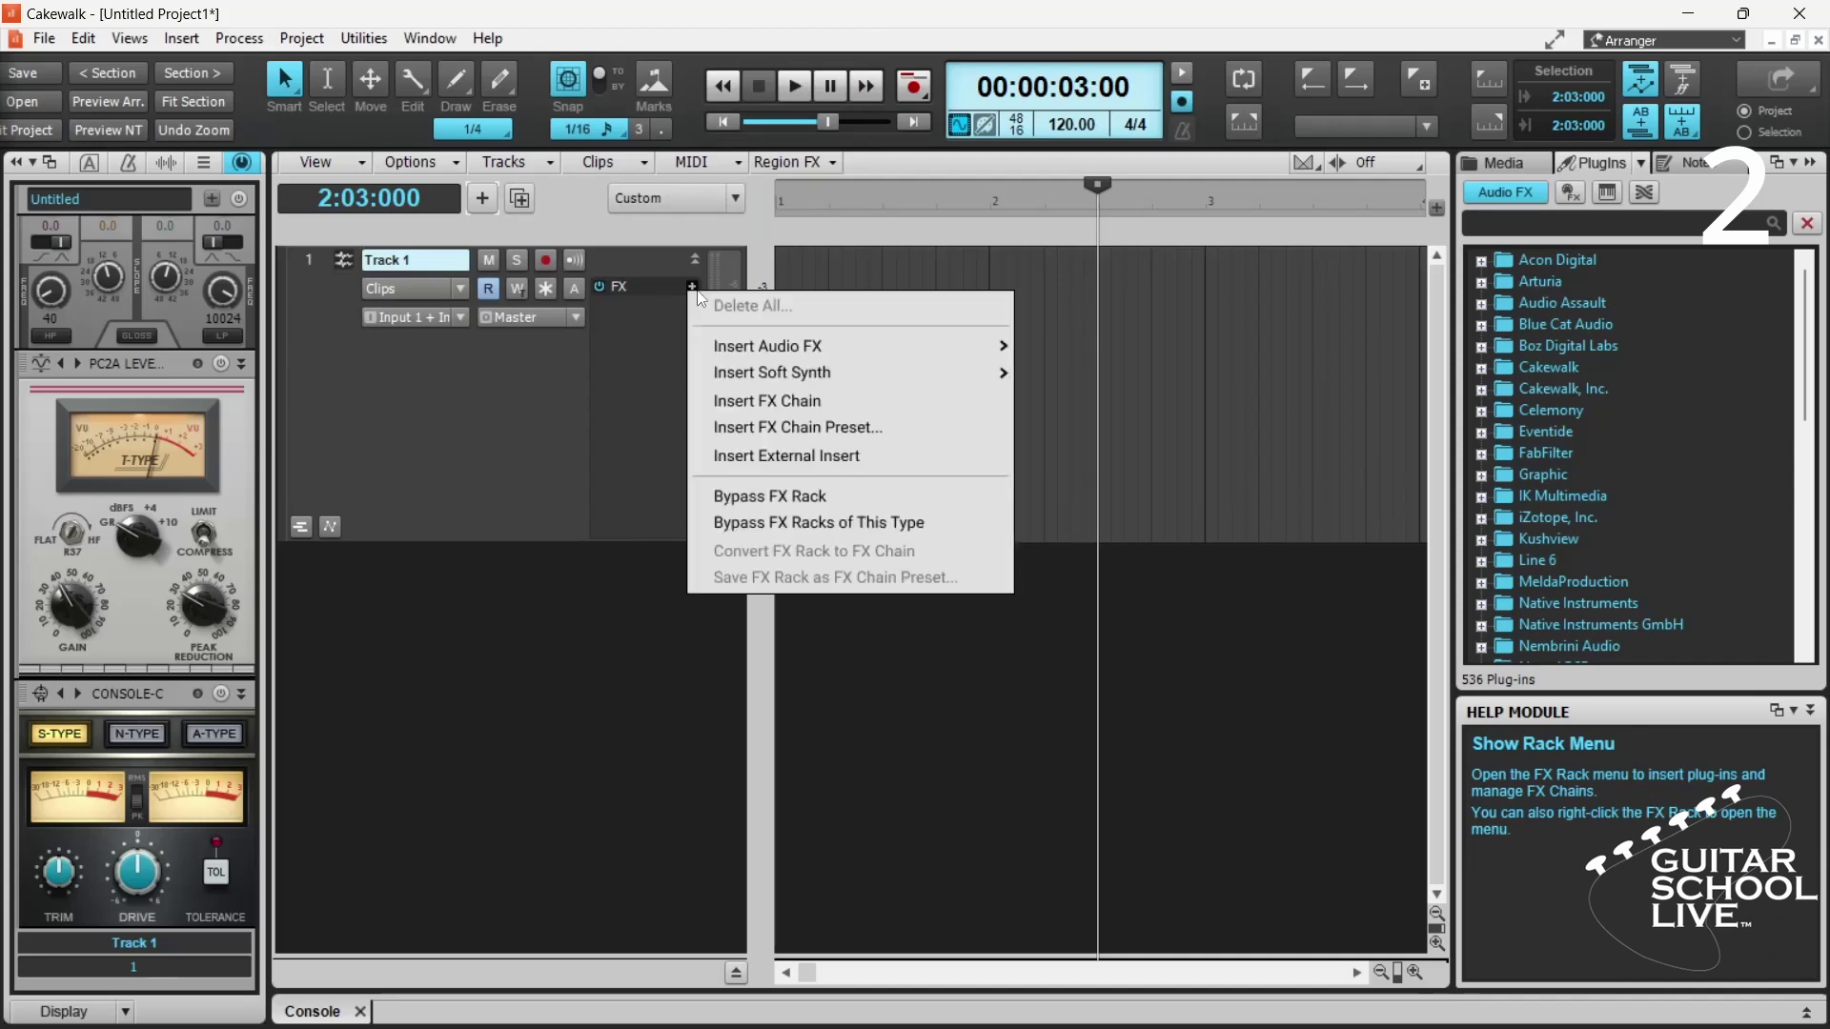
pyautogui.moveTo(752, 354)
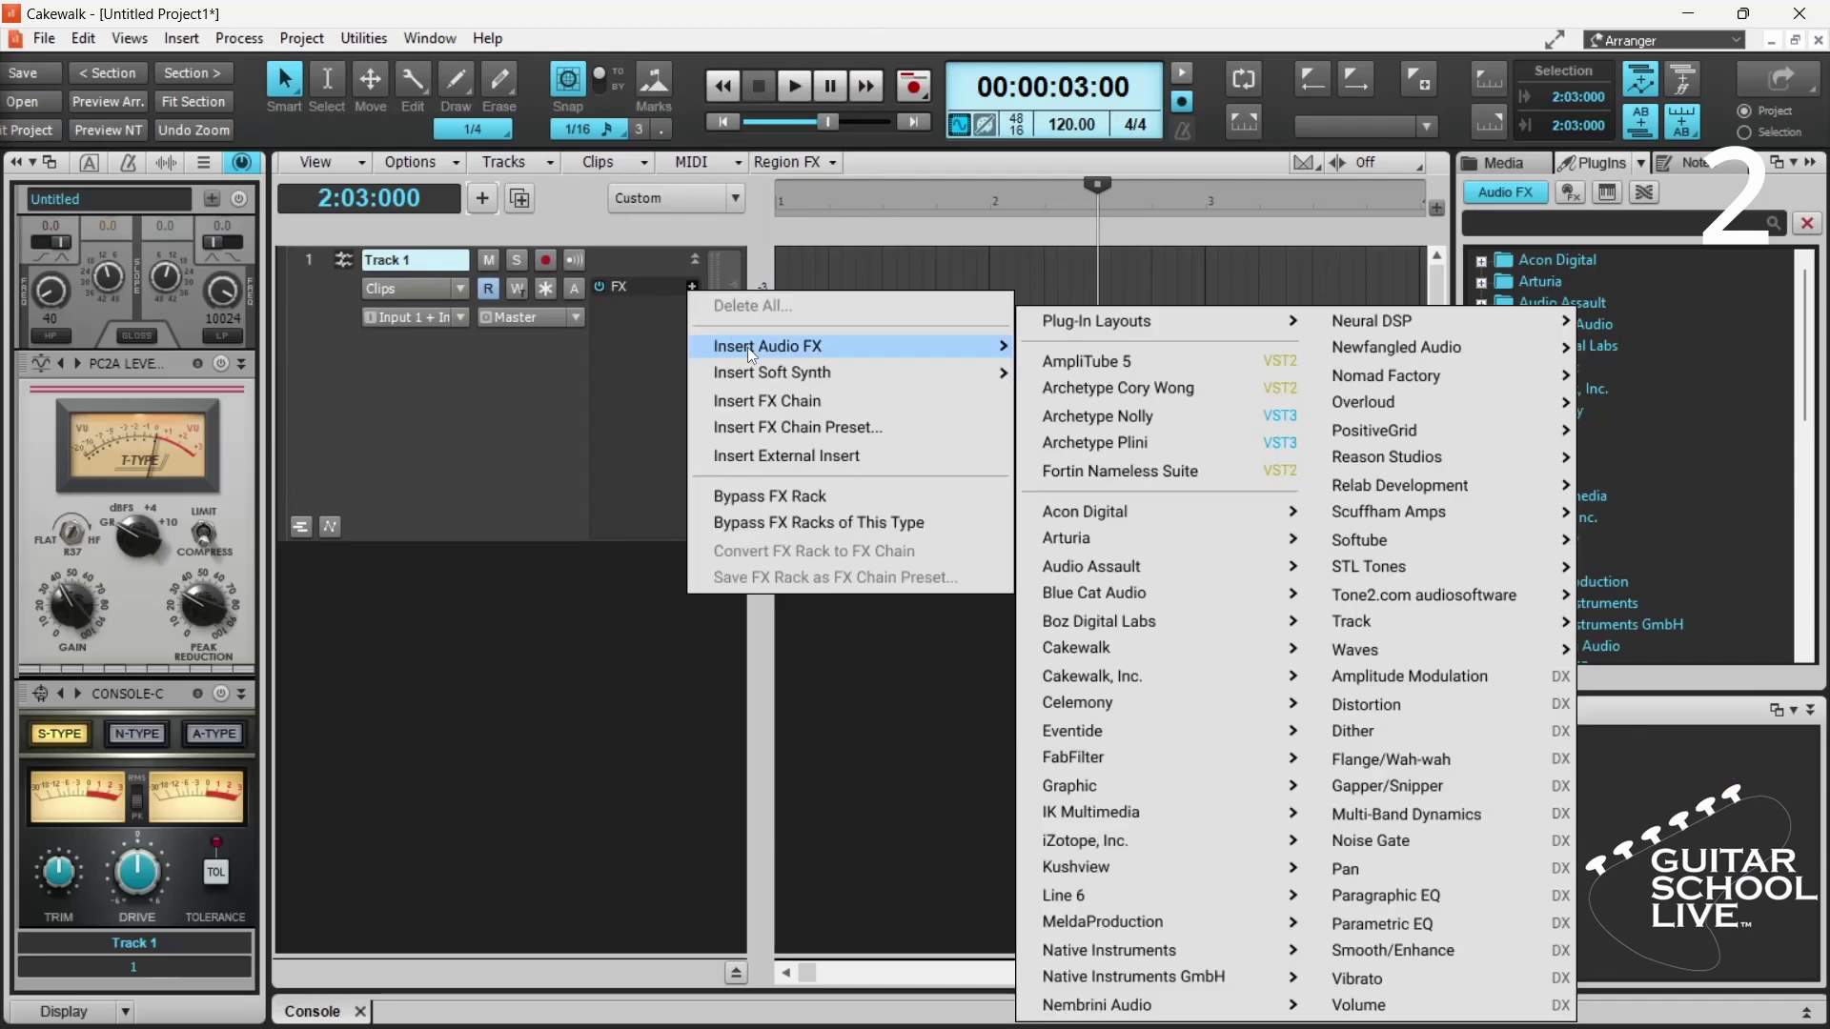
pyautogui.click(1049, 359)
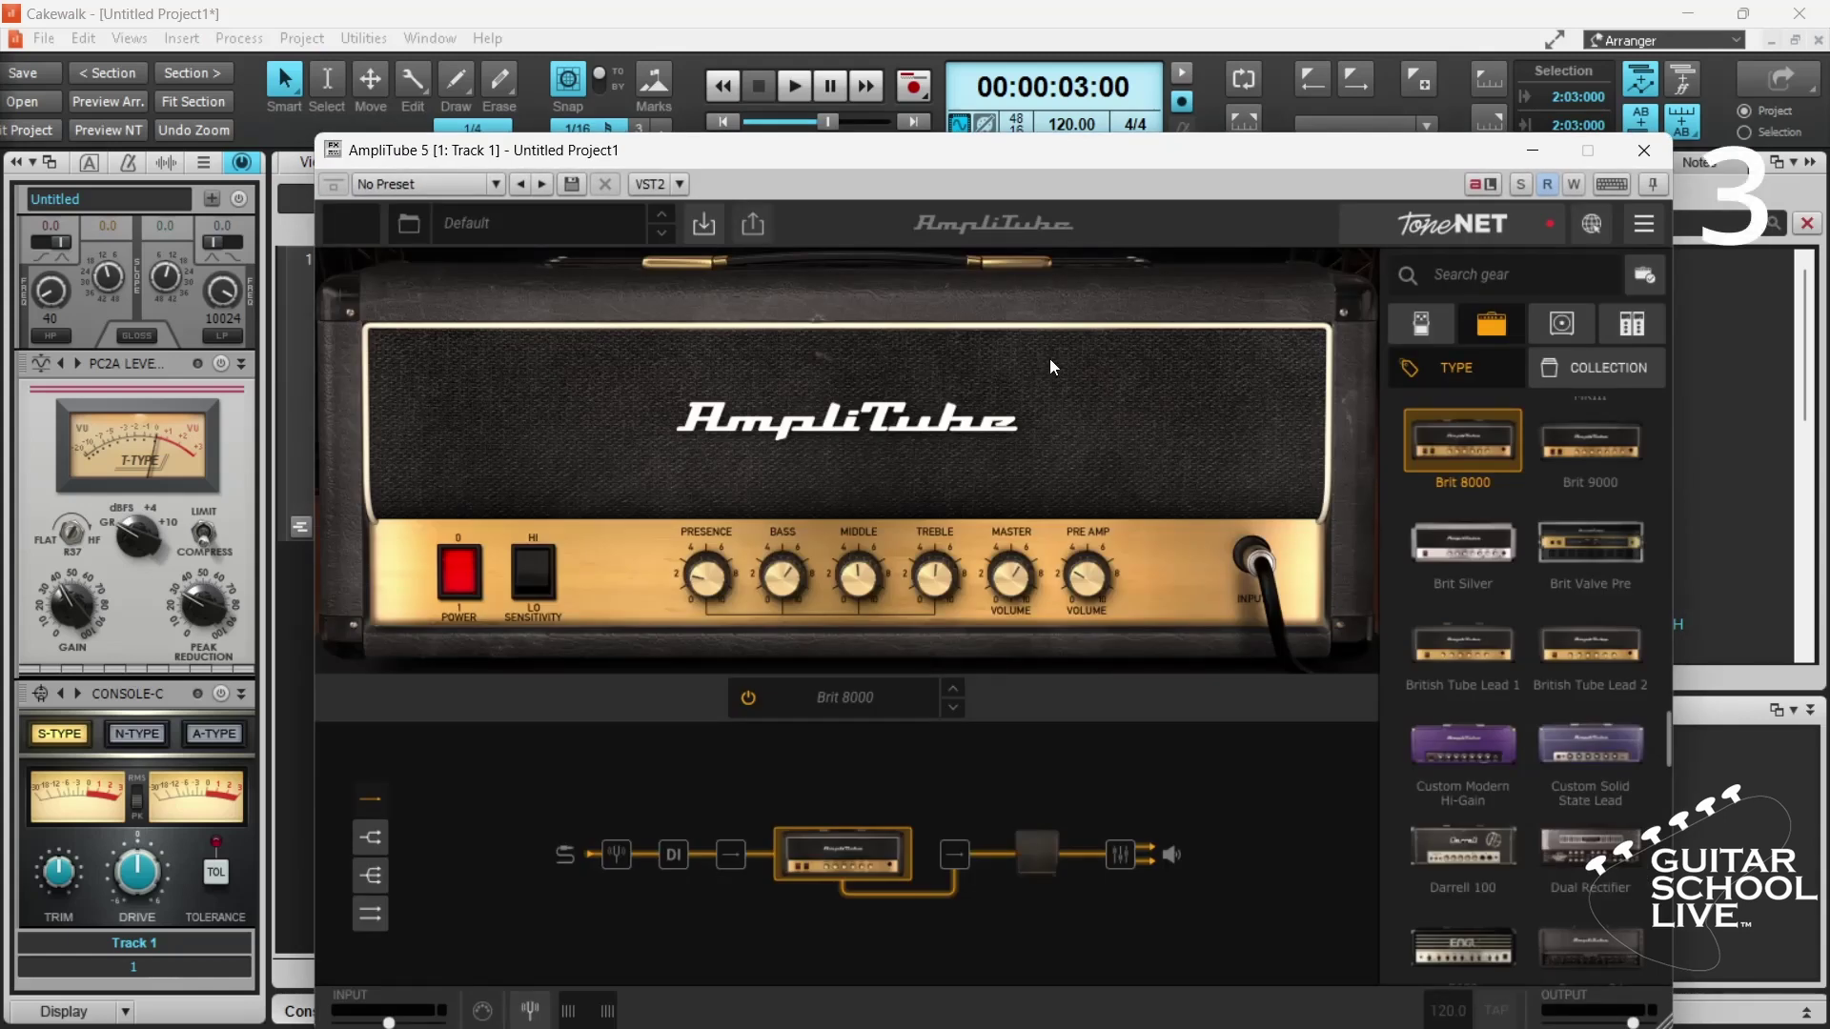
# - Enable MIDI Input for AmpliTube 5 and tick Configure as synth in its Plug-In Properties
pyautogui.click(681, 185)
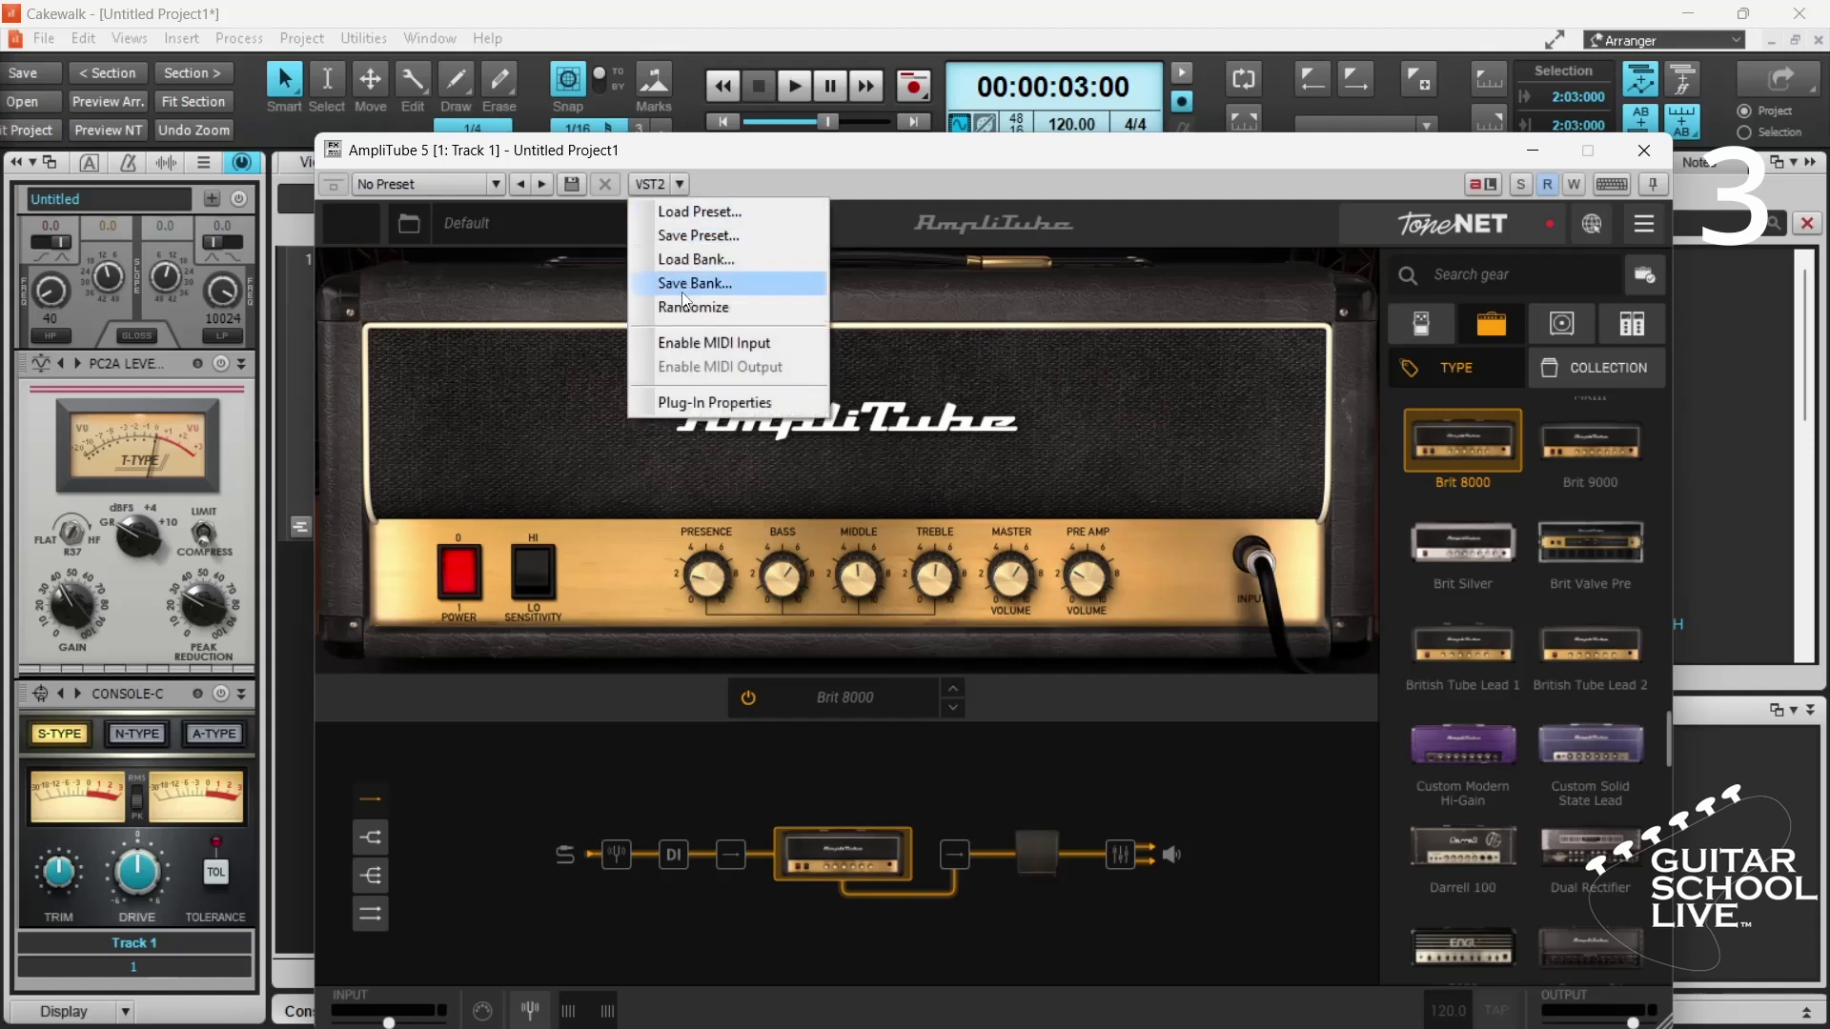
pyautogui.click(688, 335)
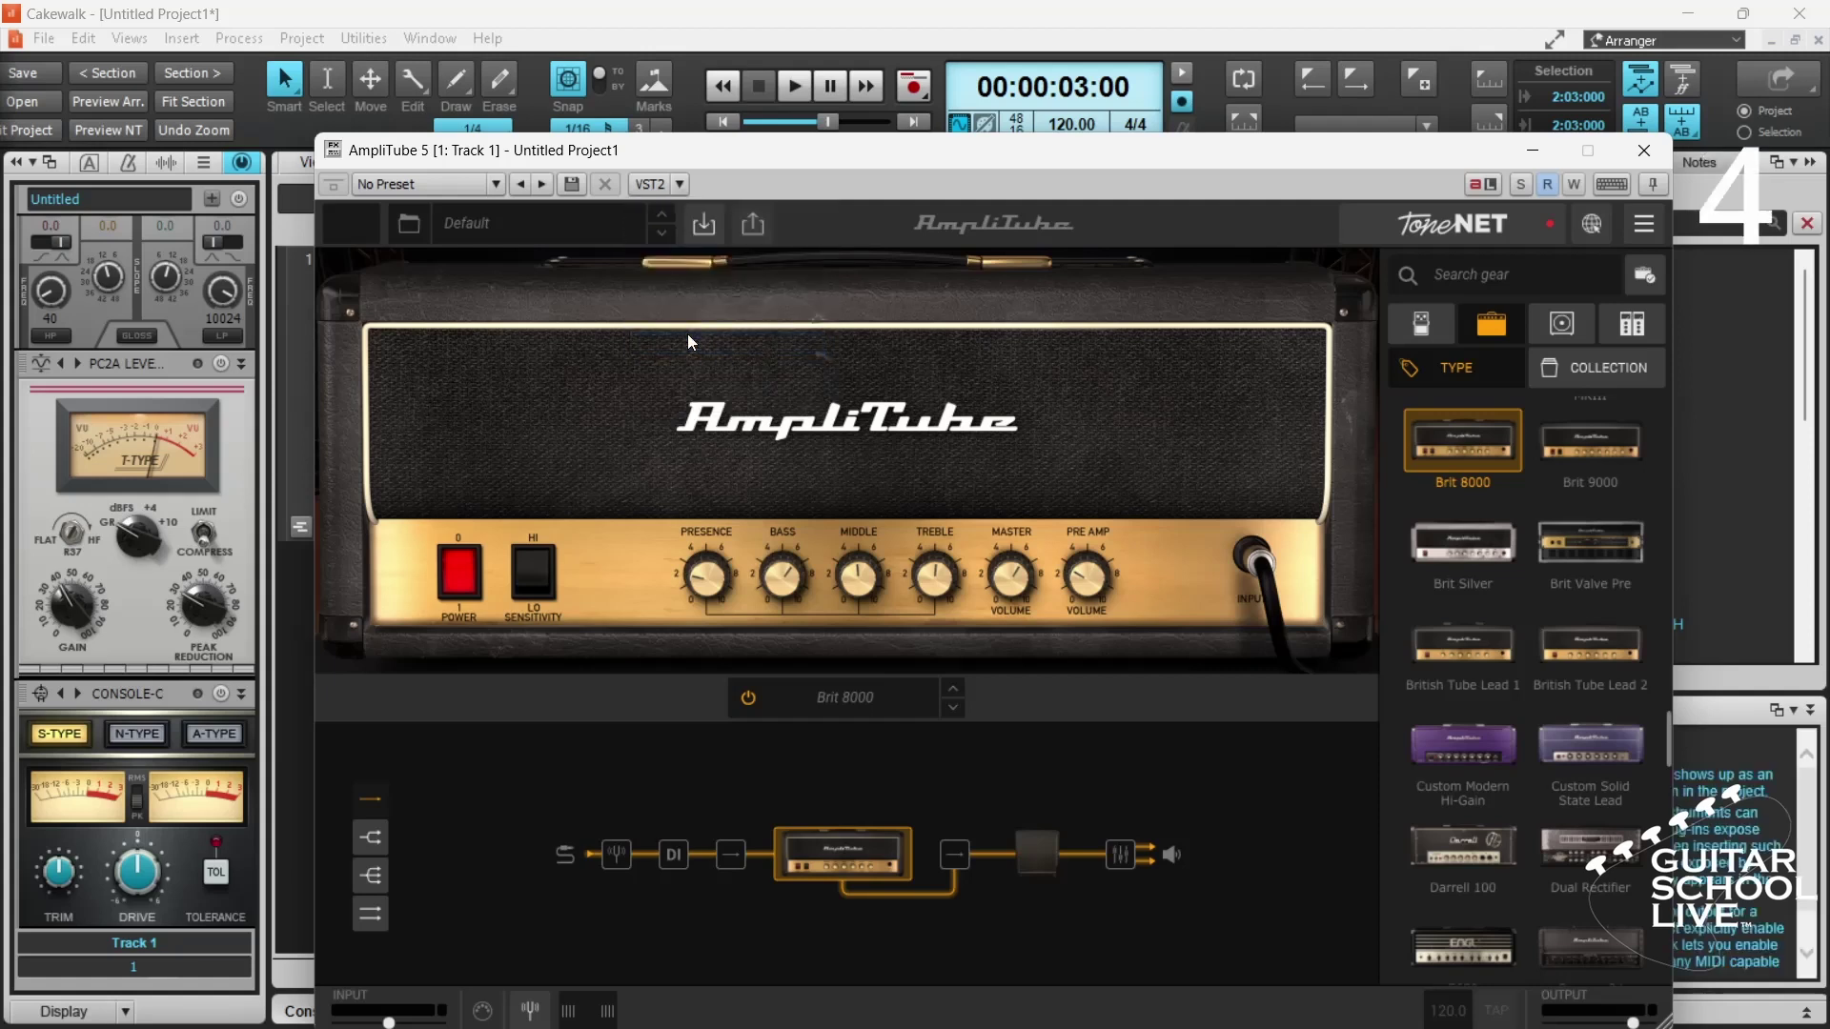
pyautogui.click(680, 185)
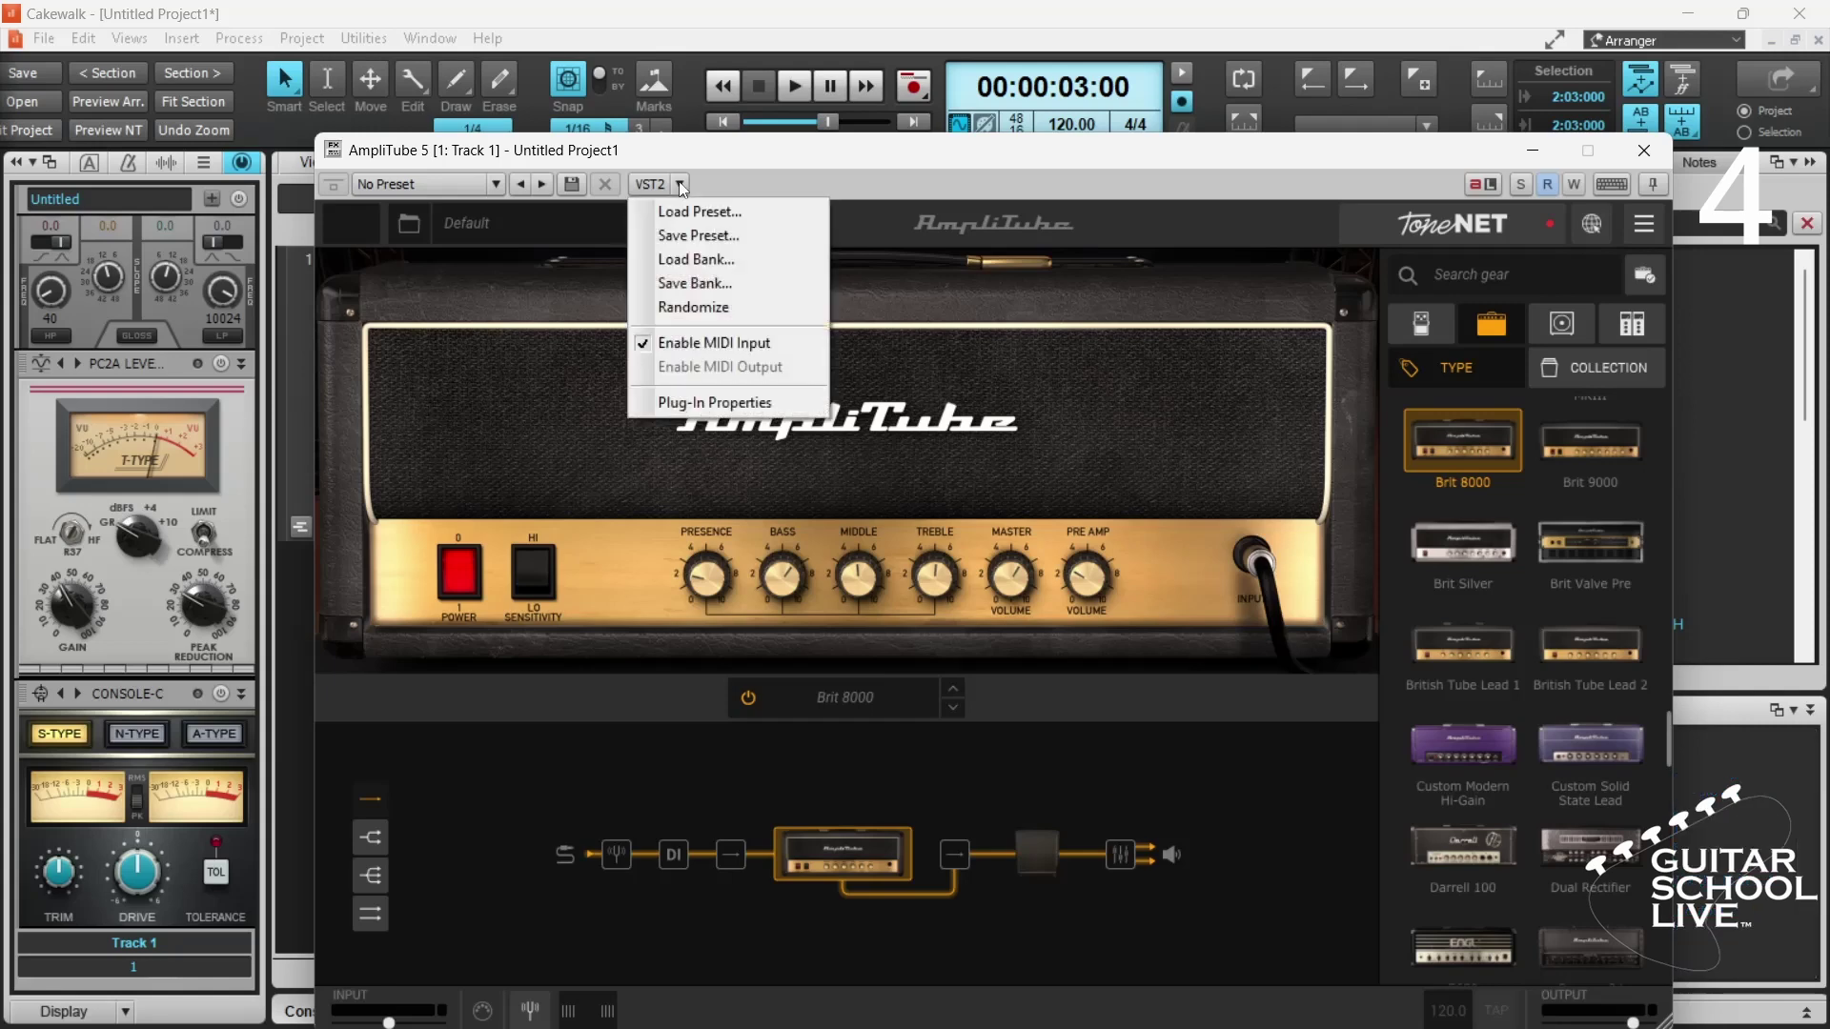
pyautogui.click(704, 402)
pyautogui.click(694, 491)
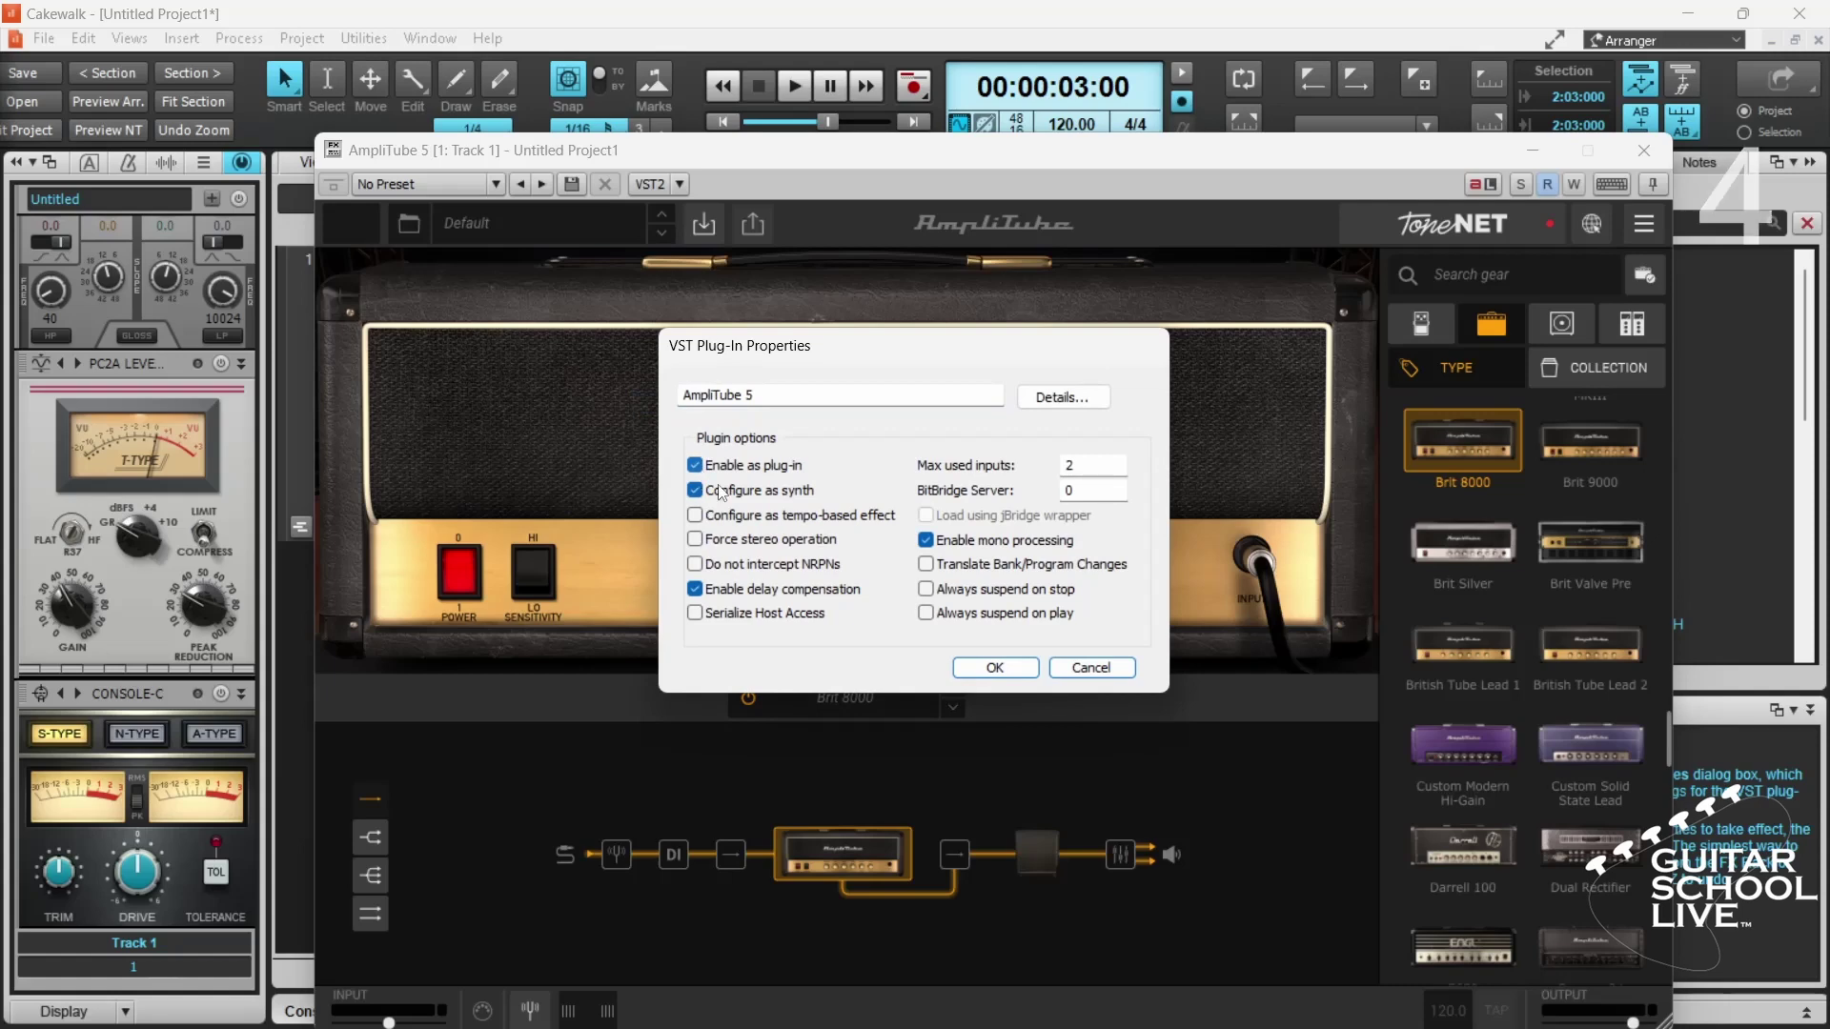
pyautogui.click(985, 673)
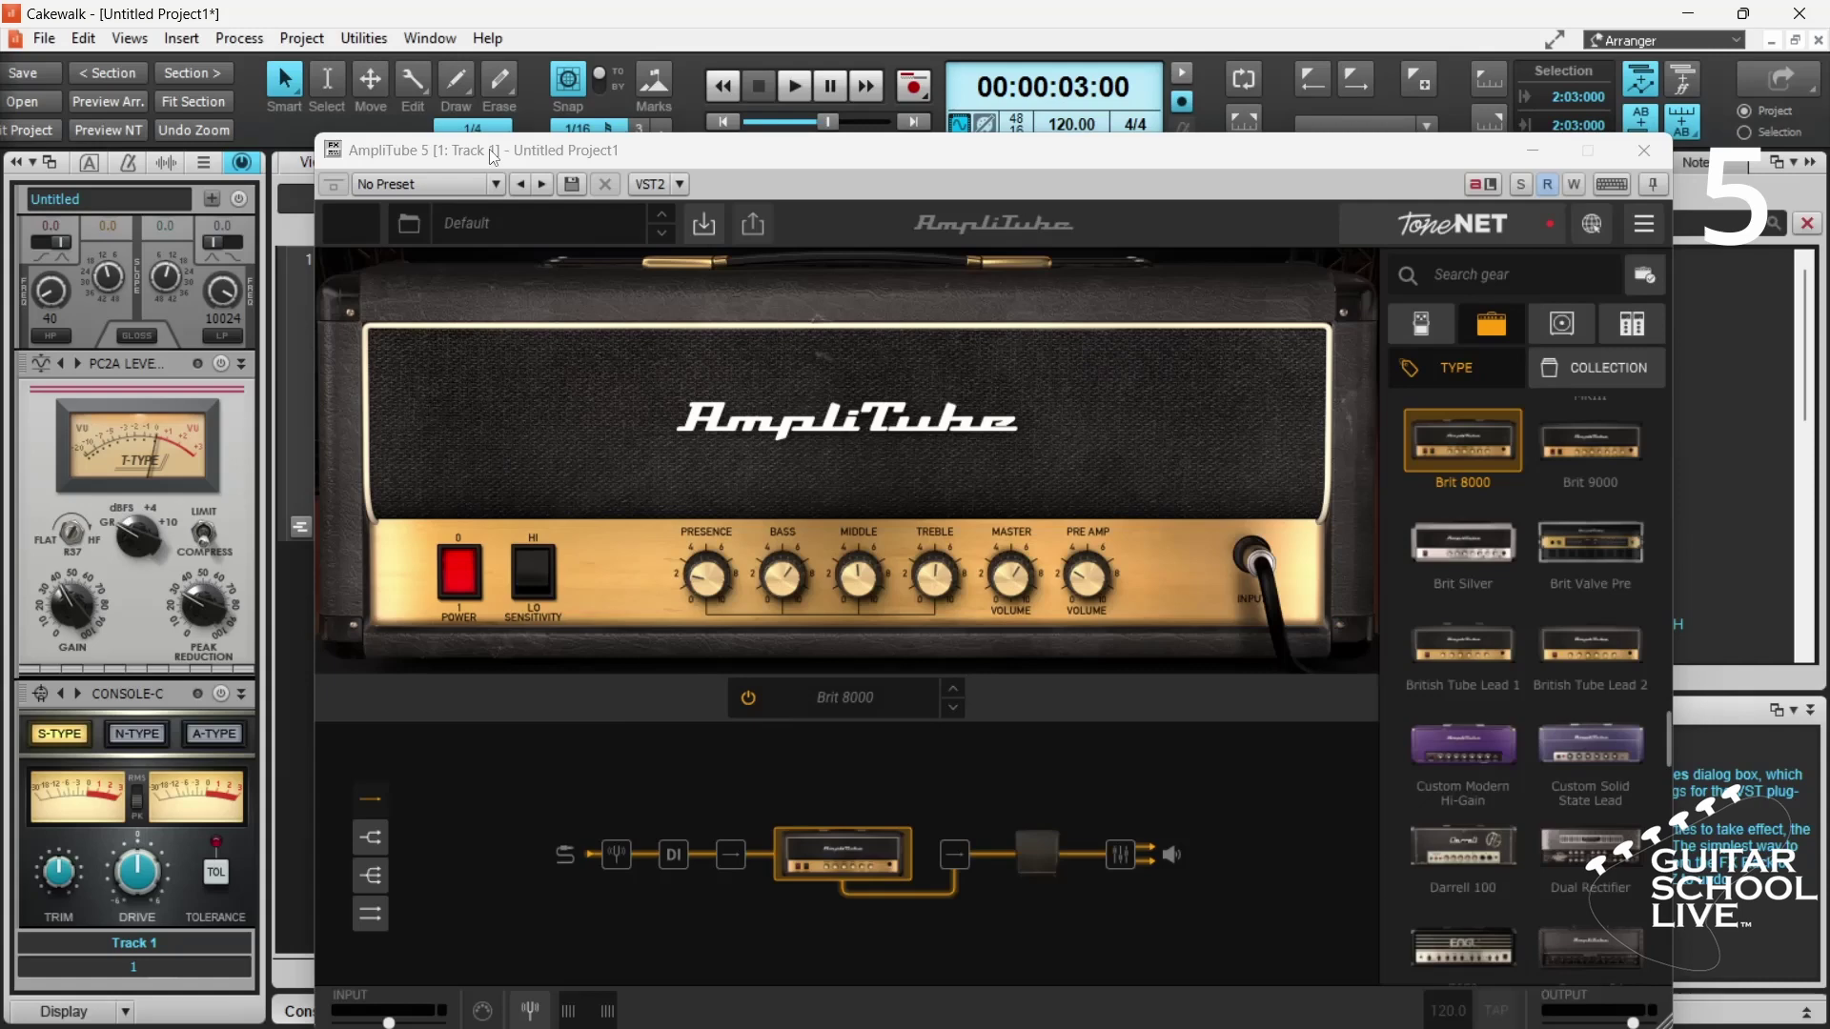
# - Insert MIDI Track 2 with input USB-Midi MIDI Omni and output 3-AmpliTube 5 1
pyautogui.moveTo(488, 160); pyautogui.dragTo(878, 267)
pyautogui.rightClick(467, 591)
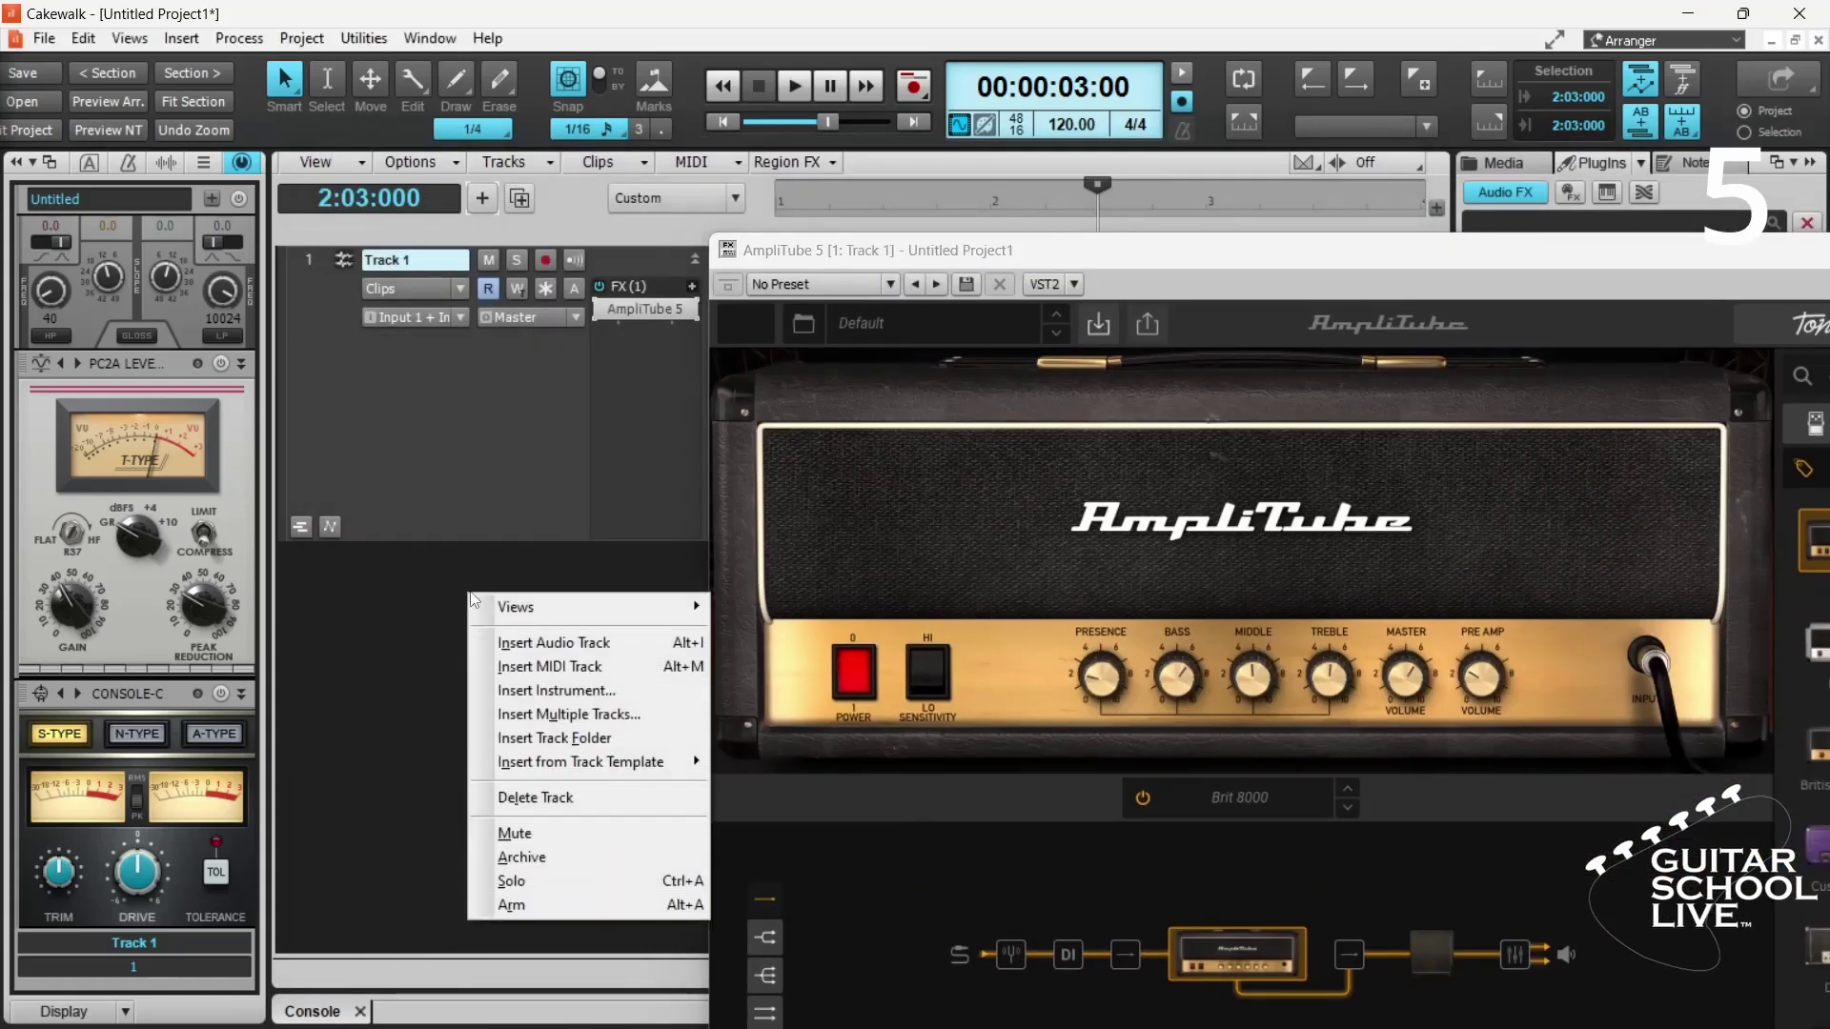
pyautogui.click(534, 666)
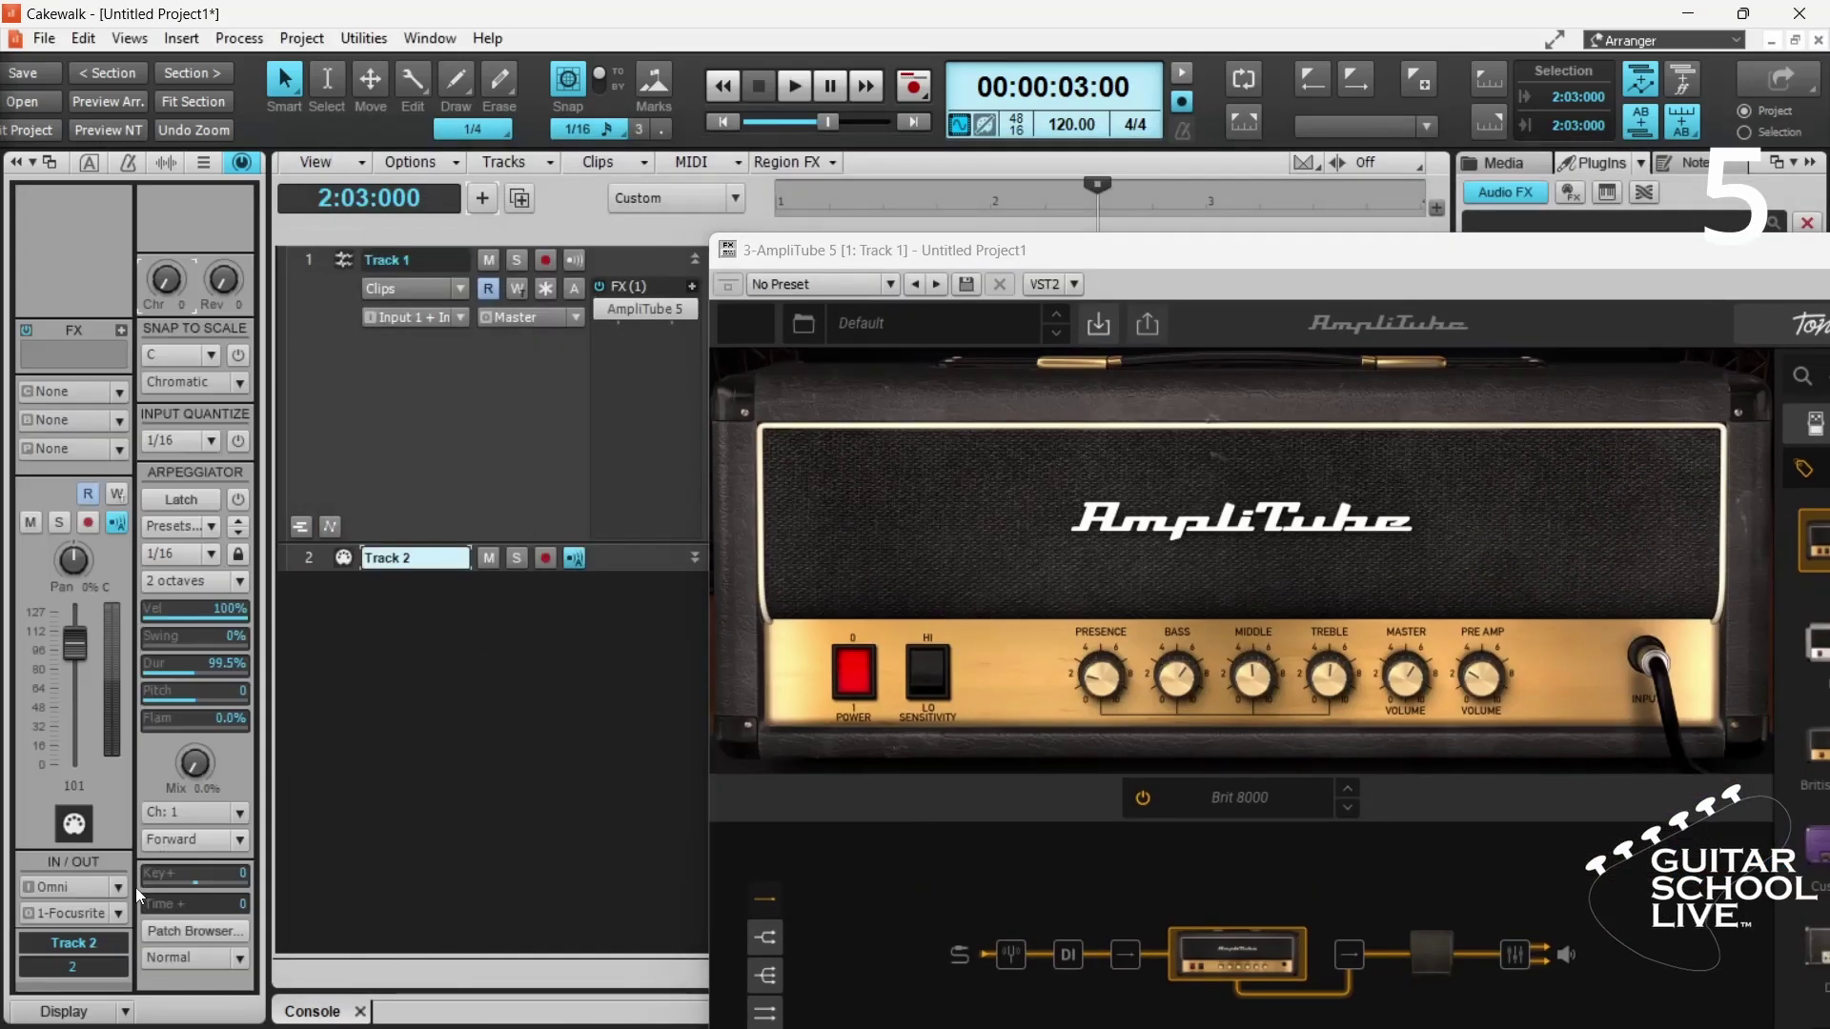
pyautogui.click(124, 889)
pyautogui.moveTo(301, 772)
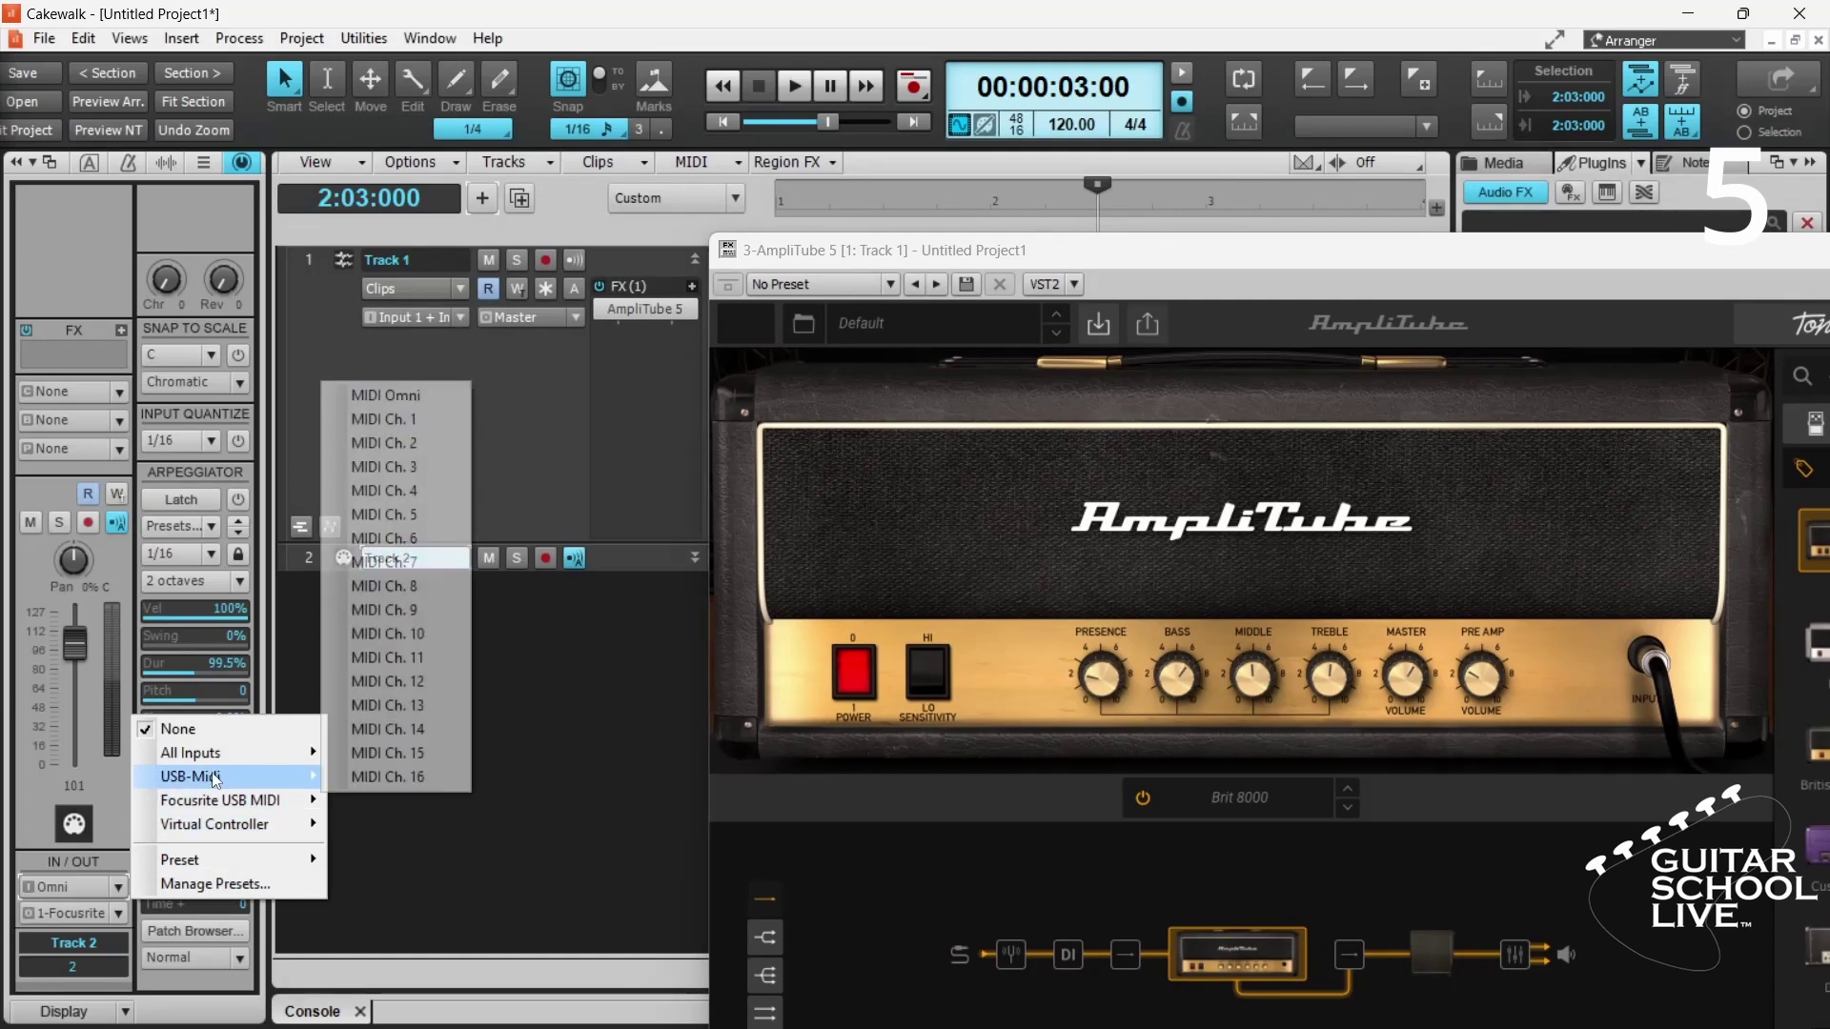
pyautogui.click(386, 395)
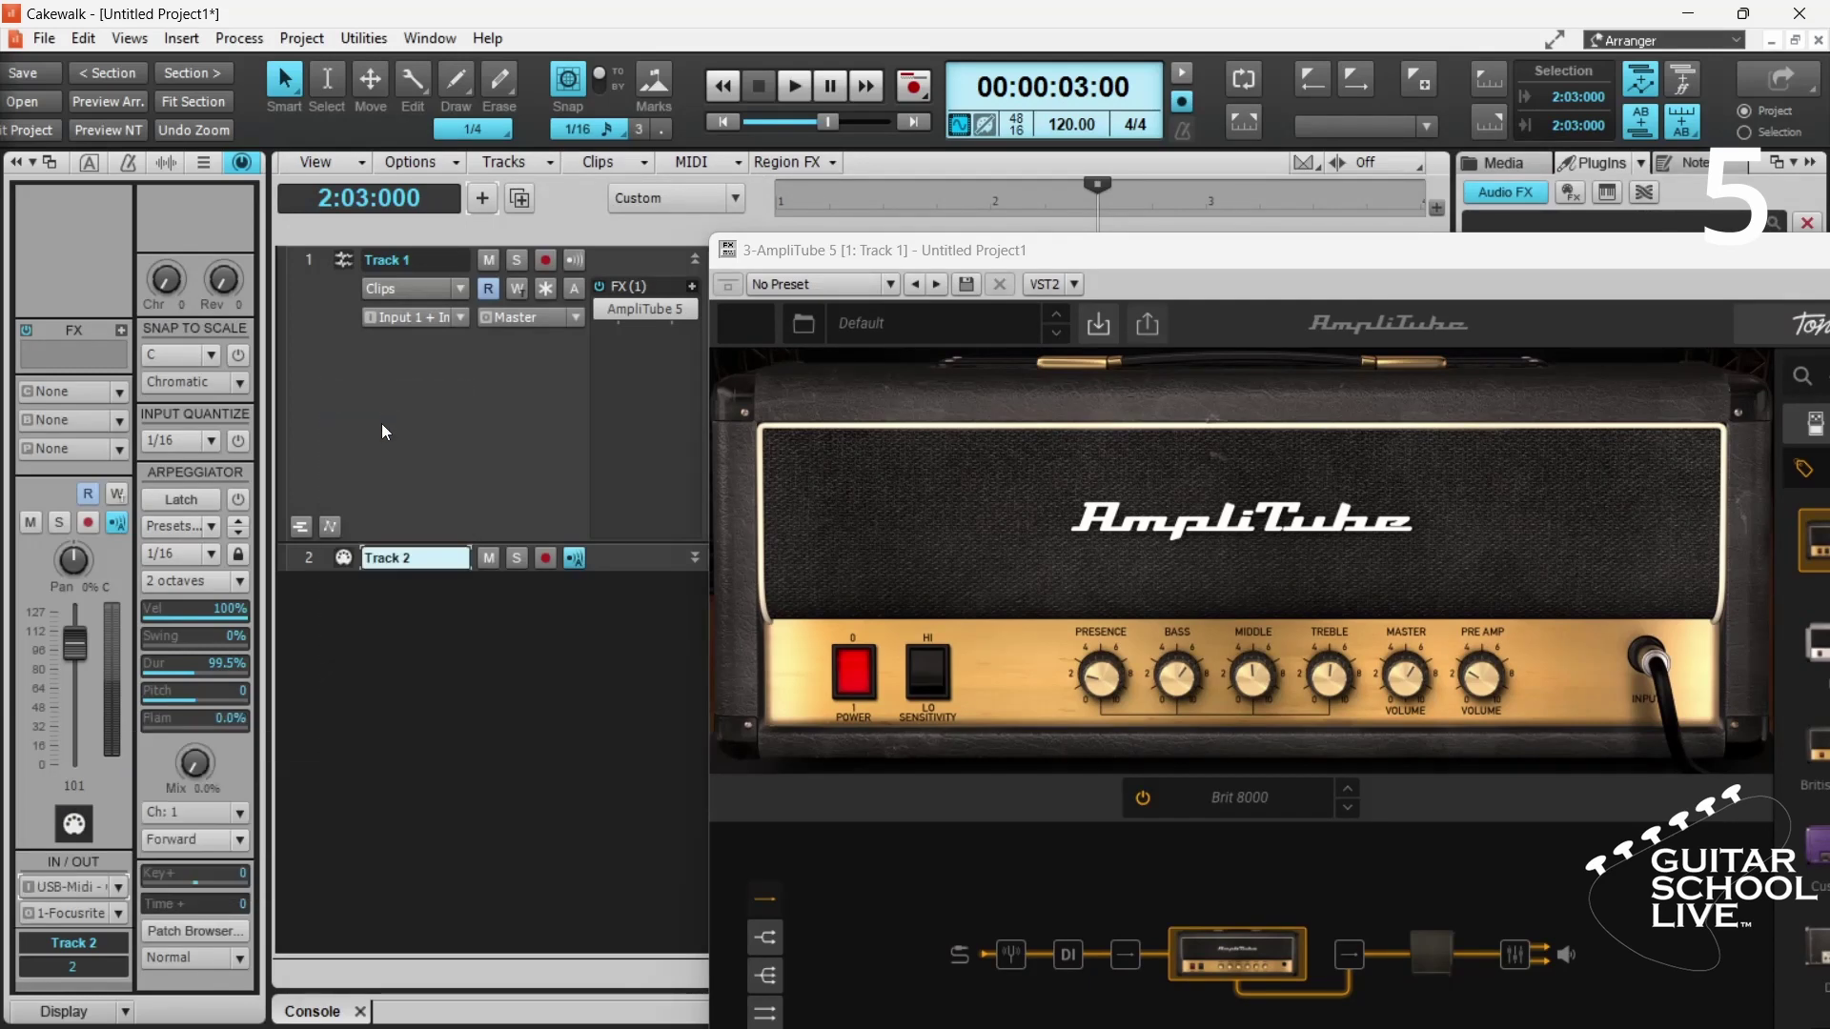
pyautogui.click(113, 916)
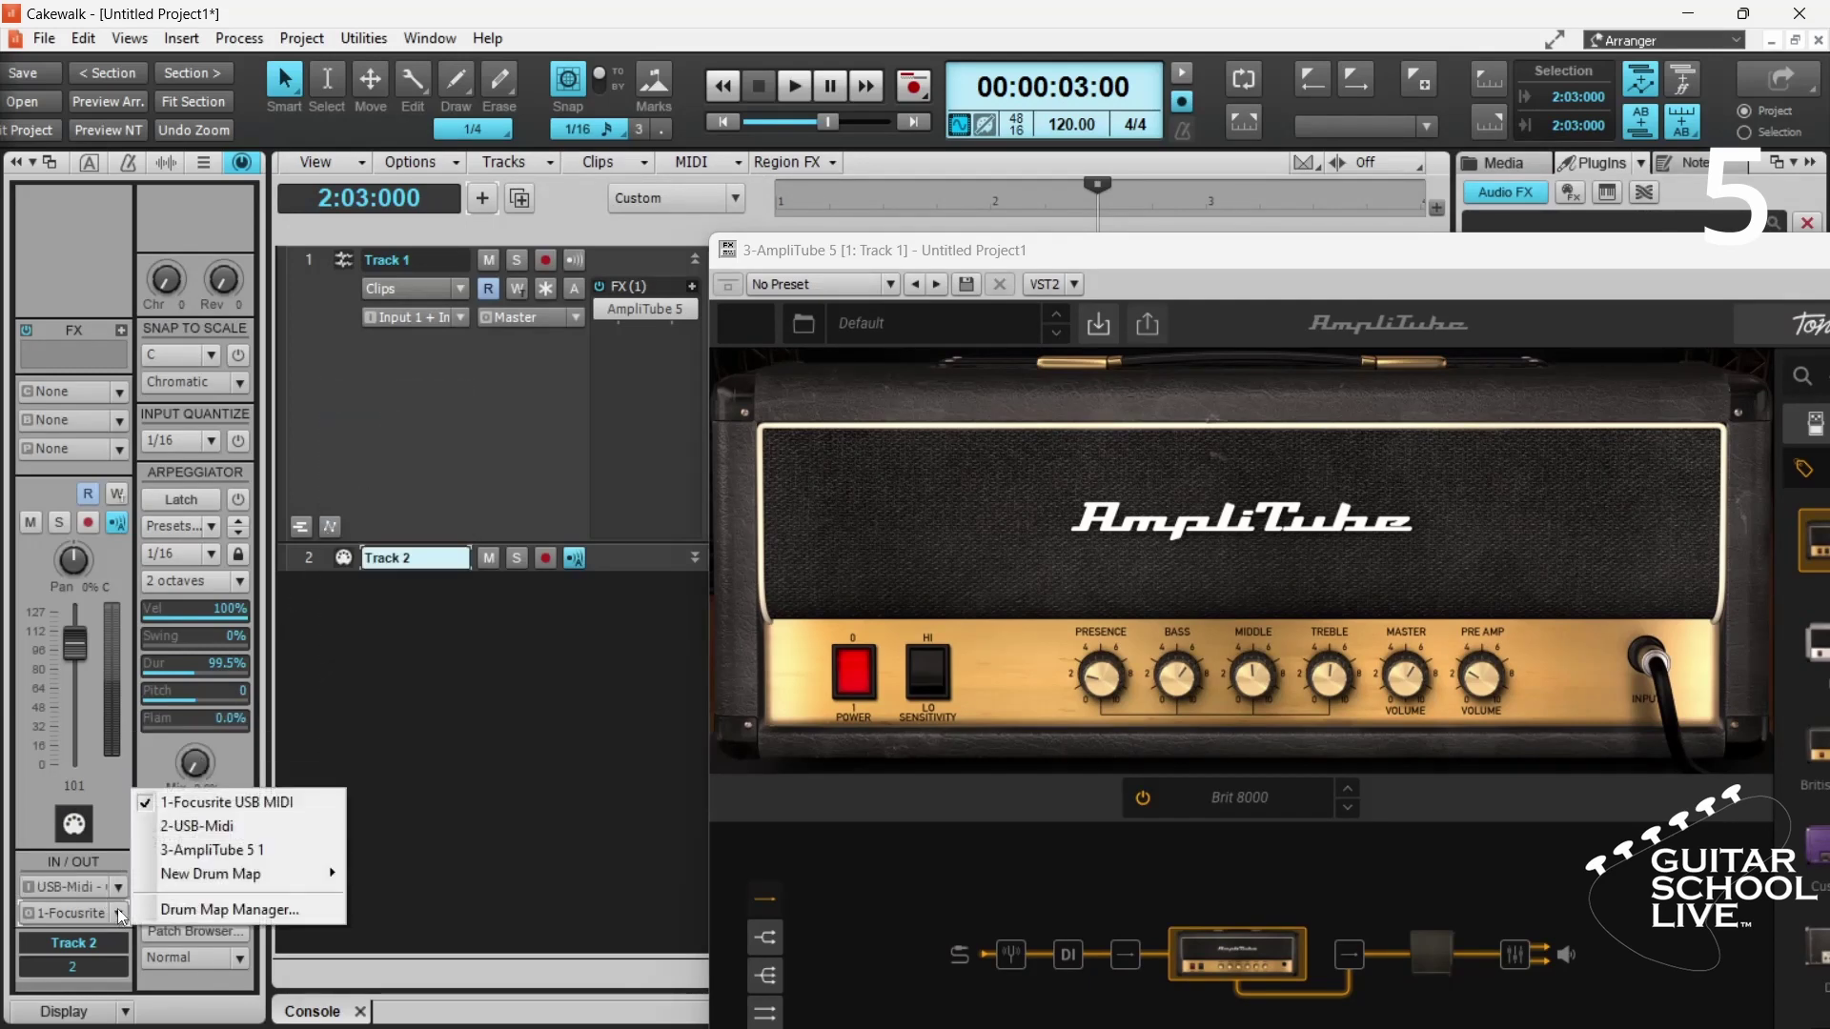
pyautogui.click(175, 852)
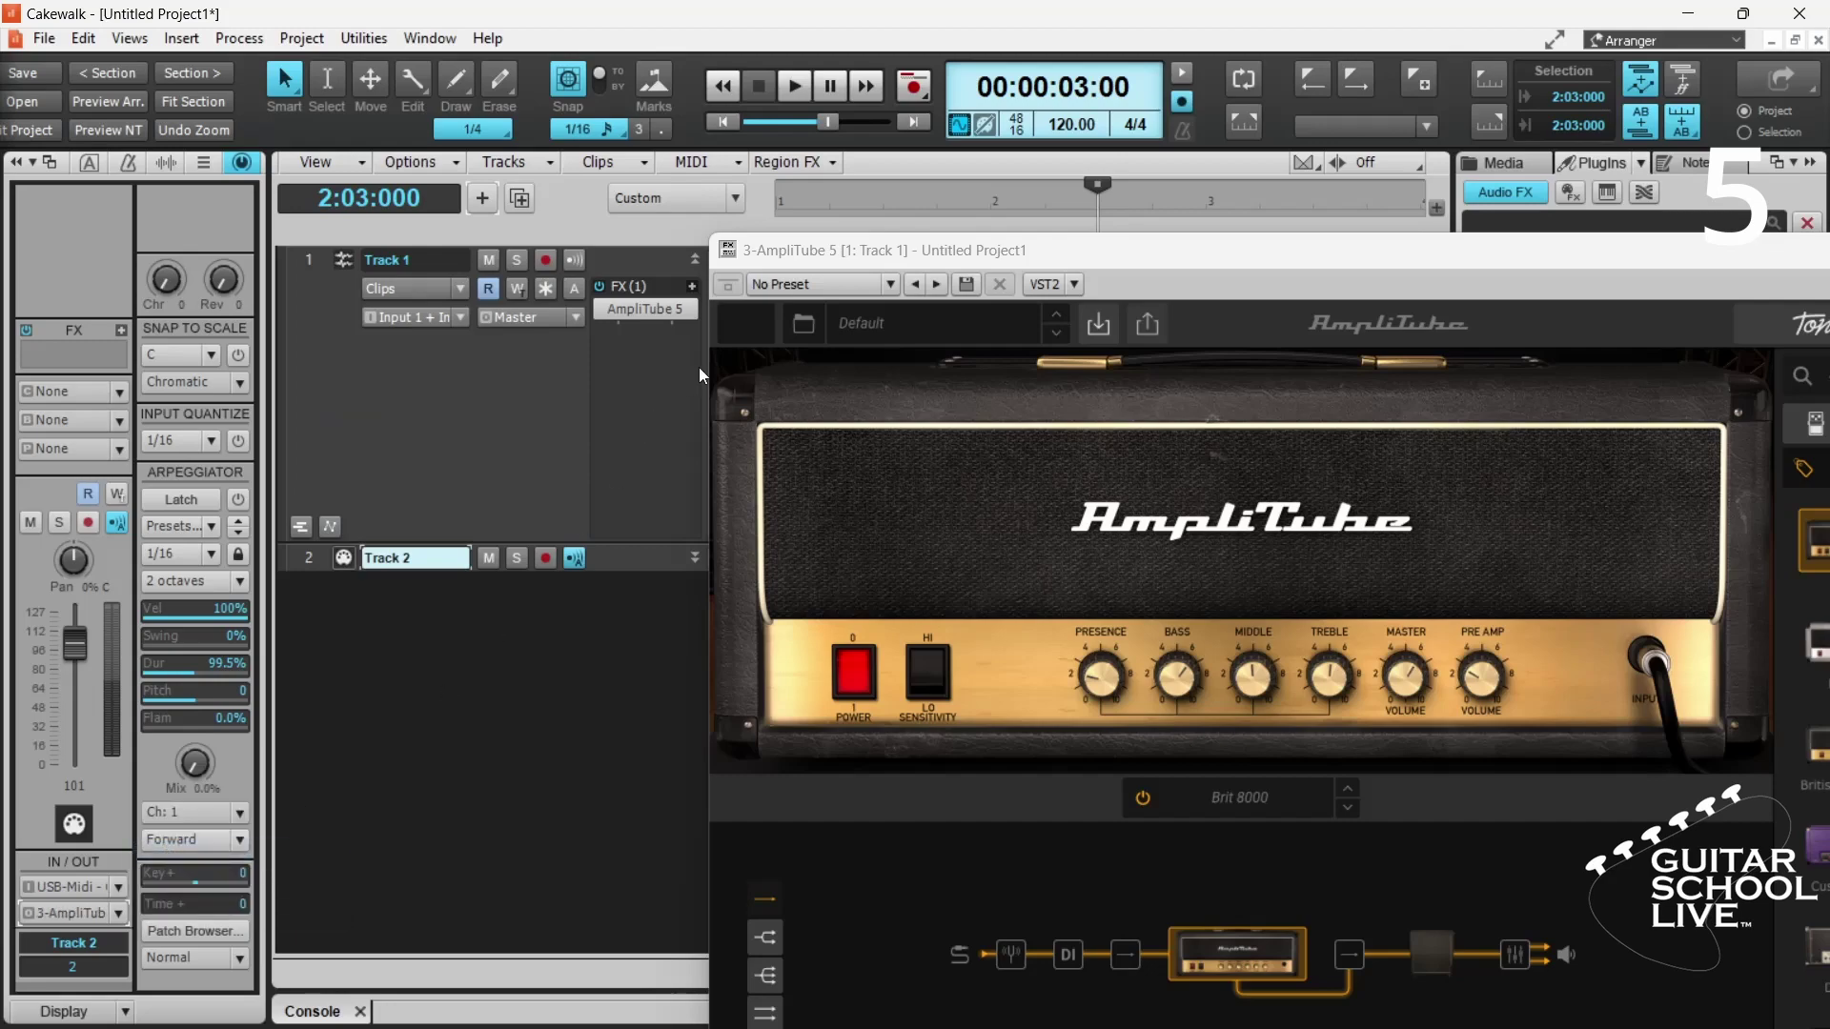
pyautogui.moveTo(863, 252); pyautogui.dragTo(487, 130)
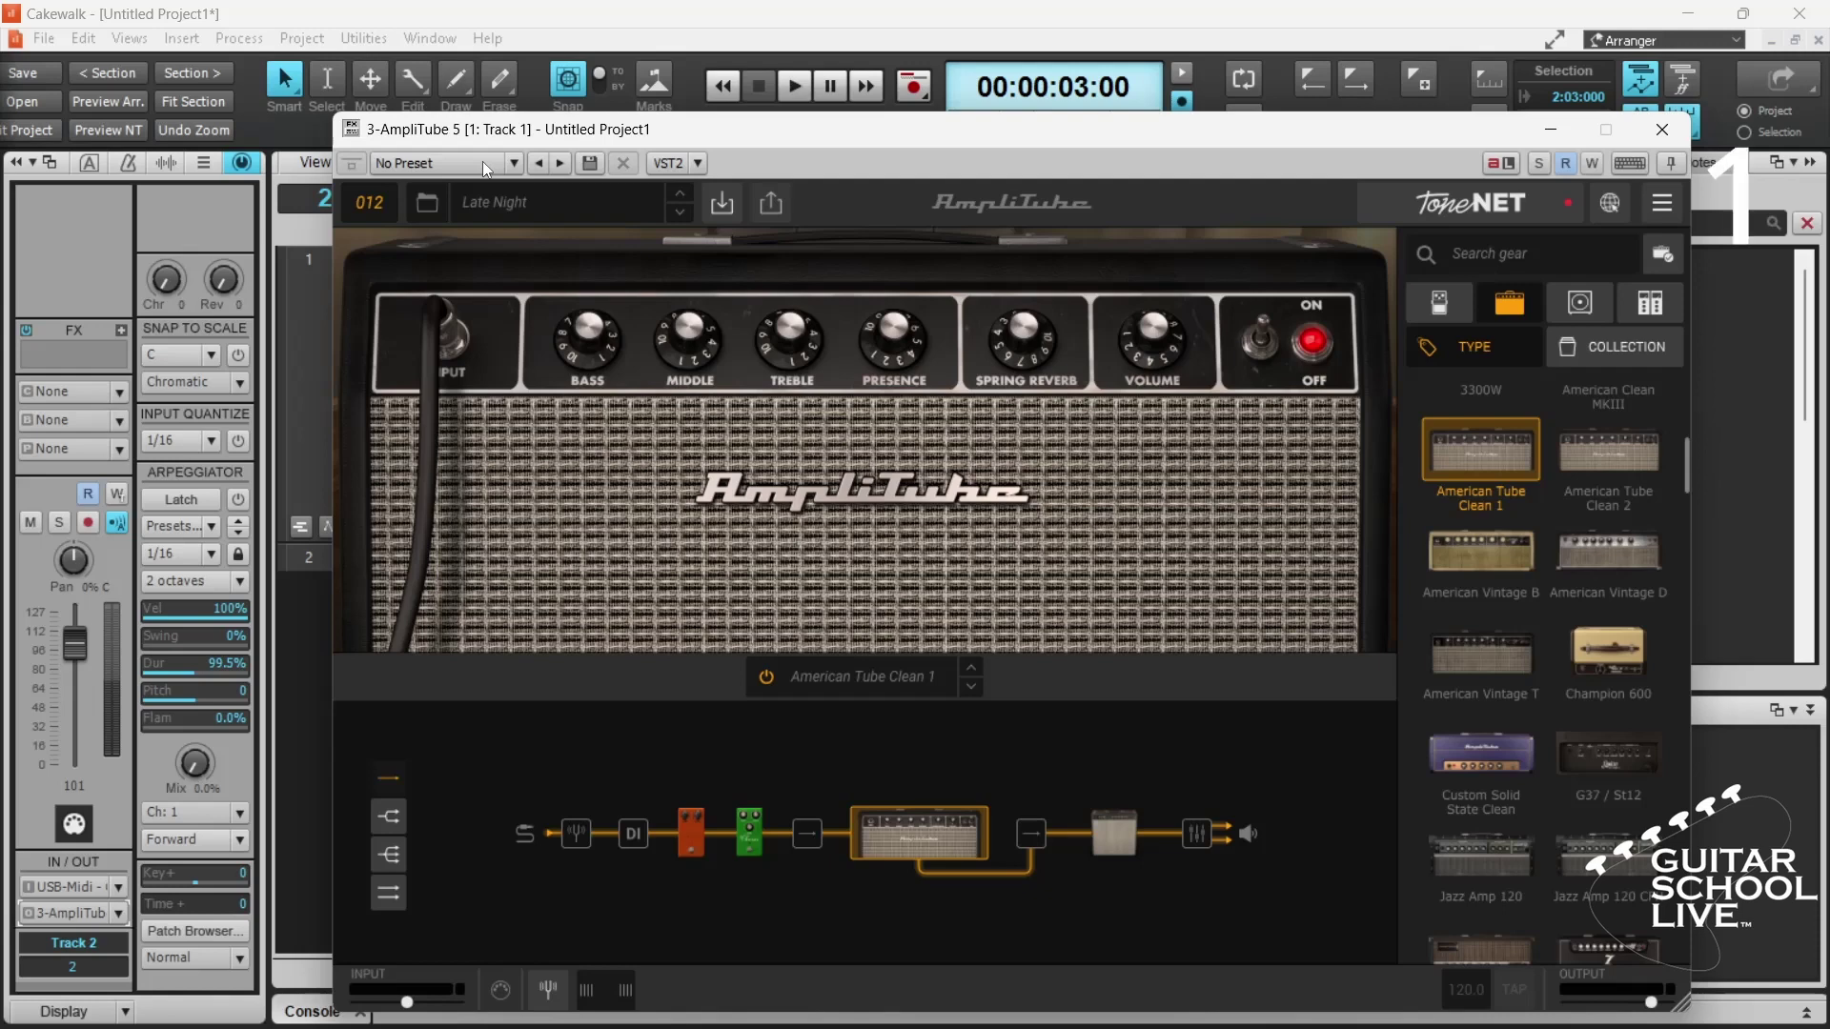
# - Show the Compressor and Chorus pedals and MIDI-learn the Compressor footswitch's bypass
pyautogui.click(699, 834)
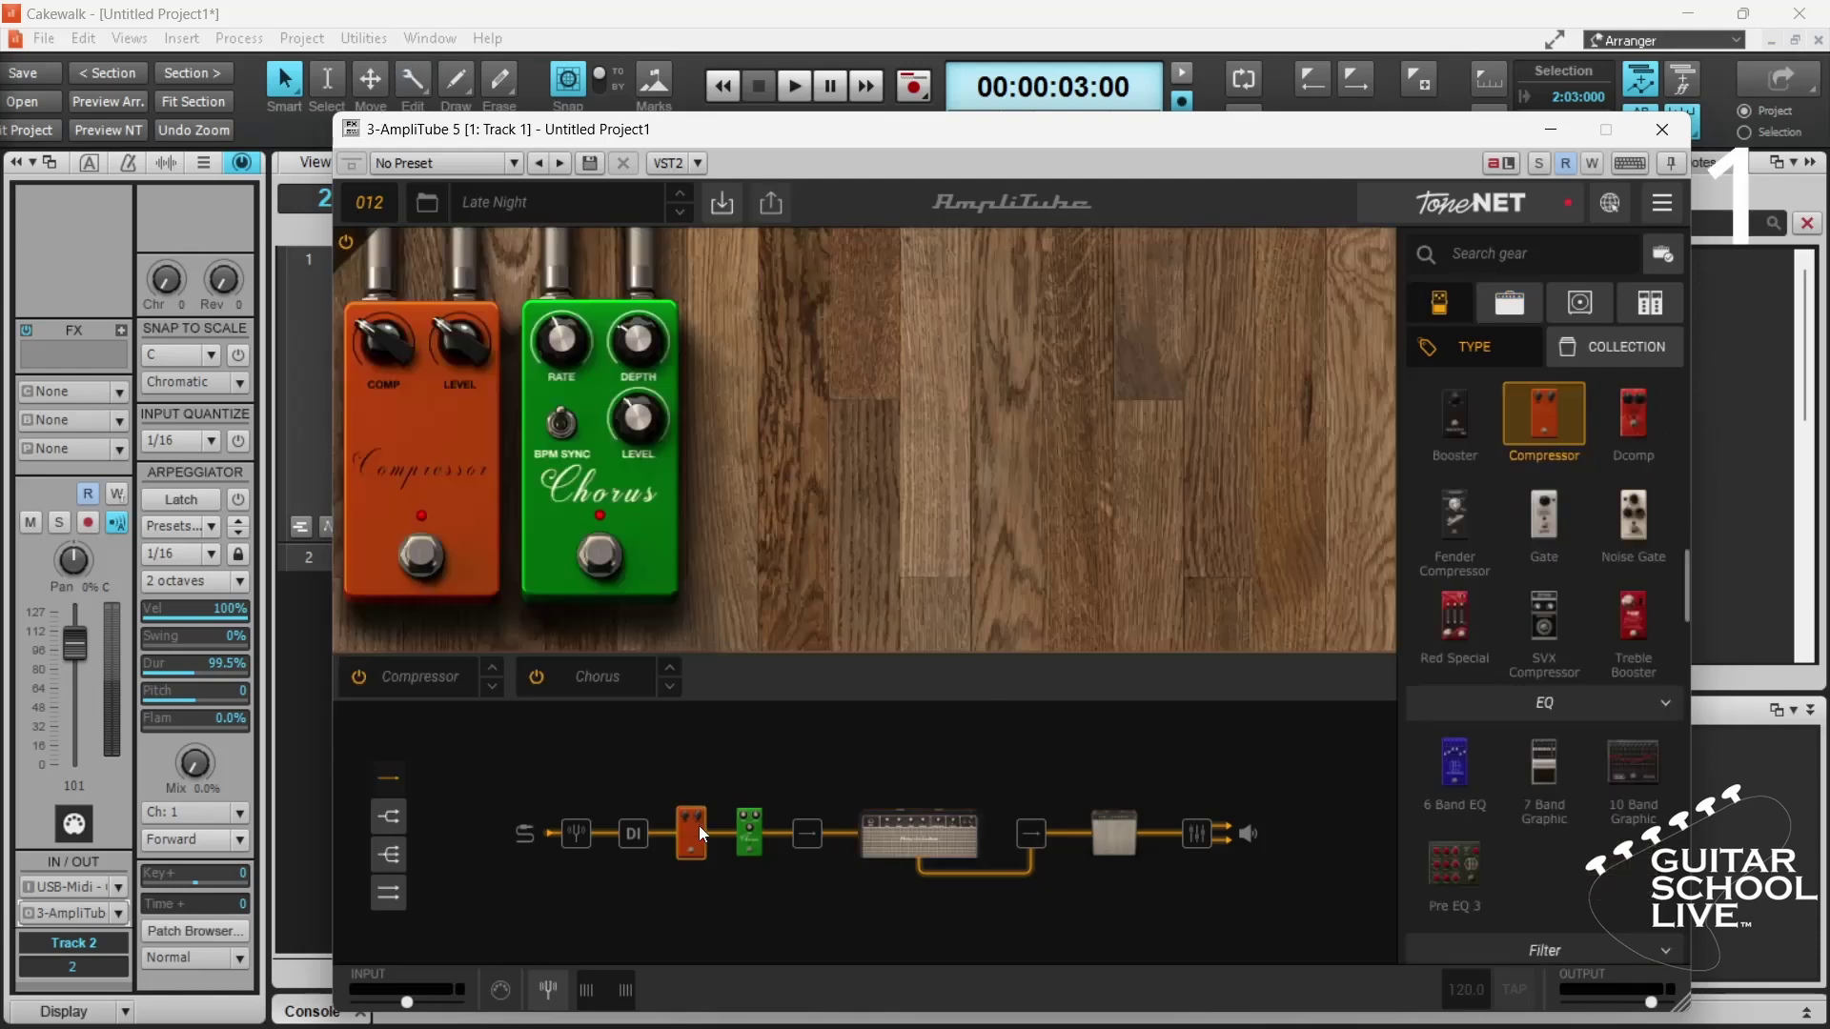
pyautogui.rightClick(424, 558)
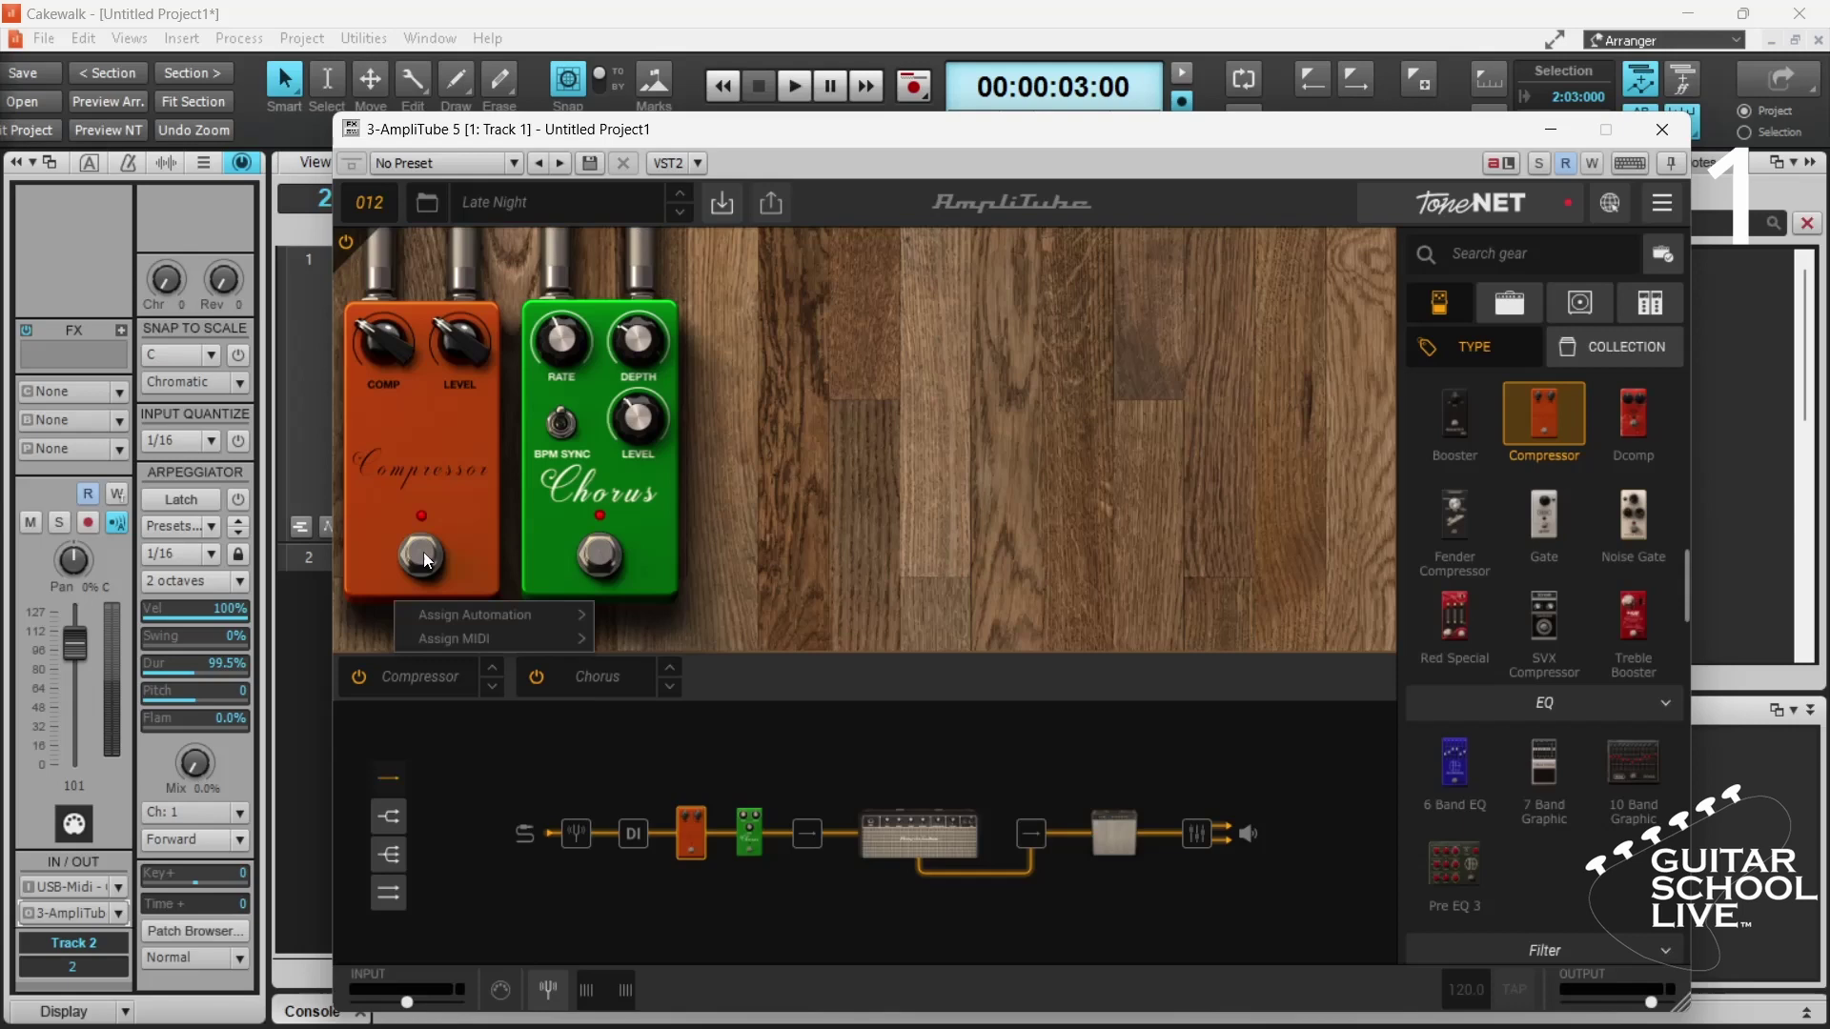
pyautogui.moveTo(472, 632)
pyautogui.moveTo(648, 642)
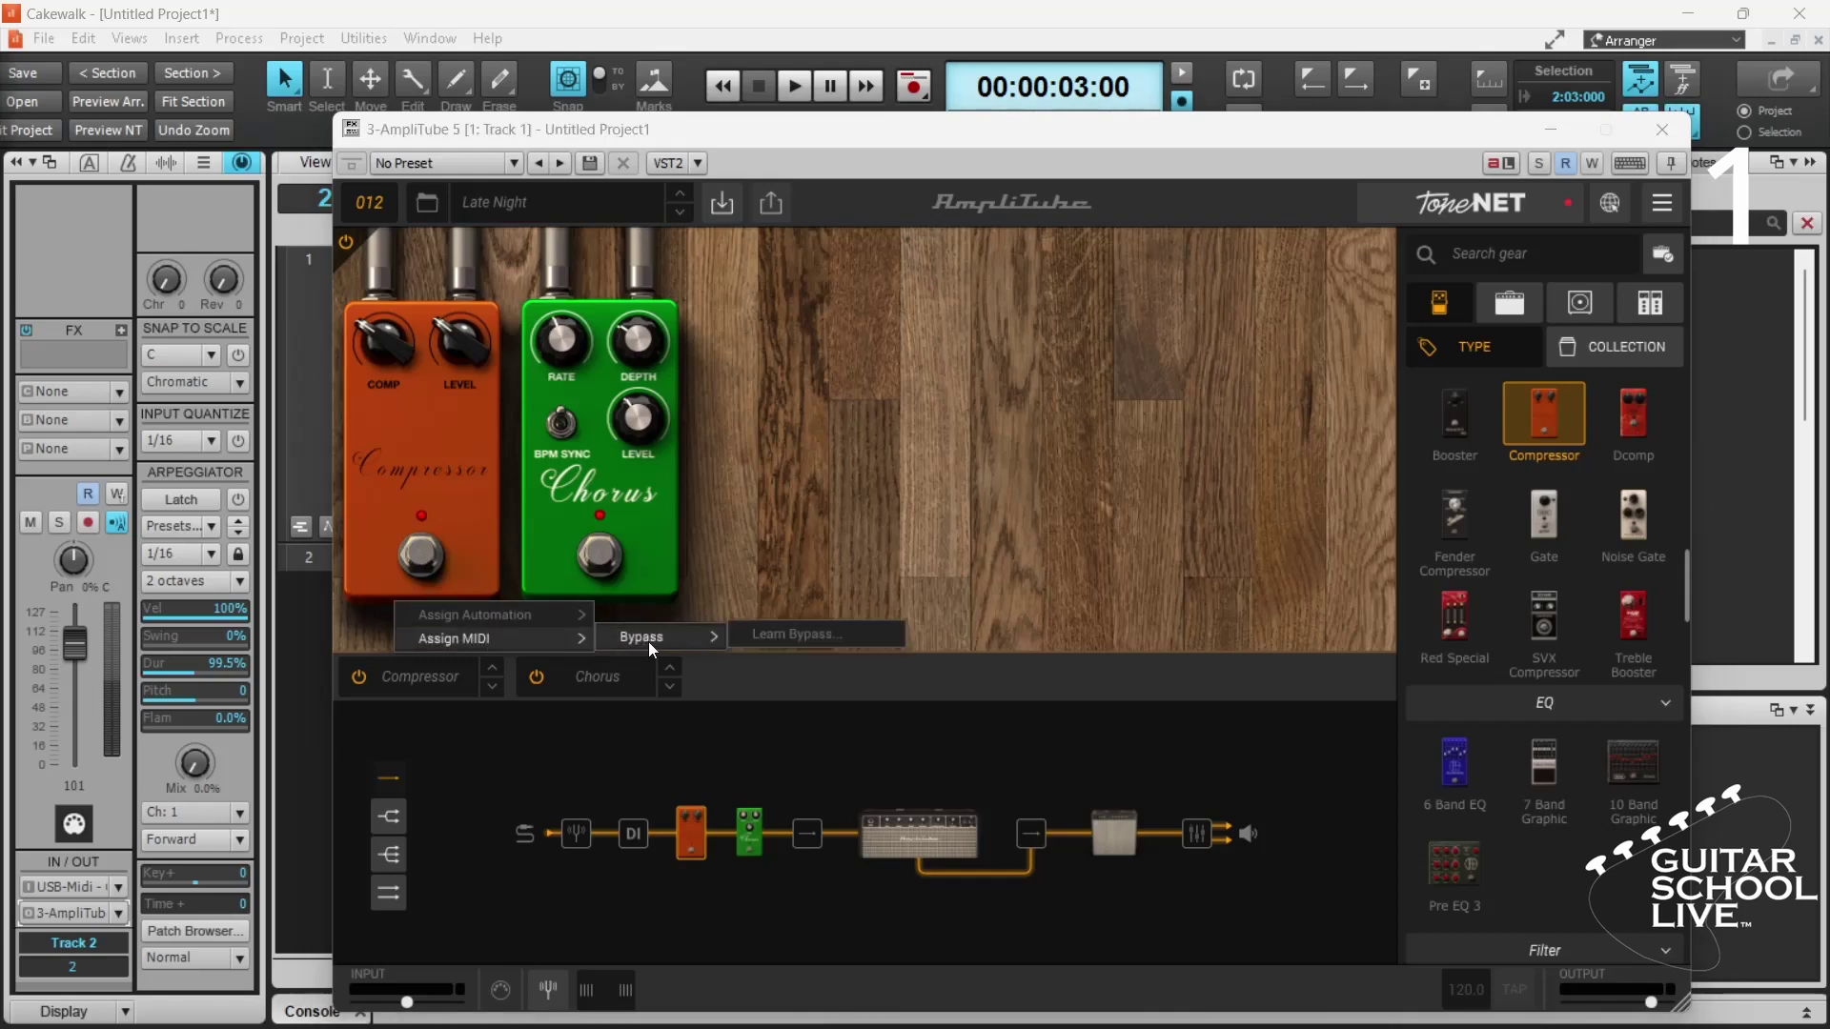
pyautogui.click(755, 647)
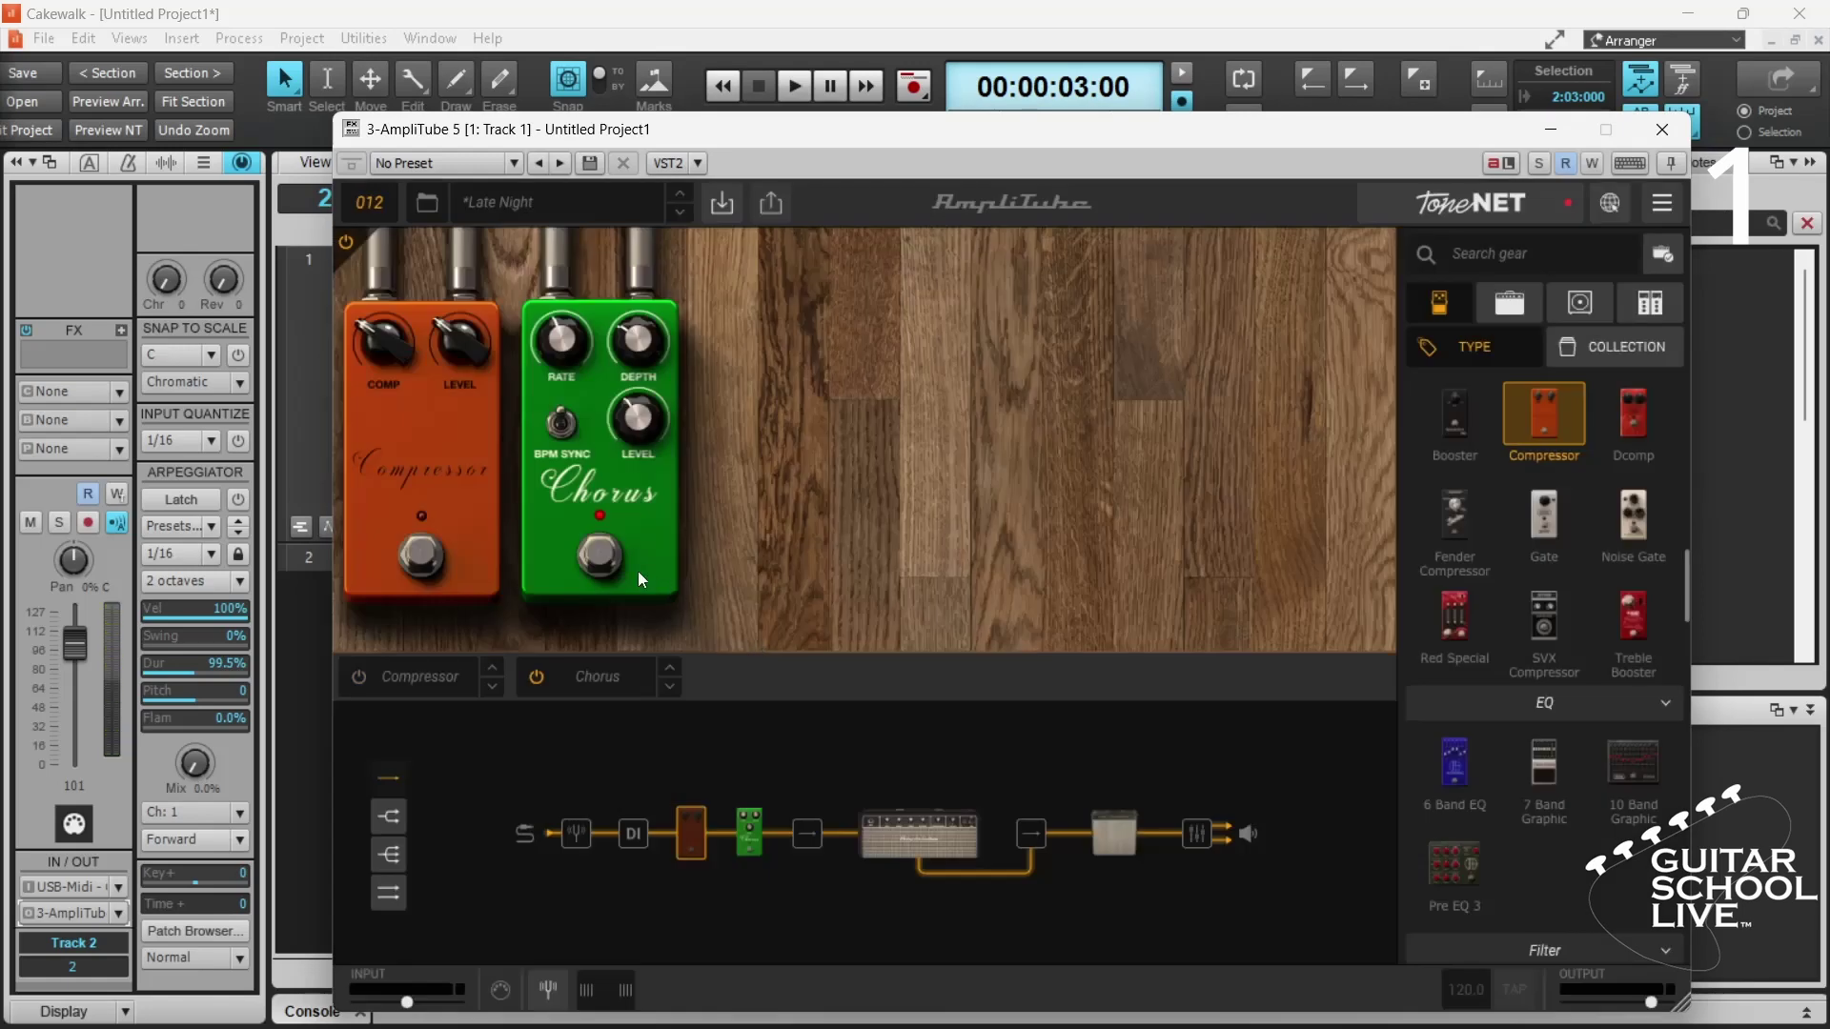
# - MIDI-learn the Chorus footswitch's bypass and dismiss the waiting-for-MIDI prompt
pyautogui.rightClick(611, 560)
pyautogui.moveTo(681, 643)
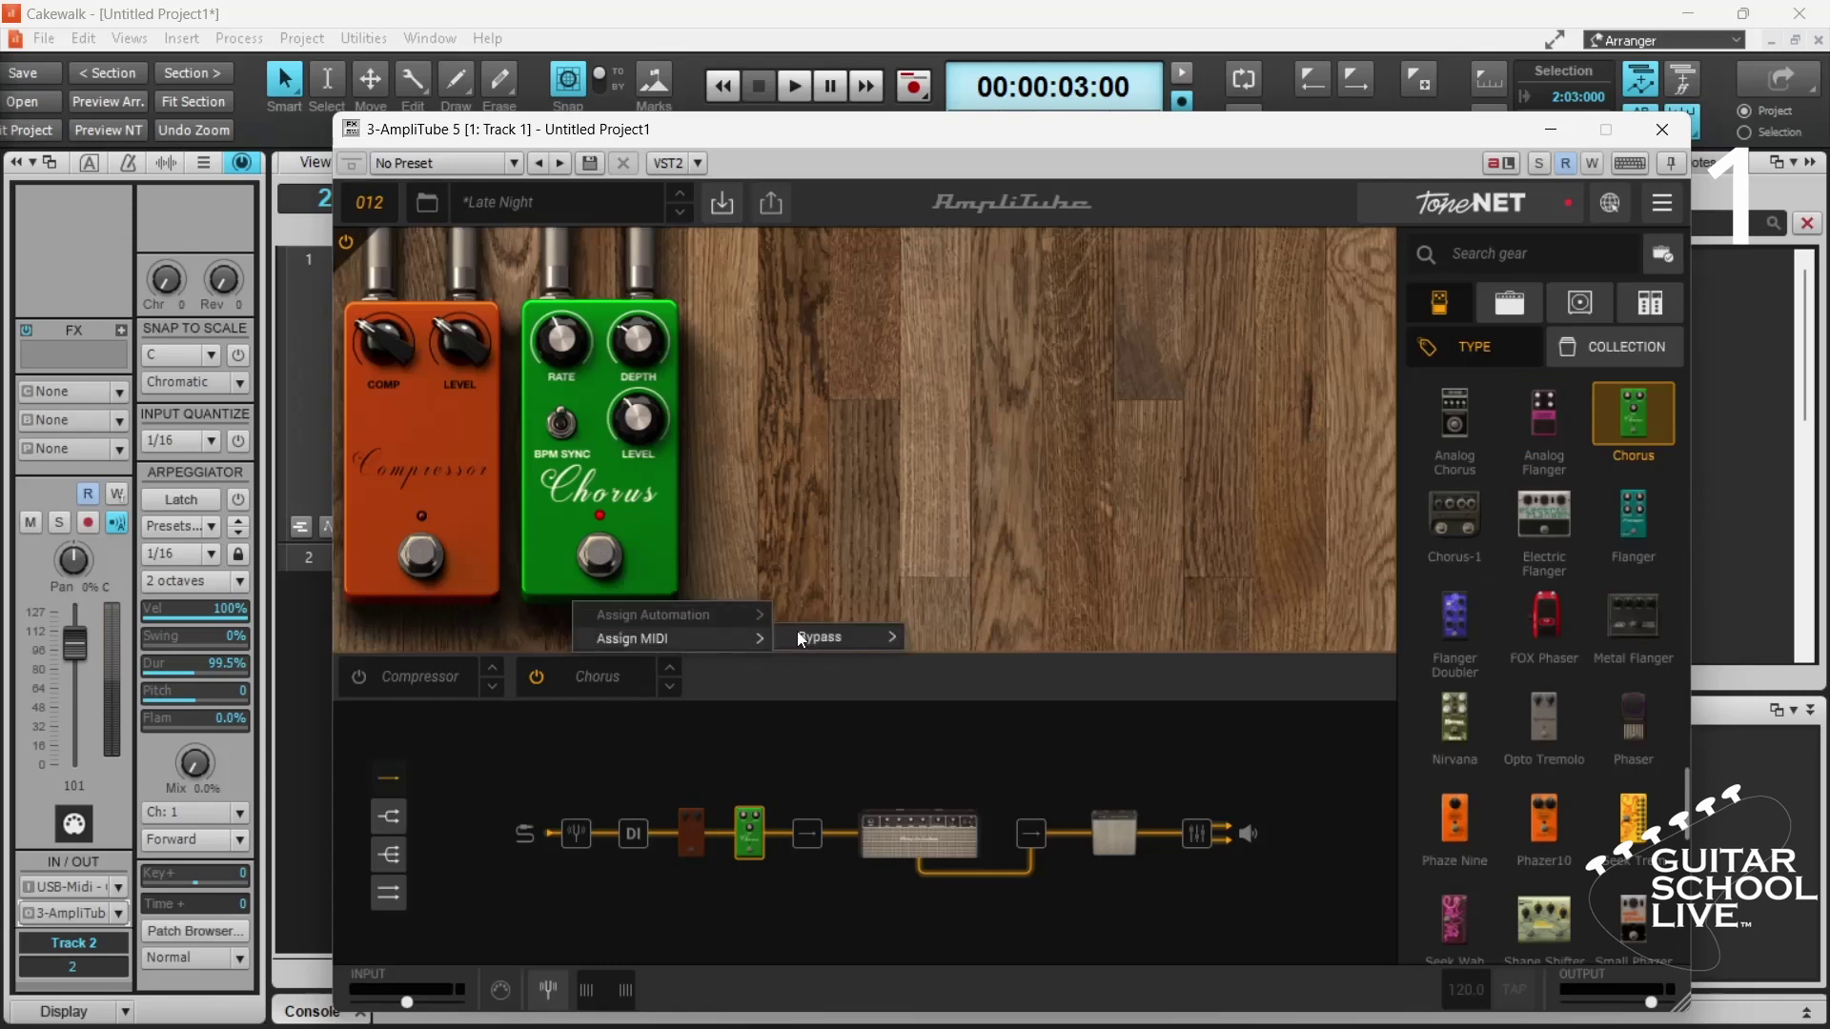
pyautogui.moveTo(851, 640)
pyautogui.click(953, 637)
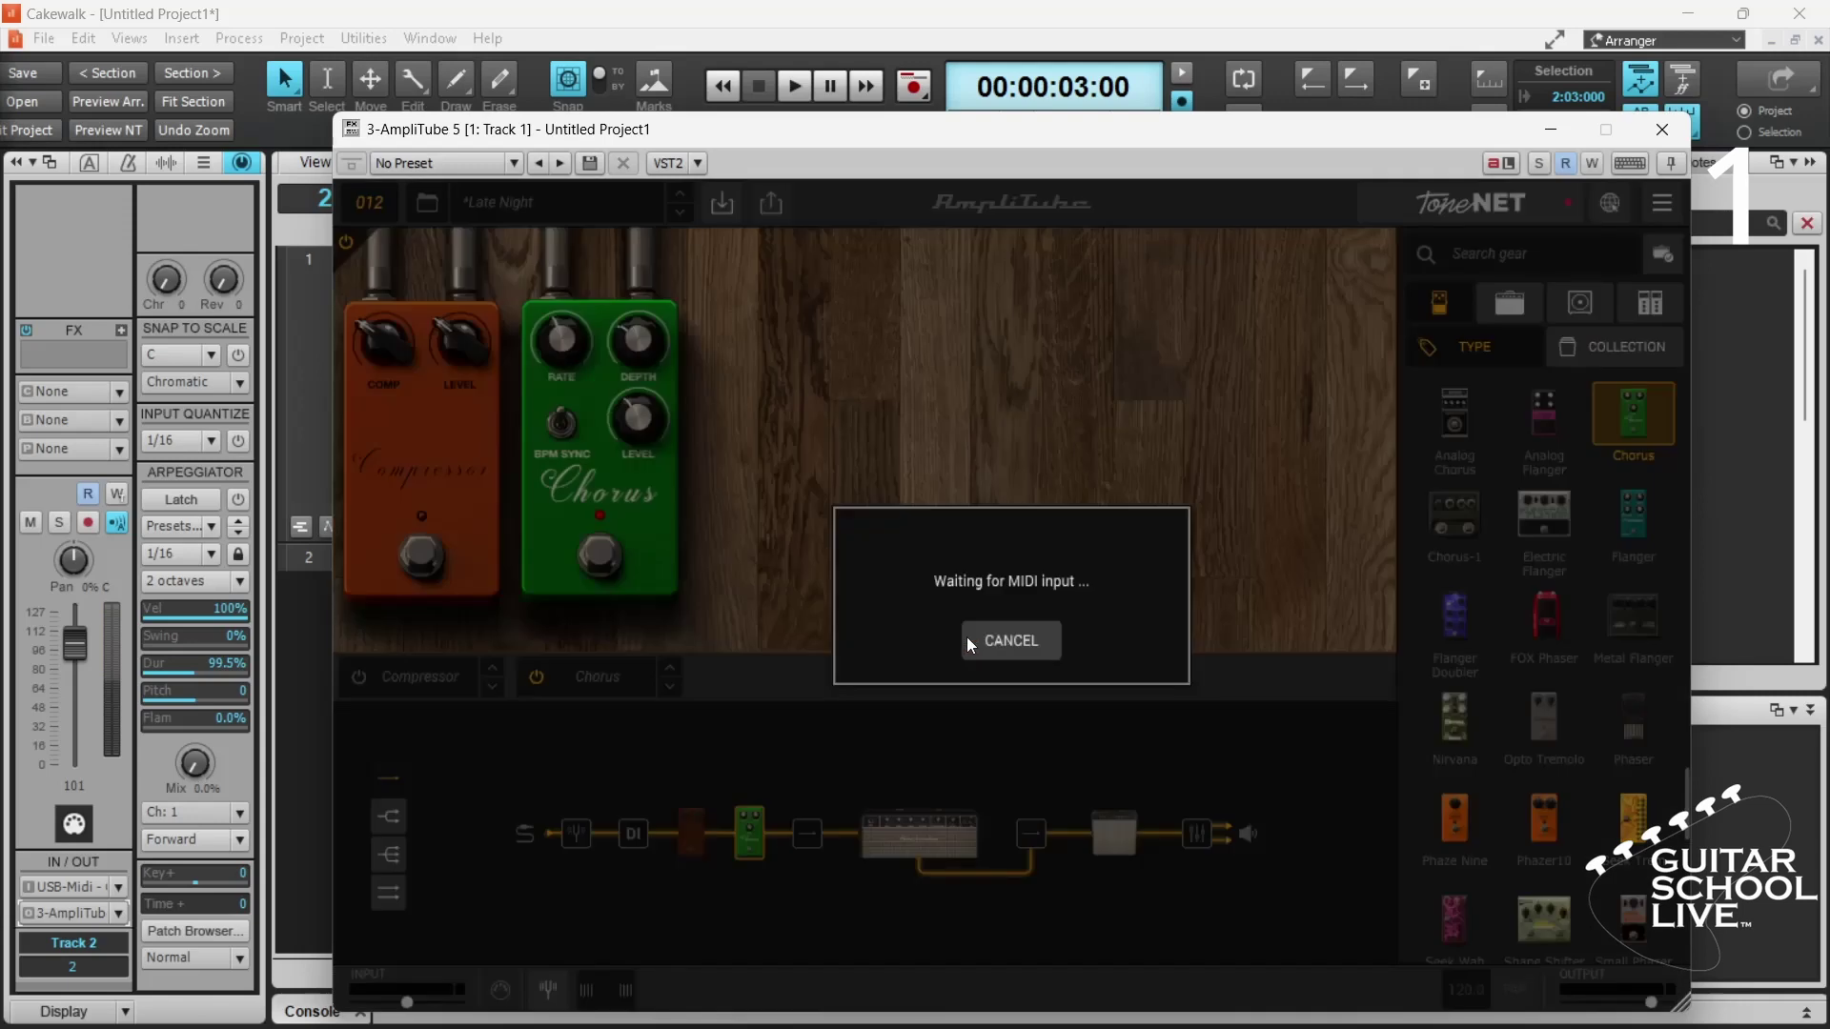
pyautogui.click(967, 637)
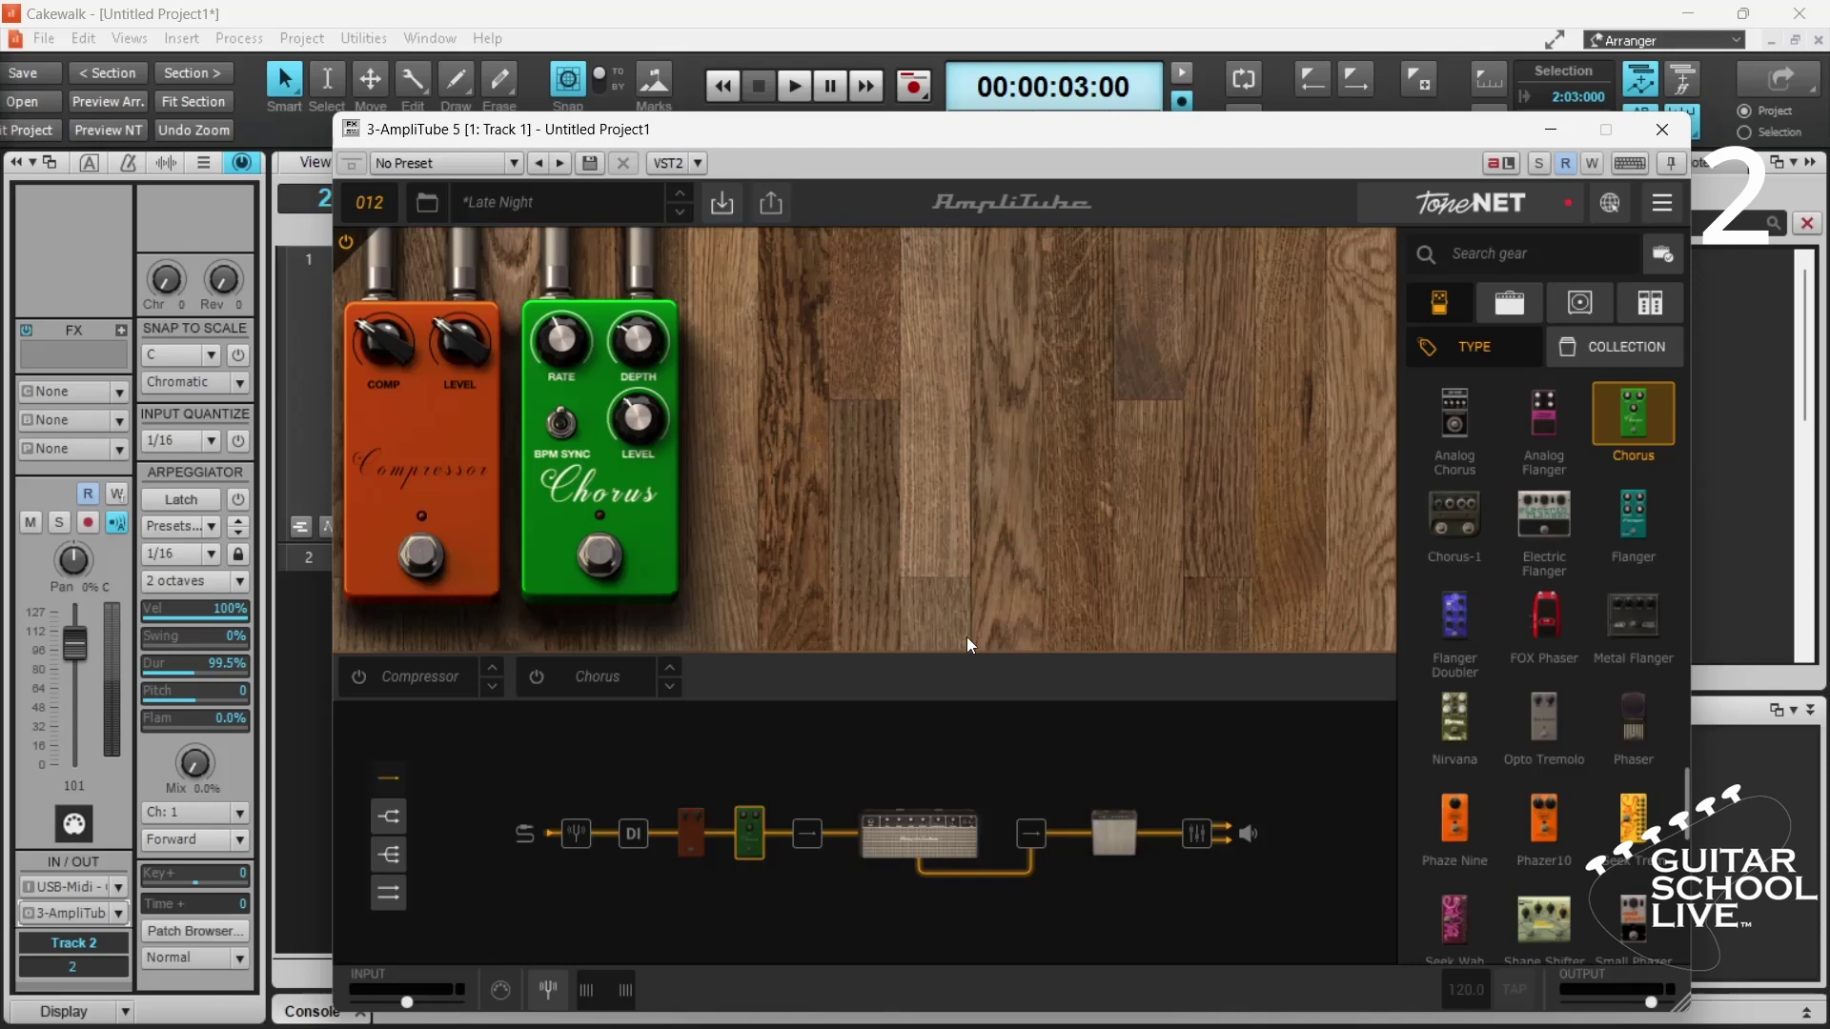
# - In the preset's Control Change map, turn Latch ON for Compressor Bypass (CC 1) and Chorus Bypass (CC 2)
pyautogui.click(1664, 205)
pyautogui.click(951, 355)
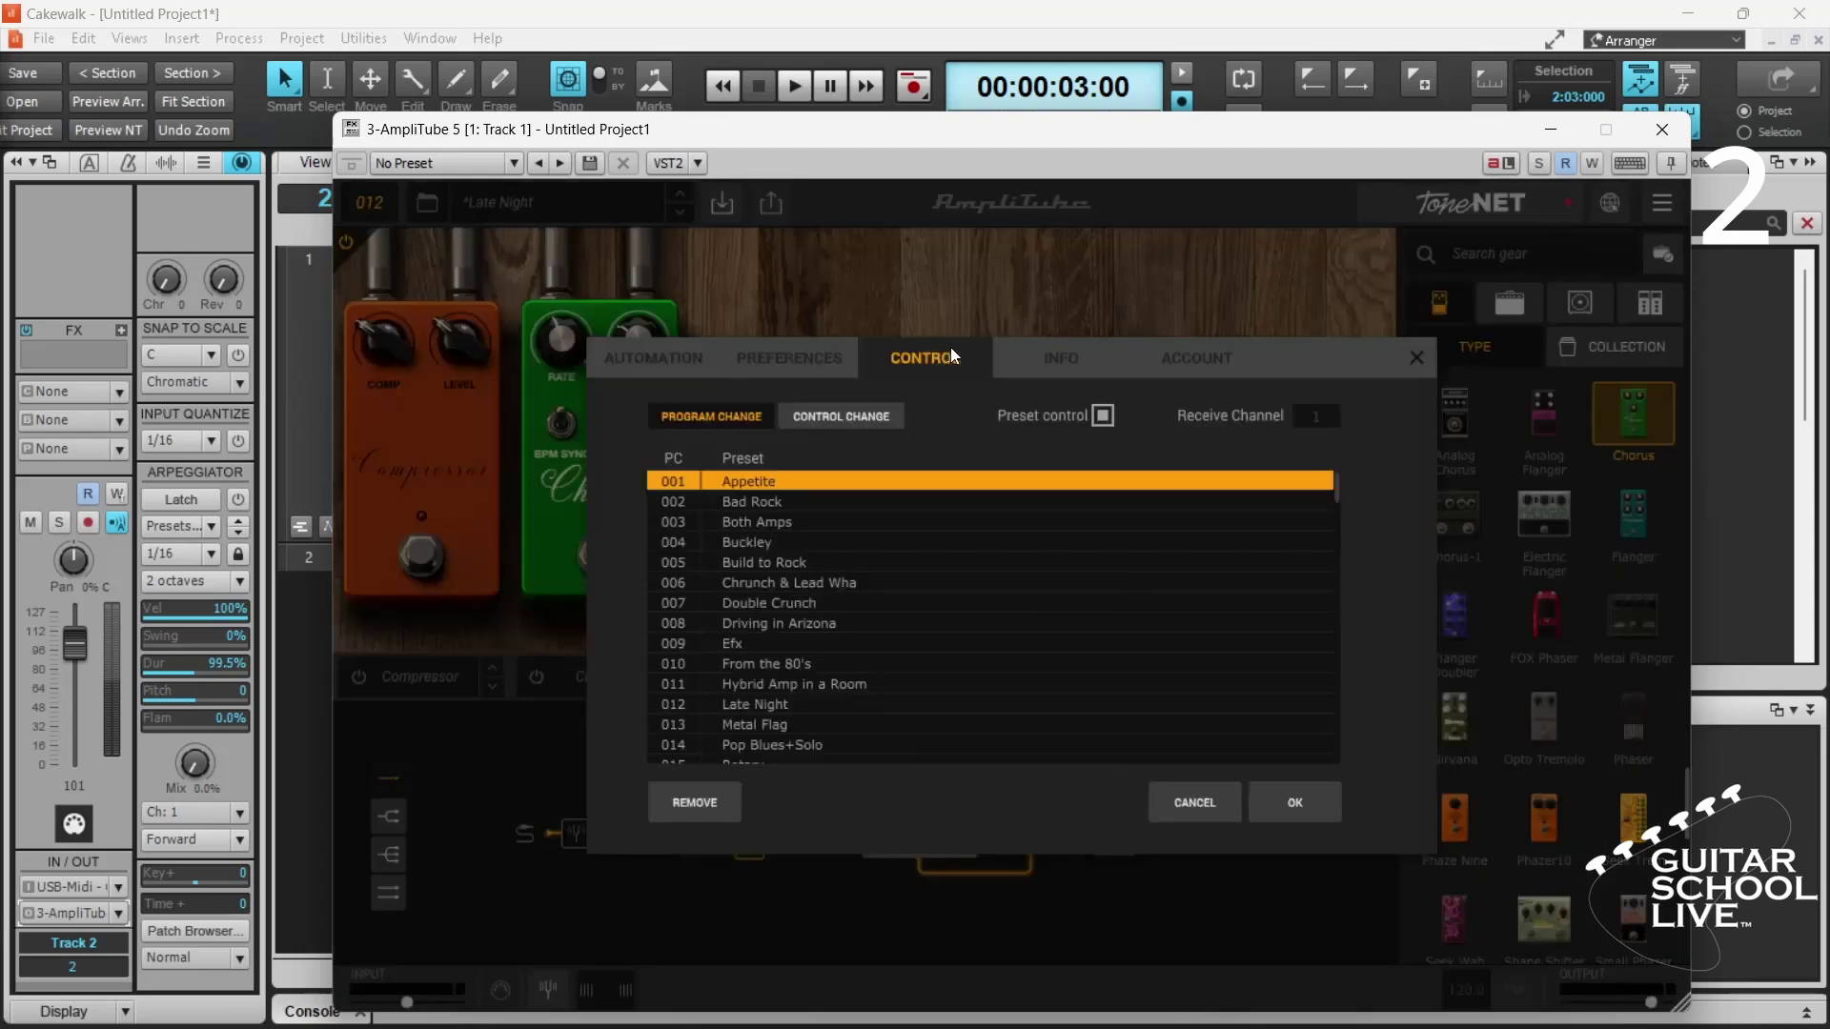
pyautogui.click(878, 417)
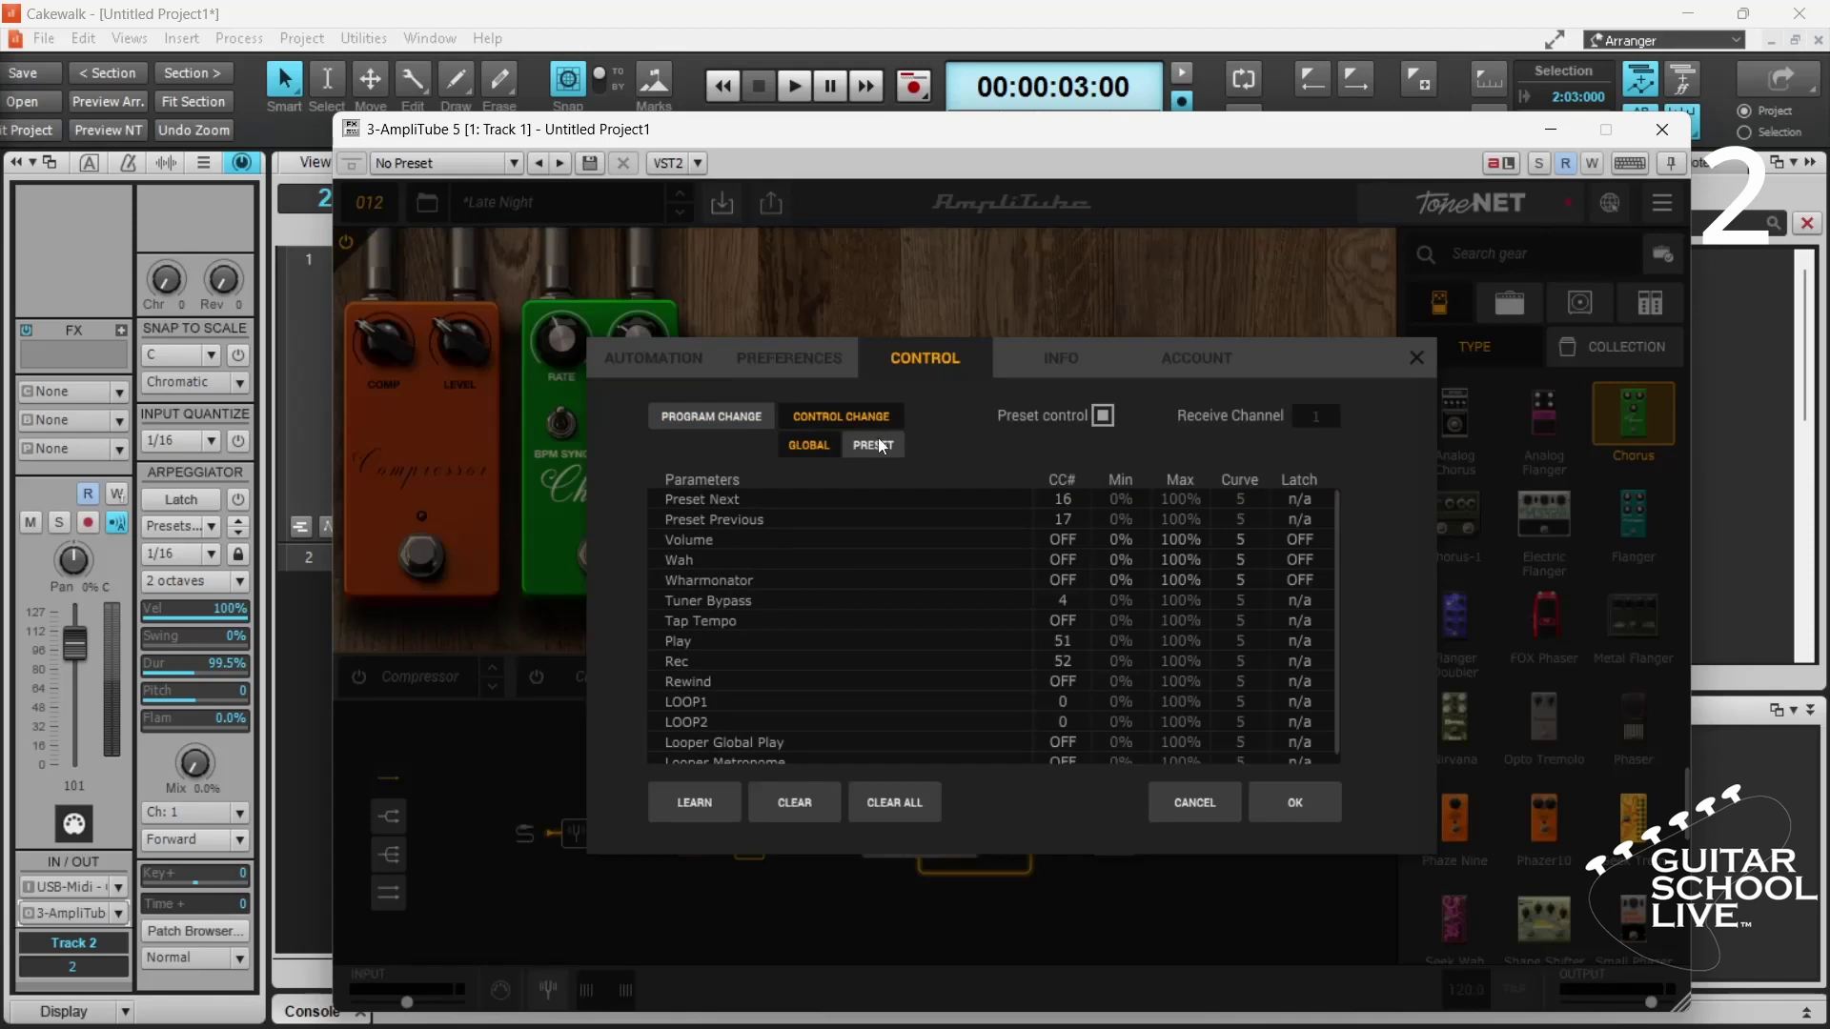
pyautogui.click(884, 448)
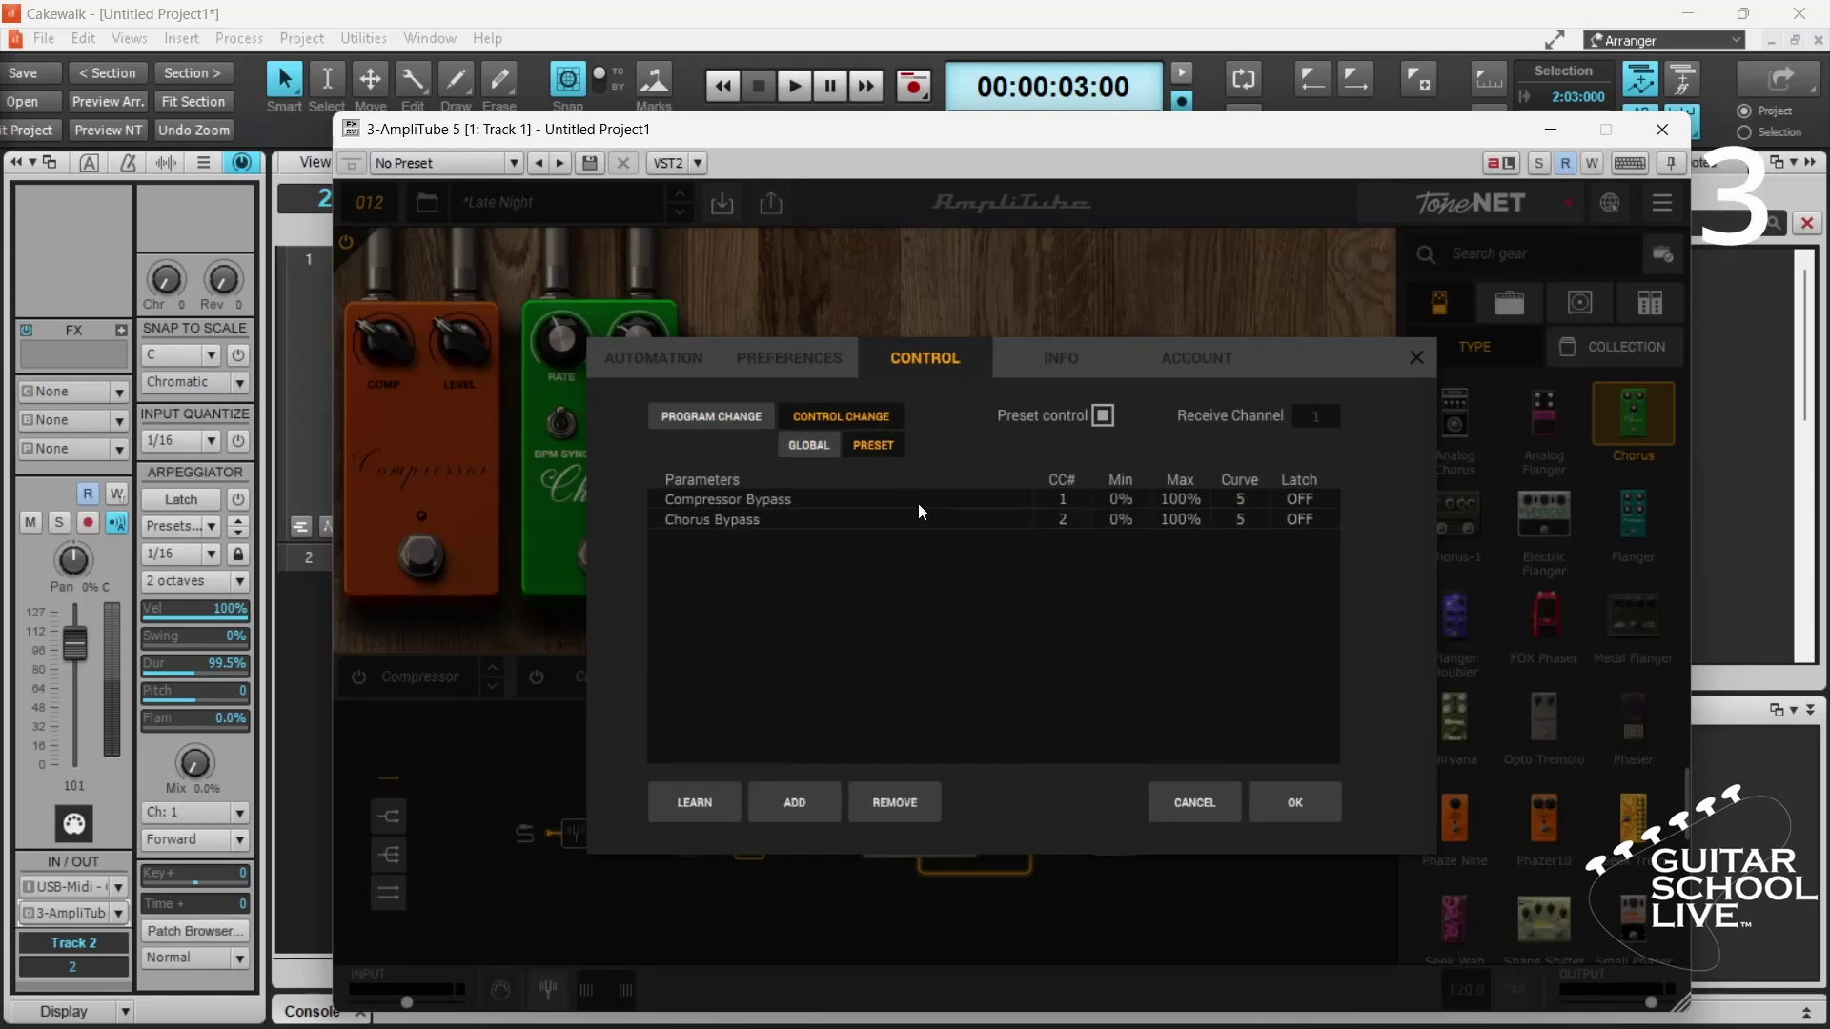
pyautogui.click(1289, 500)
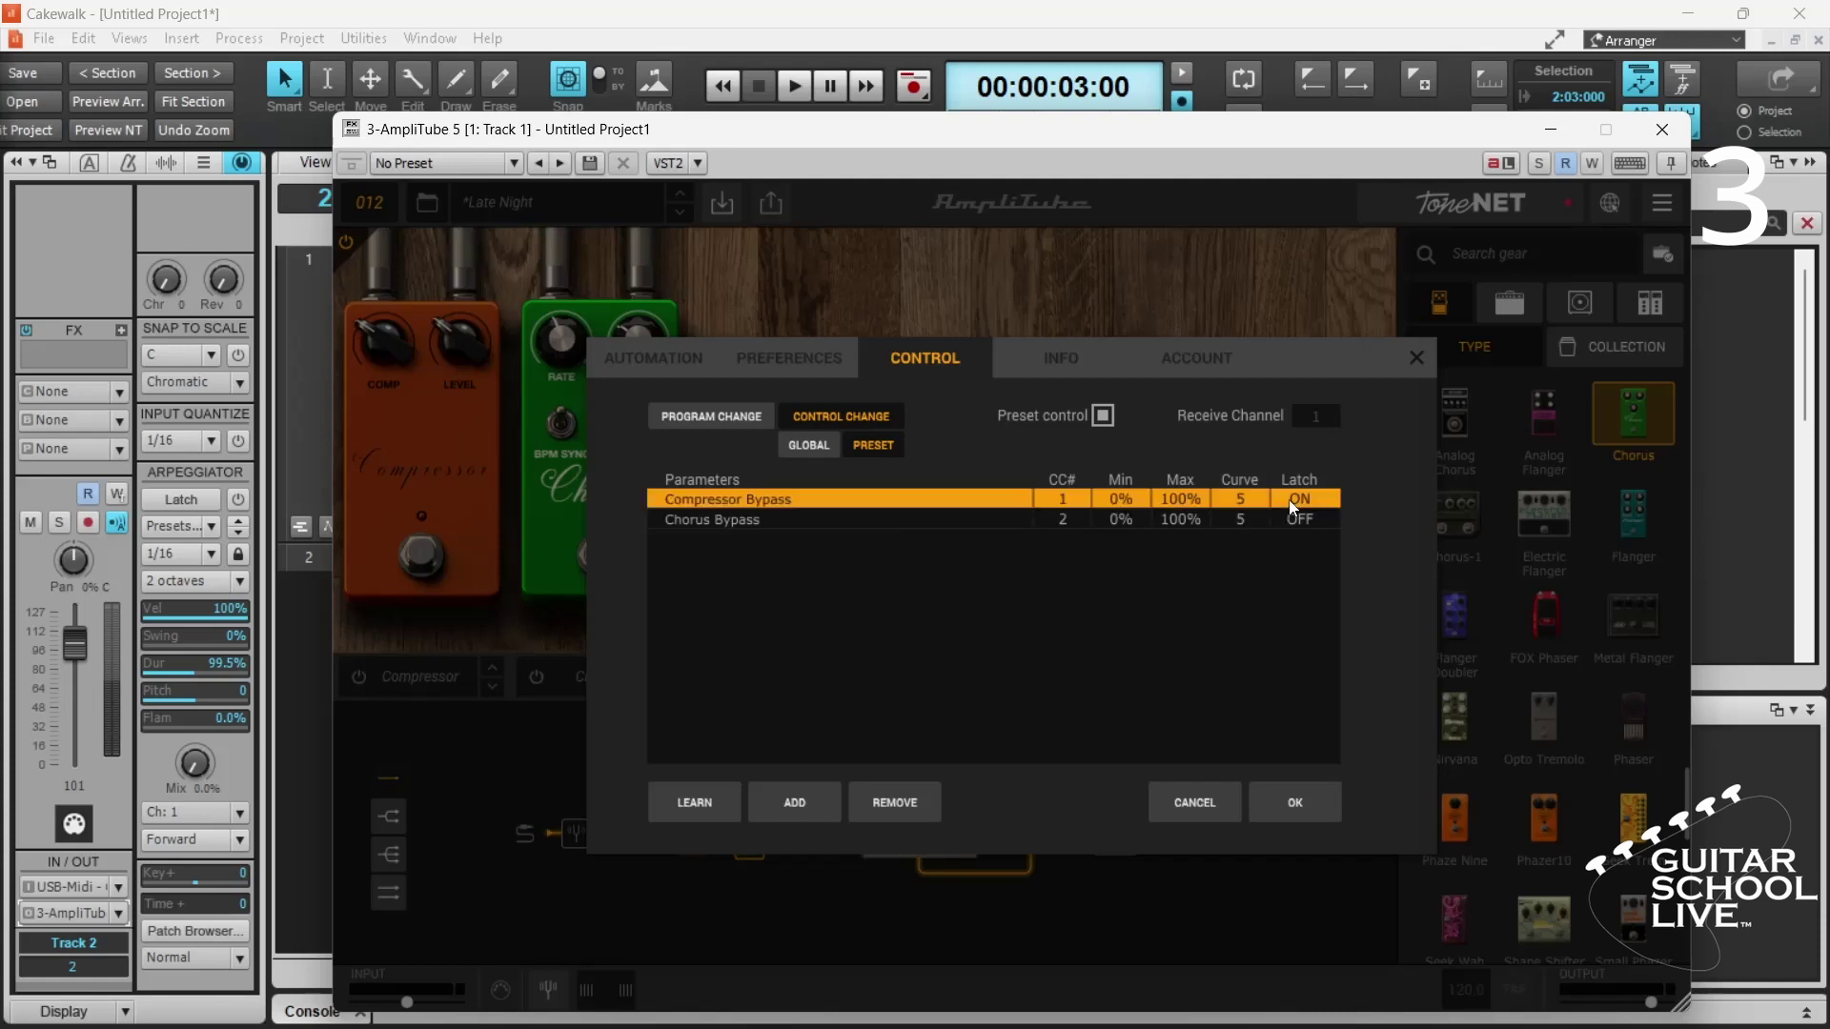
pyautogui.click(1298, 519)
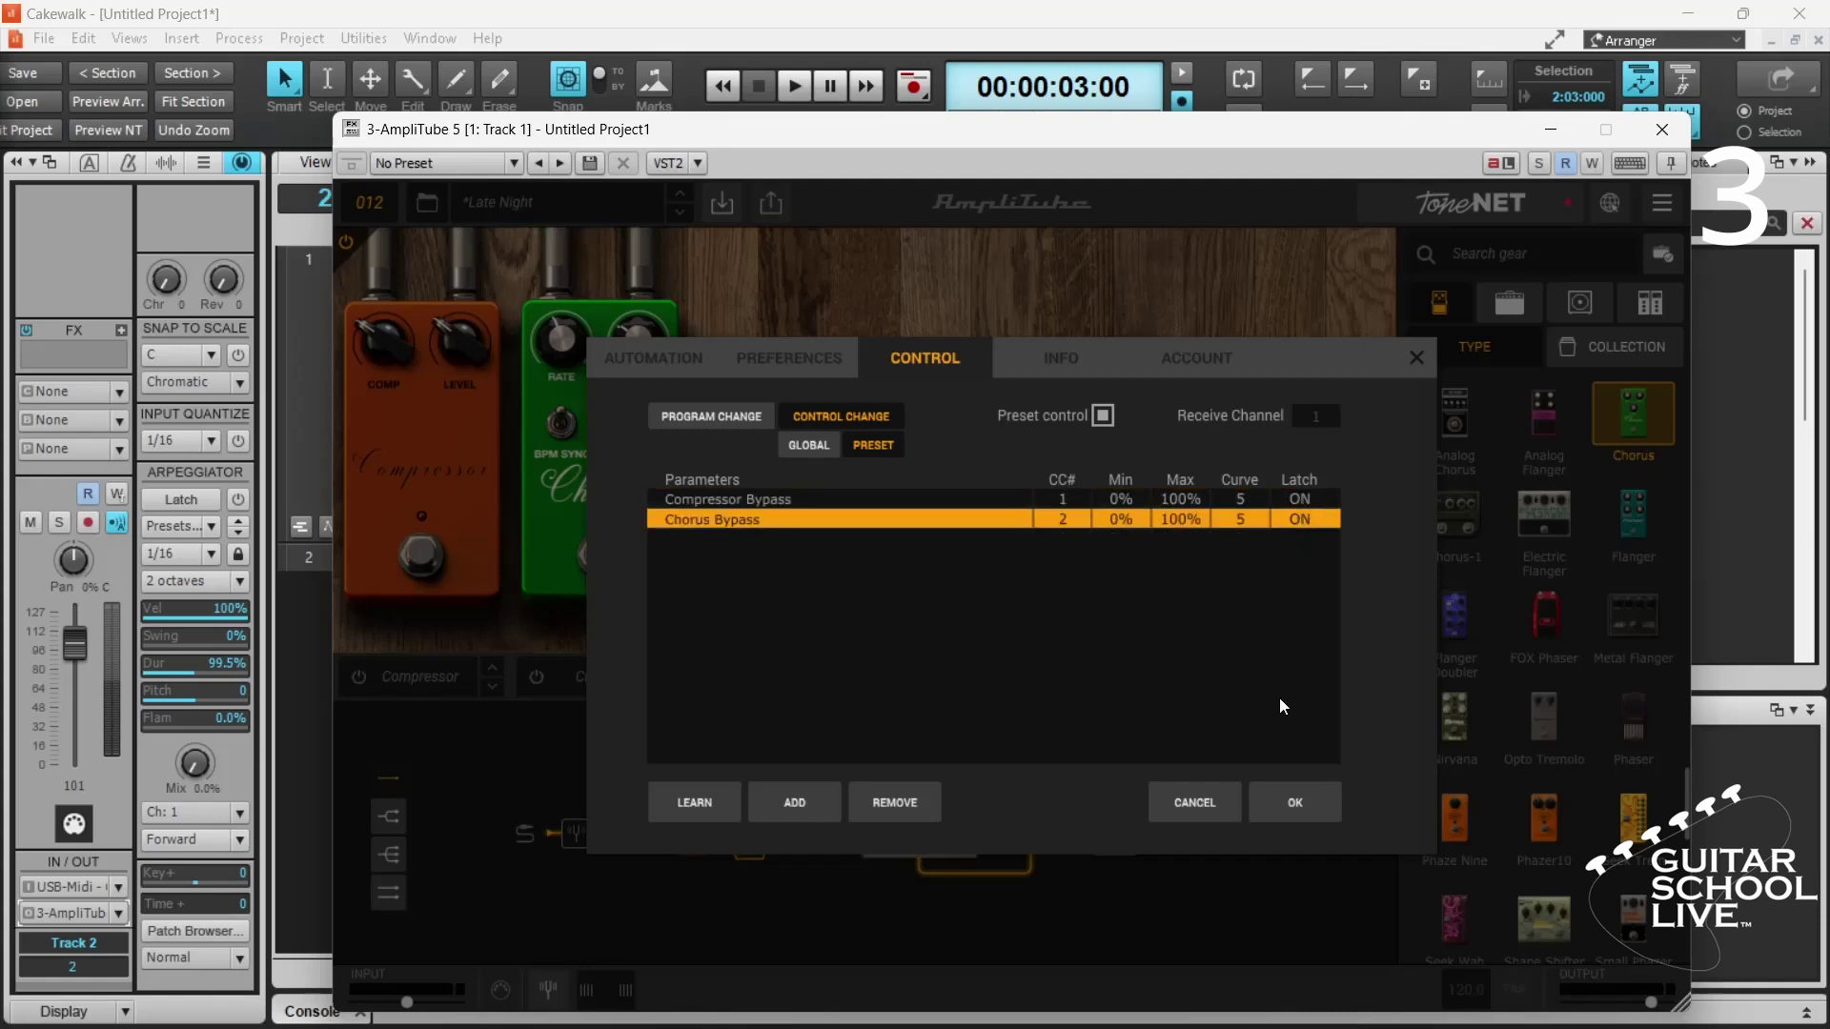
pyautogui.click(1283, 801)
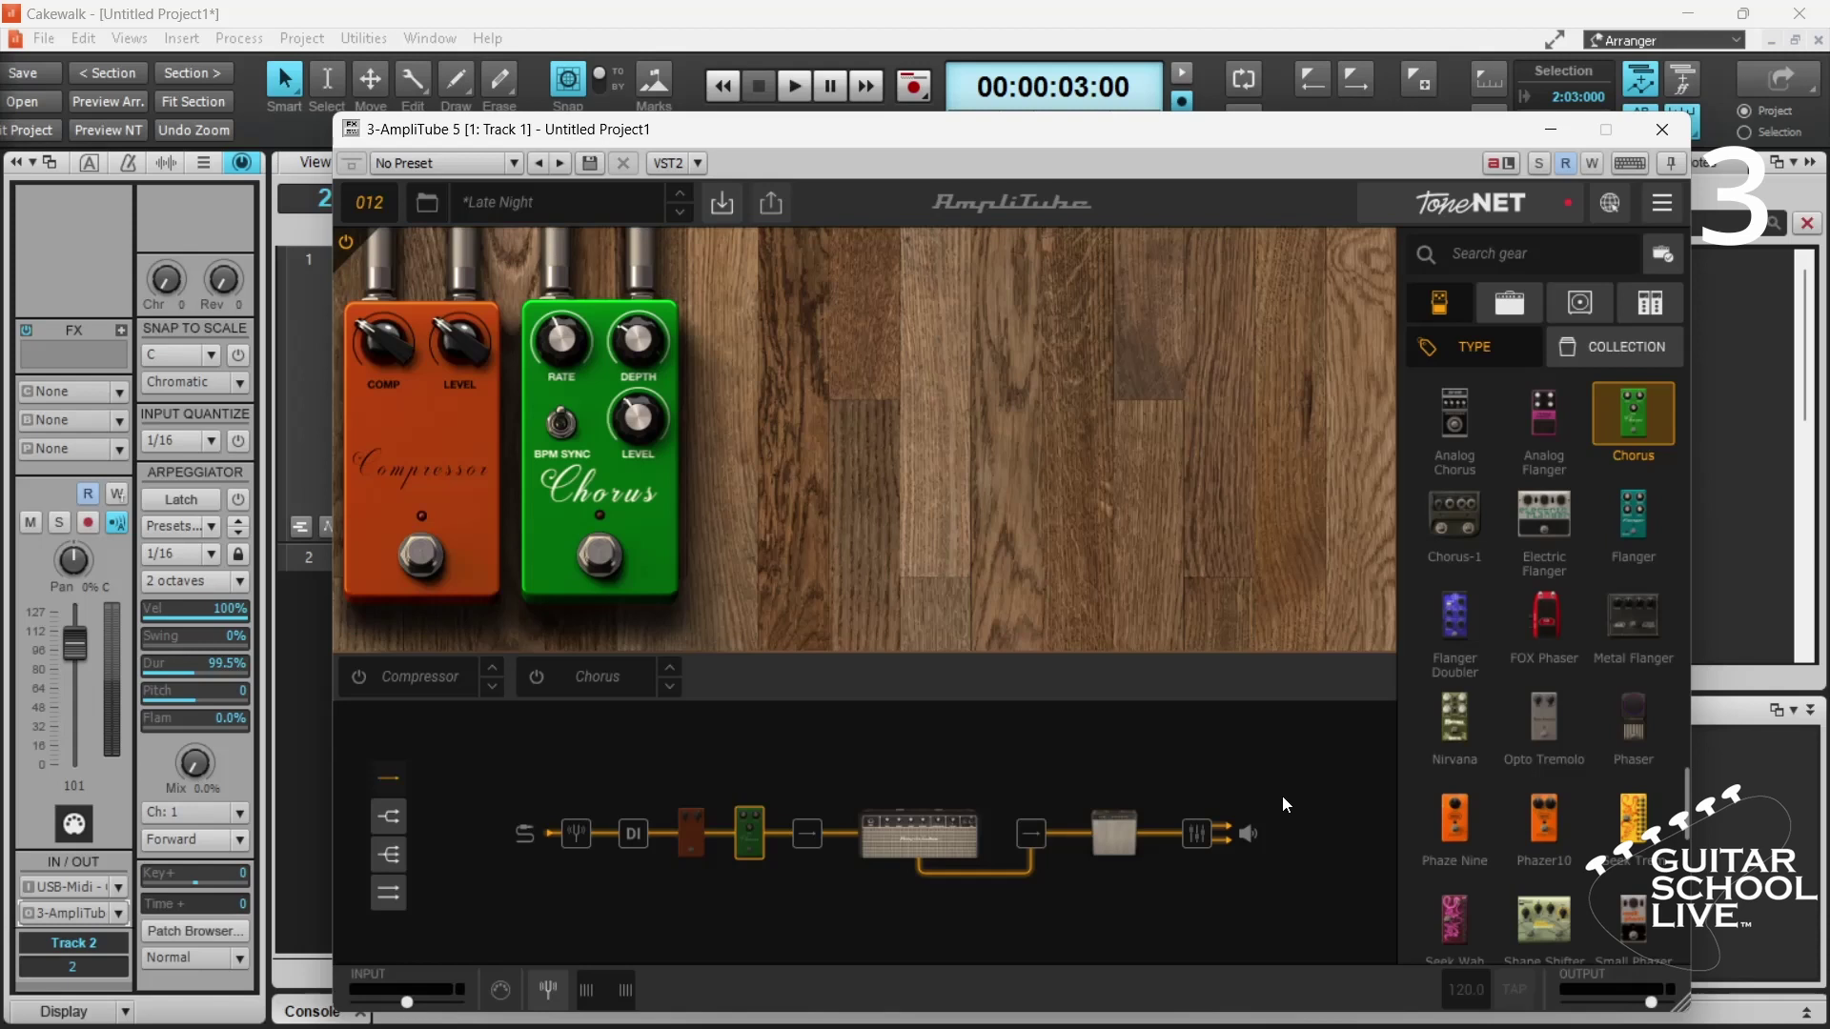